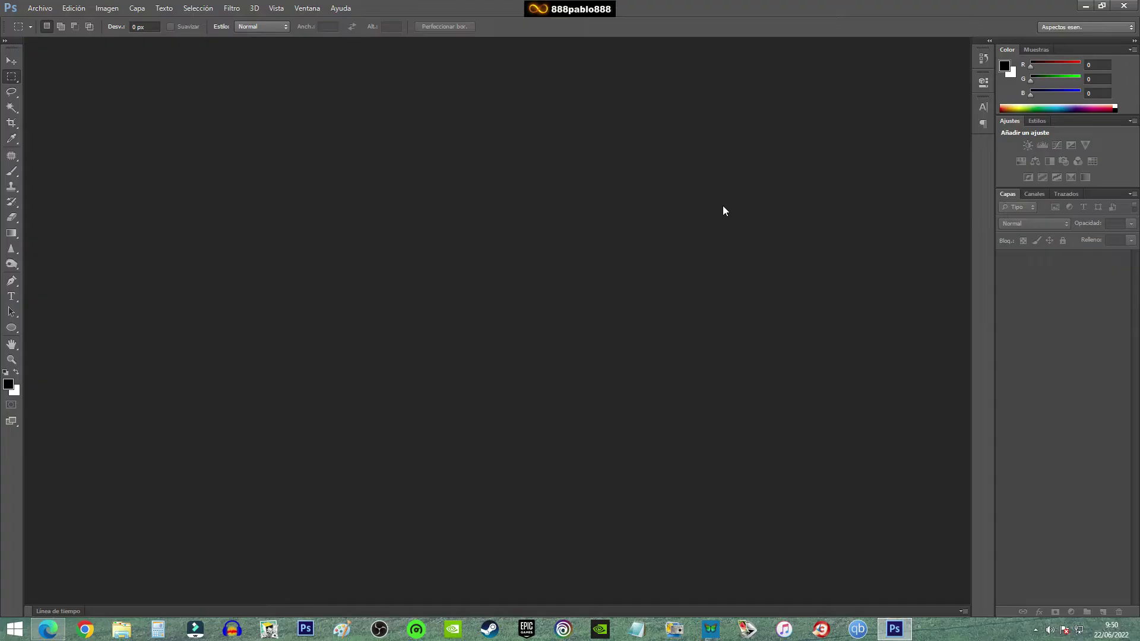
- Open IMG_3633.JPG from 01. TEMPORALES > MÓVIL > 20-06-22
left_click(38, 8)
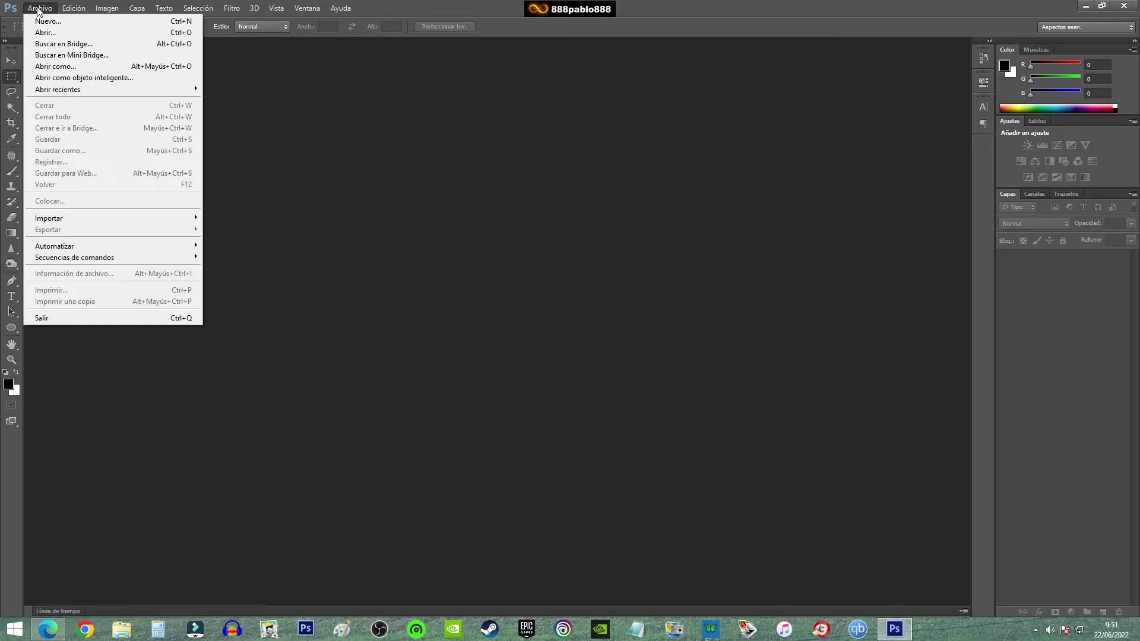
left_click(46, 33)
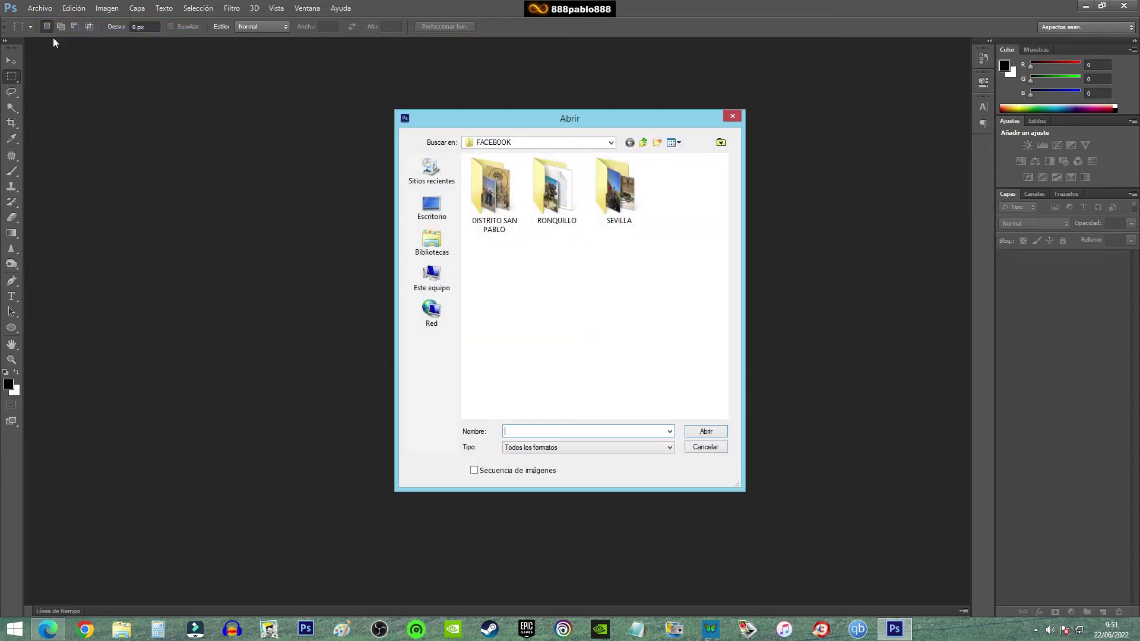
left_click(643, 143)
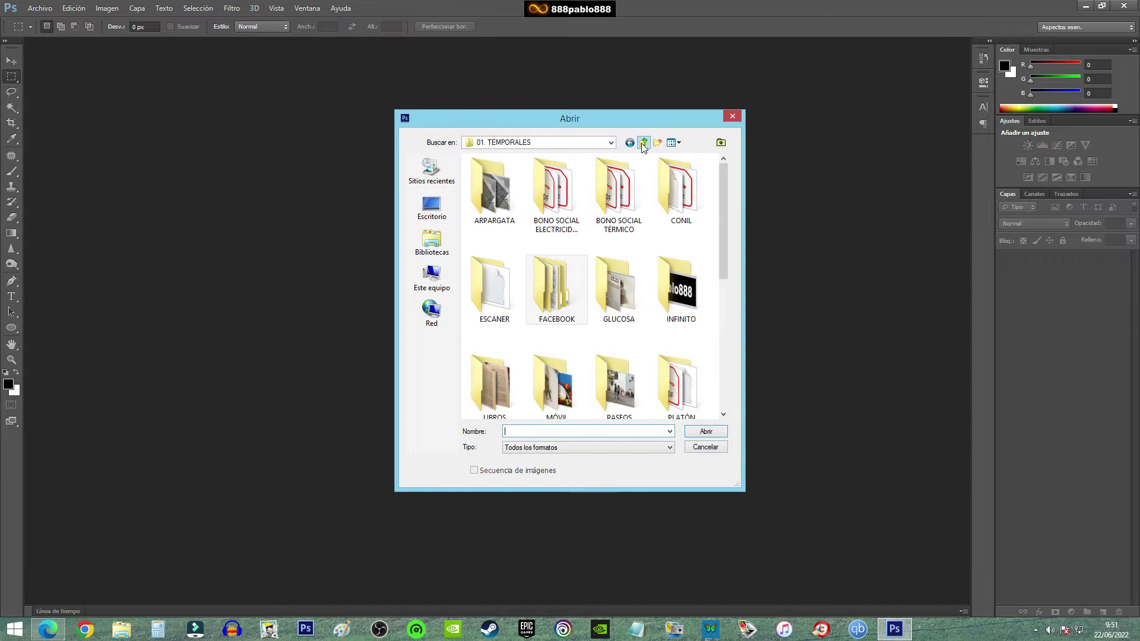
left_click(610, 272)
scroll(612, 273, "down", 3)
scroll(612, 274, "up", 1)
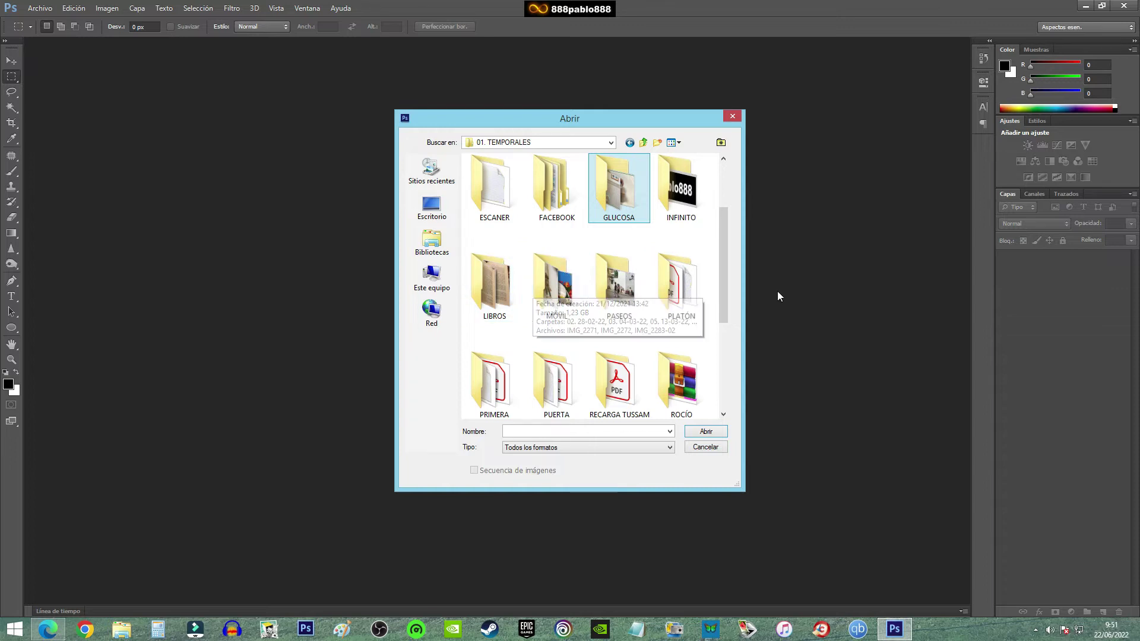
double_click(568, 290)
double_click(549, 295)
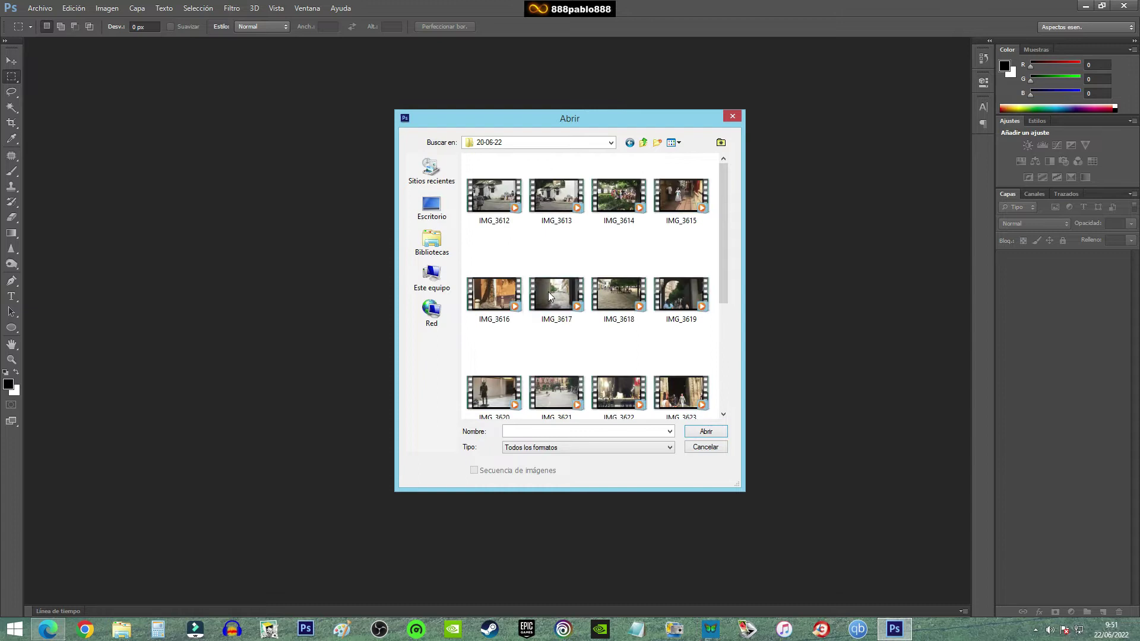
left_click_drag(724, 270, 728, 374)
left_click(682, 301)
double_click(678, 294)
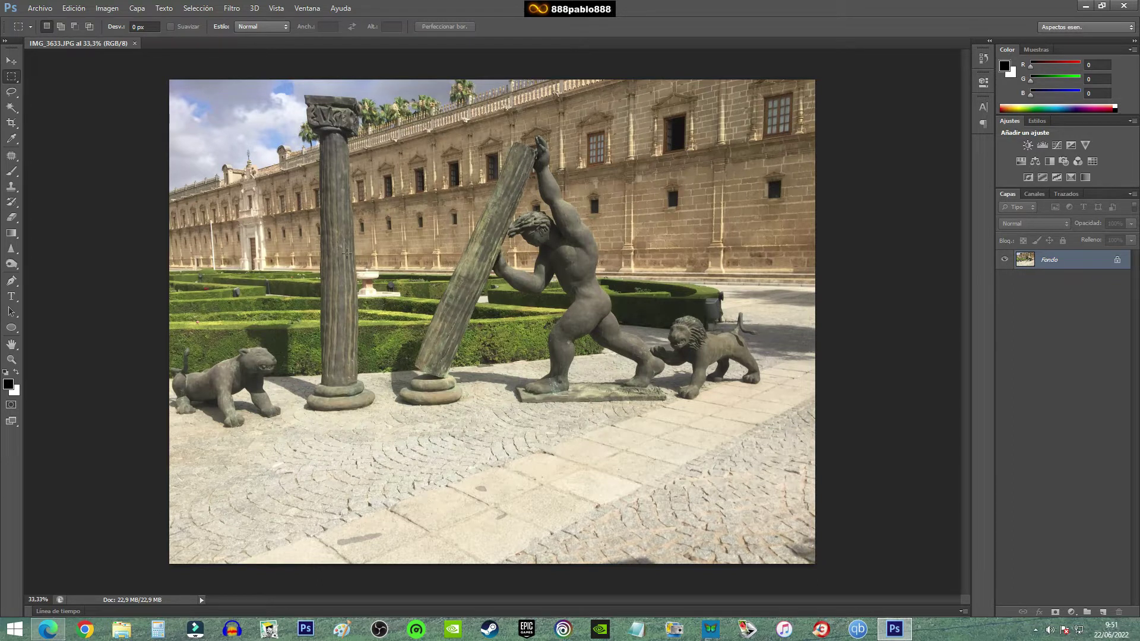
- Create a blank white 1920 × 1080 px, 300 ppi document, then return to IMG_3633
left_click(40, 8)
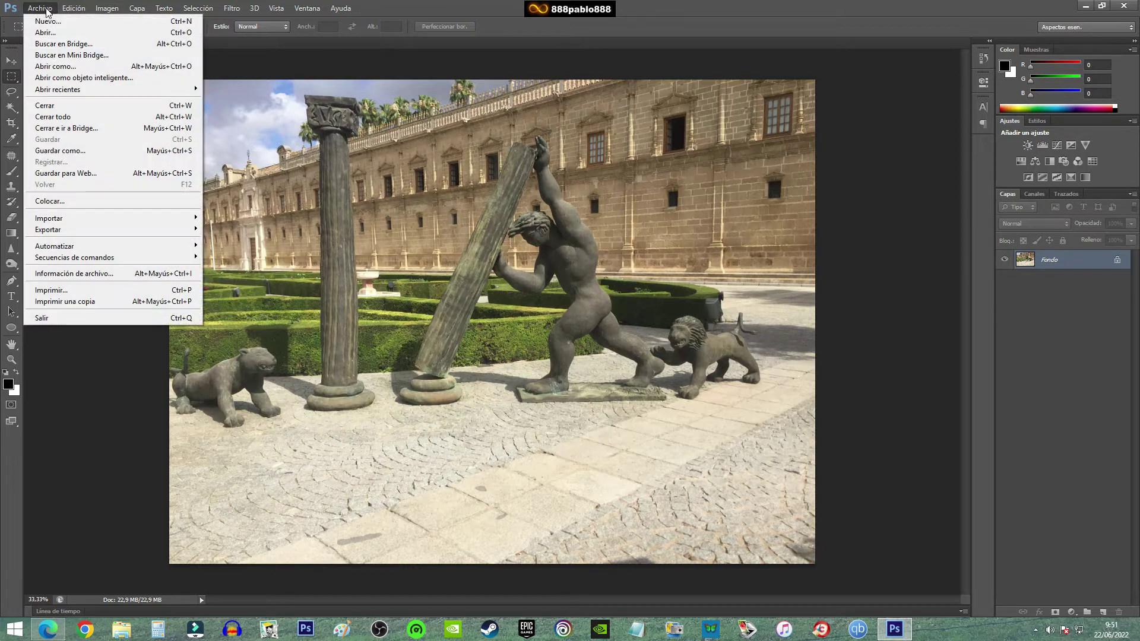
left_click(49, 22)
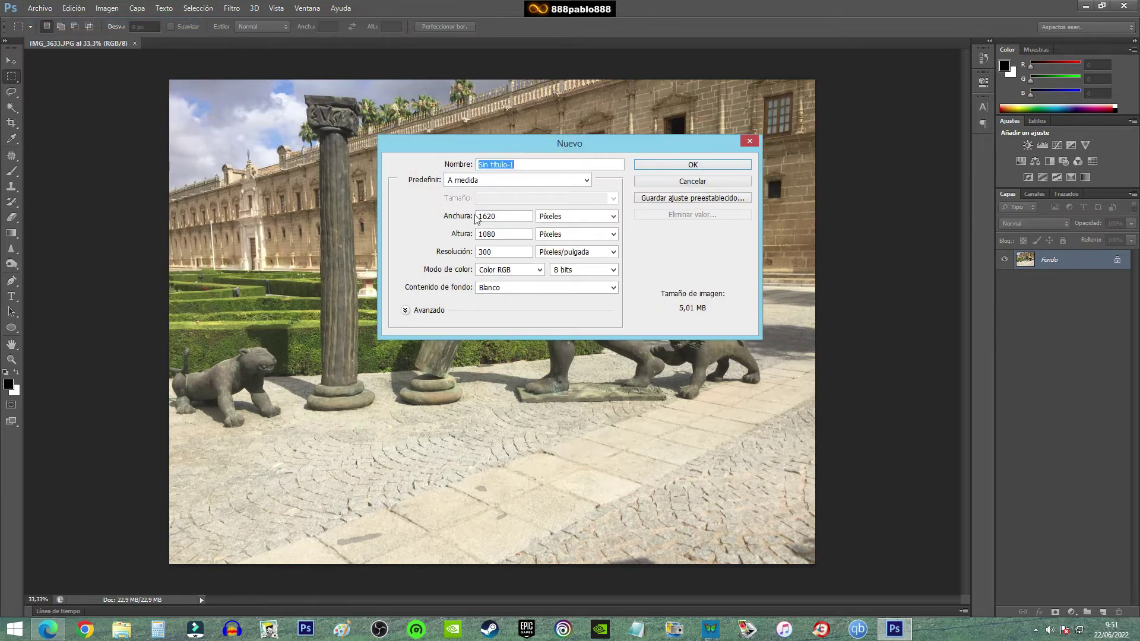
double_click(508, 215)
type("1920")
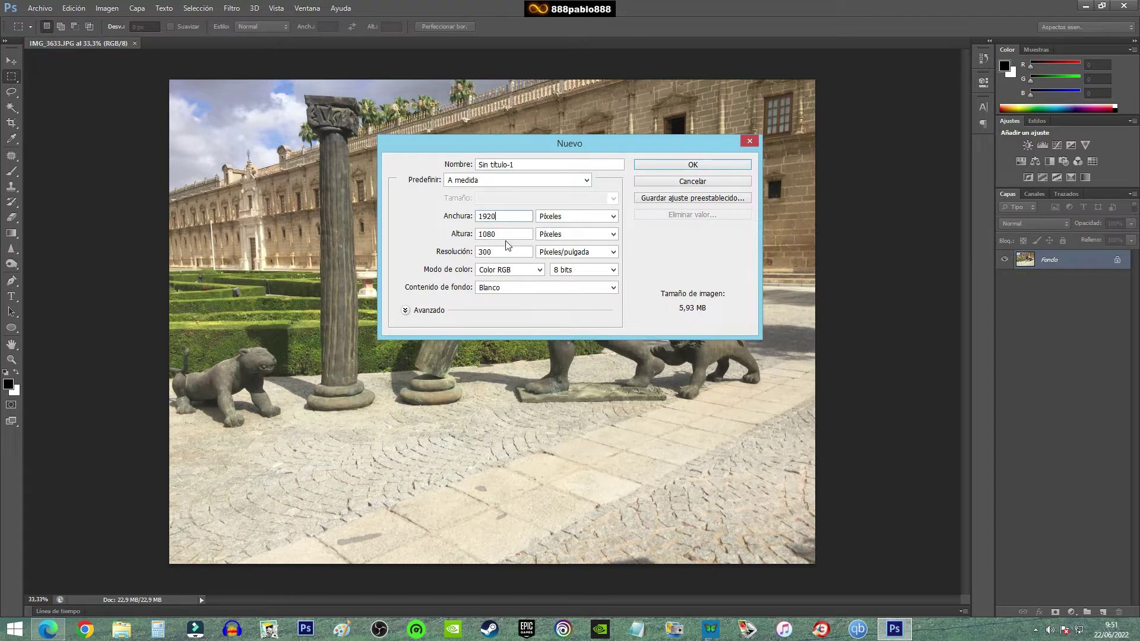
left_click(523, 252)
left_click(693, 164)
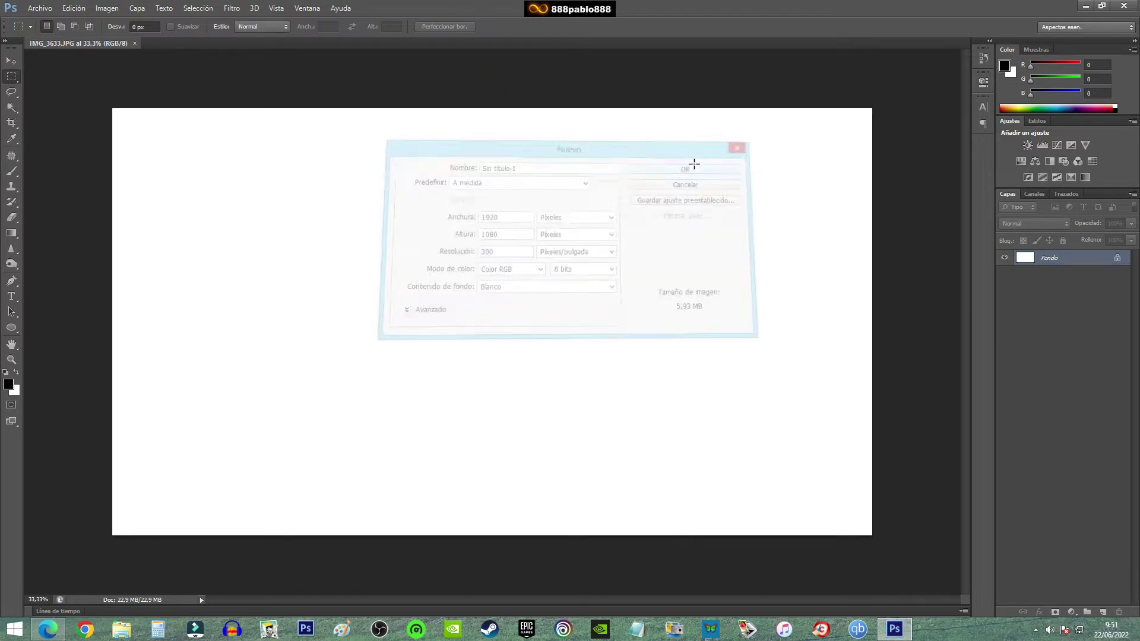
left_click(77, 44)
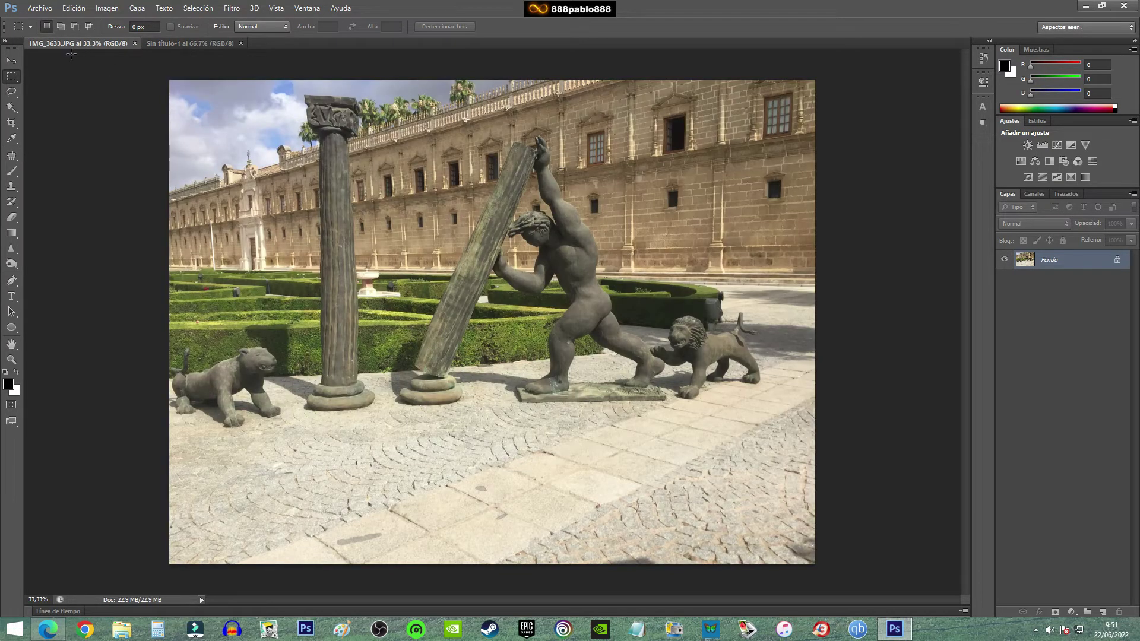
- Copy the statue photo into Sin título-1 as Capa 1 and close the original IMG_3633
left_click(12, 61)
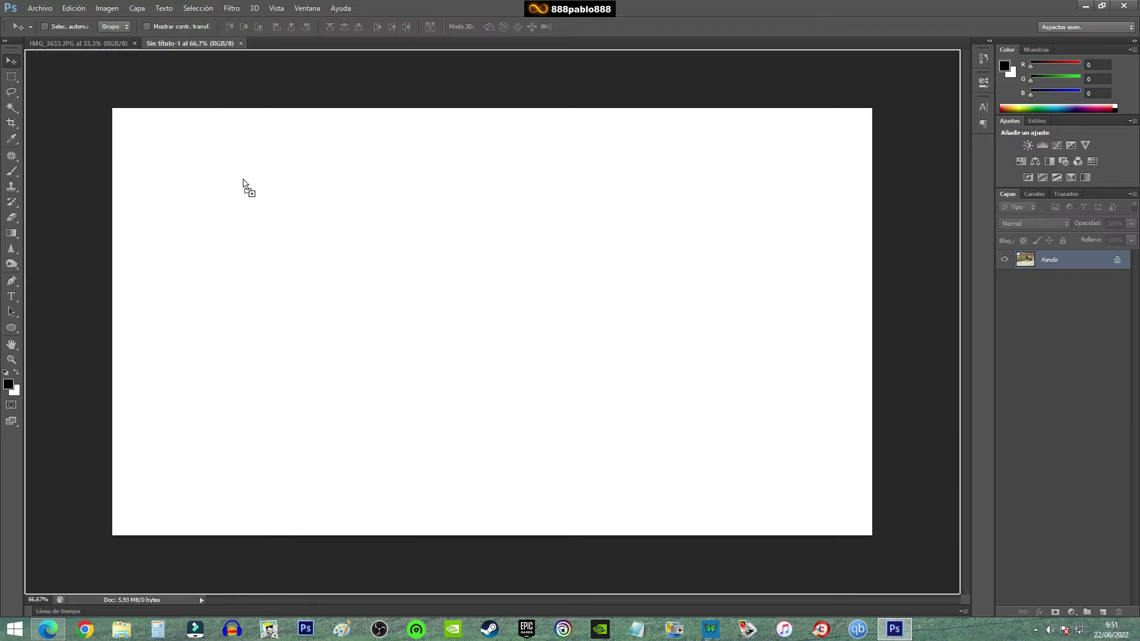
left_click_drag(187, 45, 277, 242)
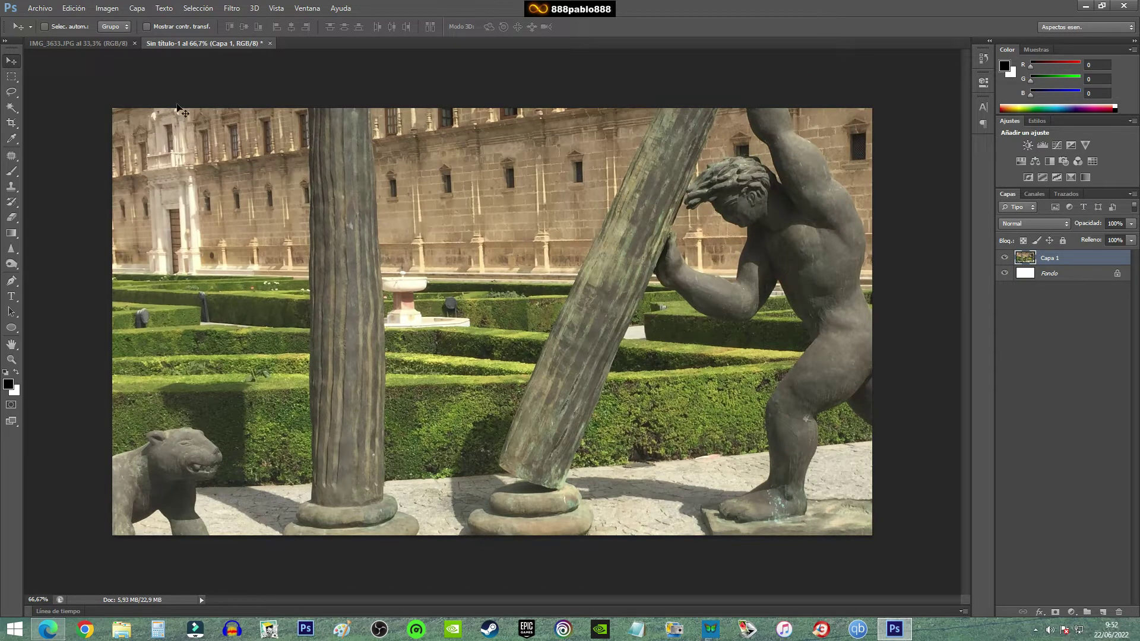
left_click(112, 42)
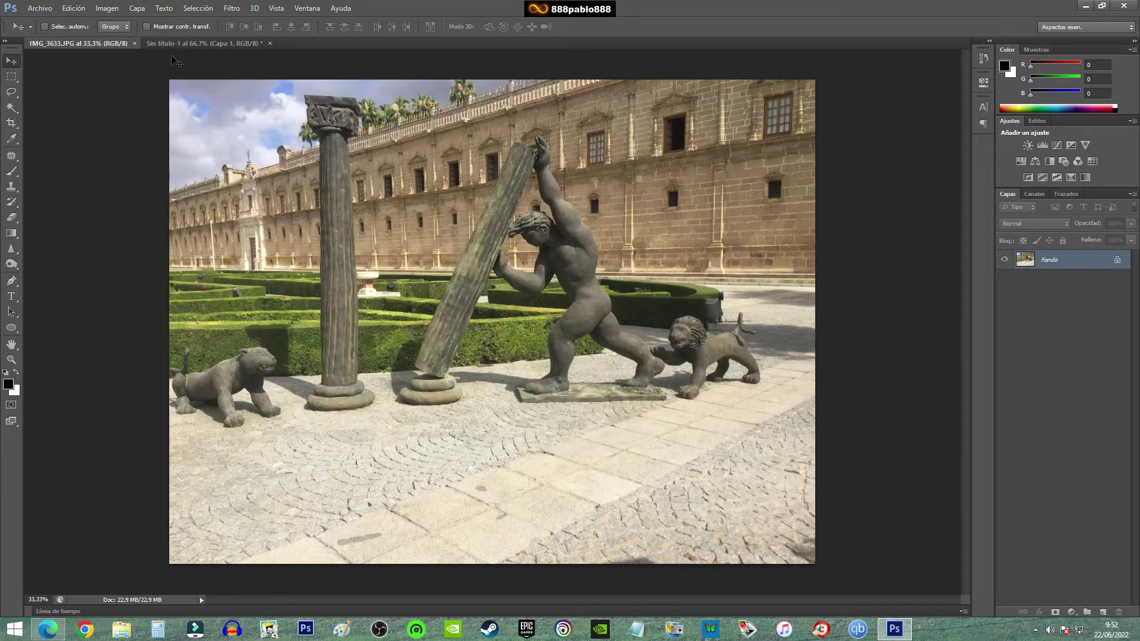
left_click(134, 43)
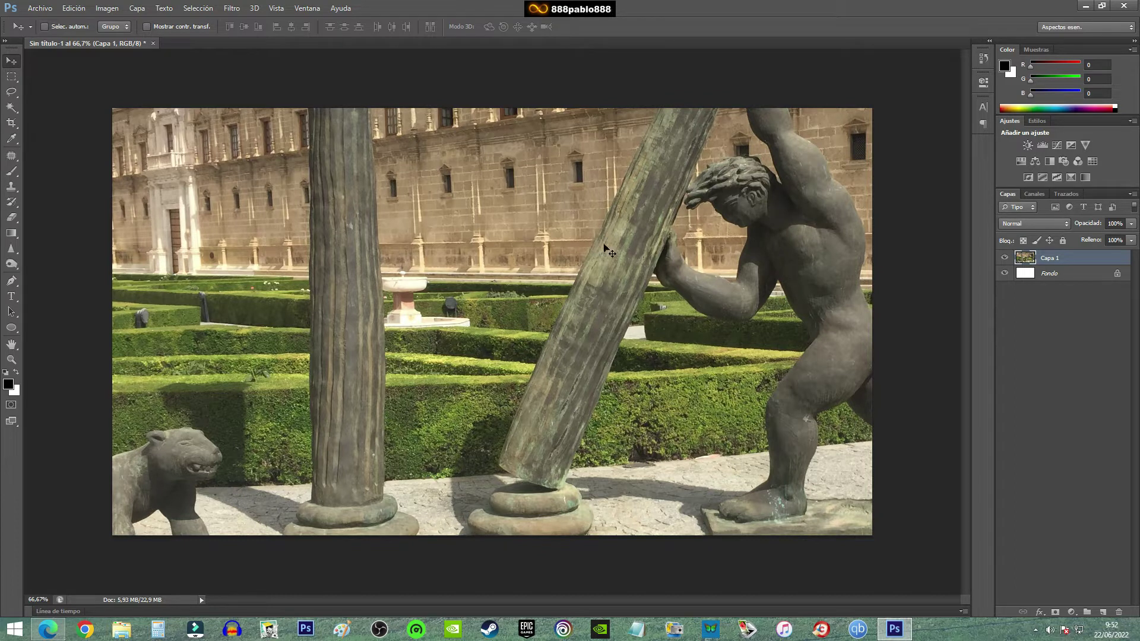
left_click(74, 9)
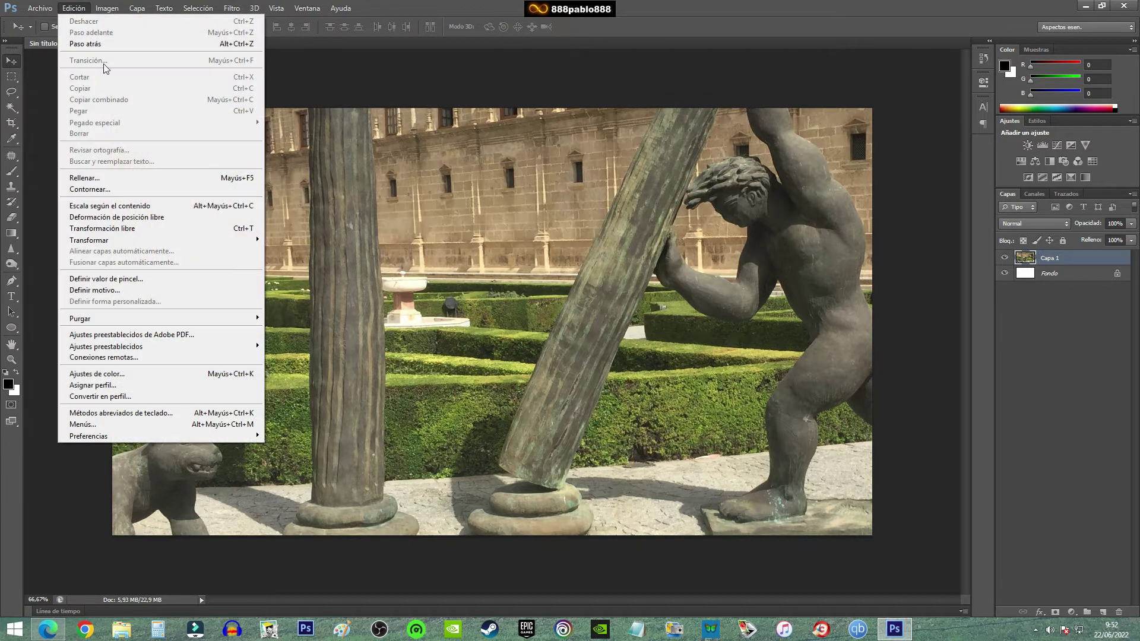
- Free-transform the pasted photo, roughly shrinking it to about 59% to cover the canvas
left_click(131, 234)
left_click_drag(184, 501, 477, 156)
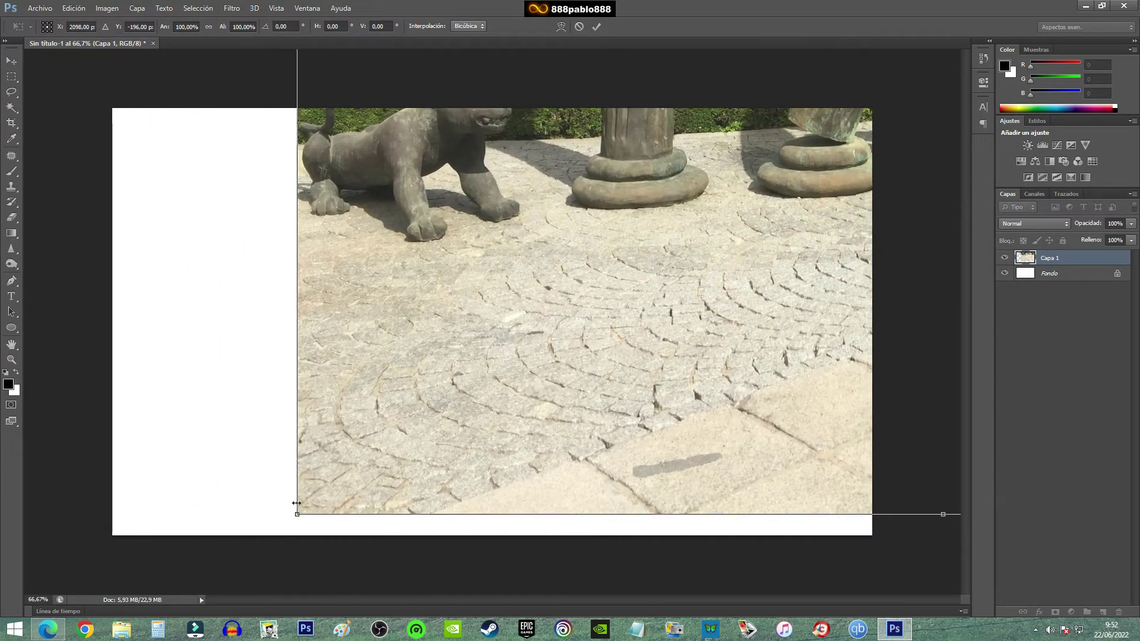
left_click_drag(297, 515, 653, 246)
mouse_move(810, 162)
left_mouse_down()
mouse_move(360, 233)
mouse_move(276, 458)
left_mouse_up()
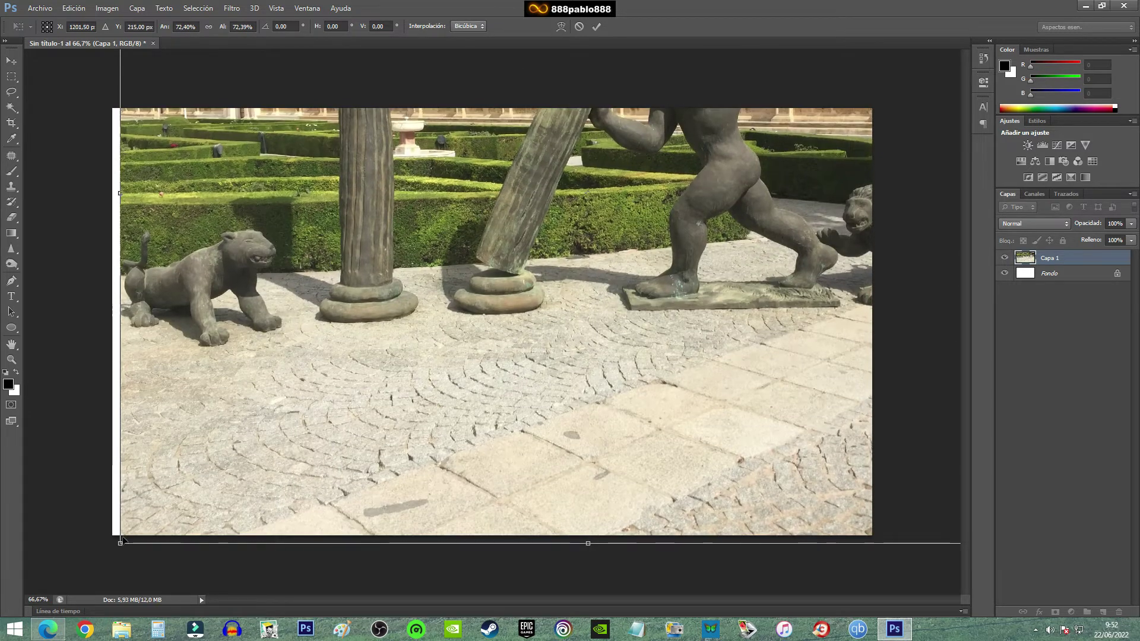
left_click_drag(120, 542, 243, 454)
mouse_move(622, 327)
left_mouse_down()
mouse_move(474, 356)
mouse_move(475, 468)
mouse_move(475, 407)
mouse_move(479, 424)
mouse_move(533, 326)
mouse_move(536, 360)
mouse_move(542, 249)
left_mouse_up()
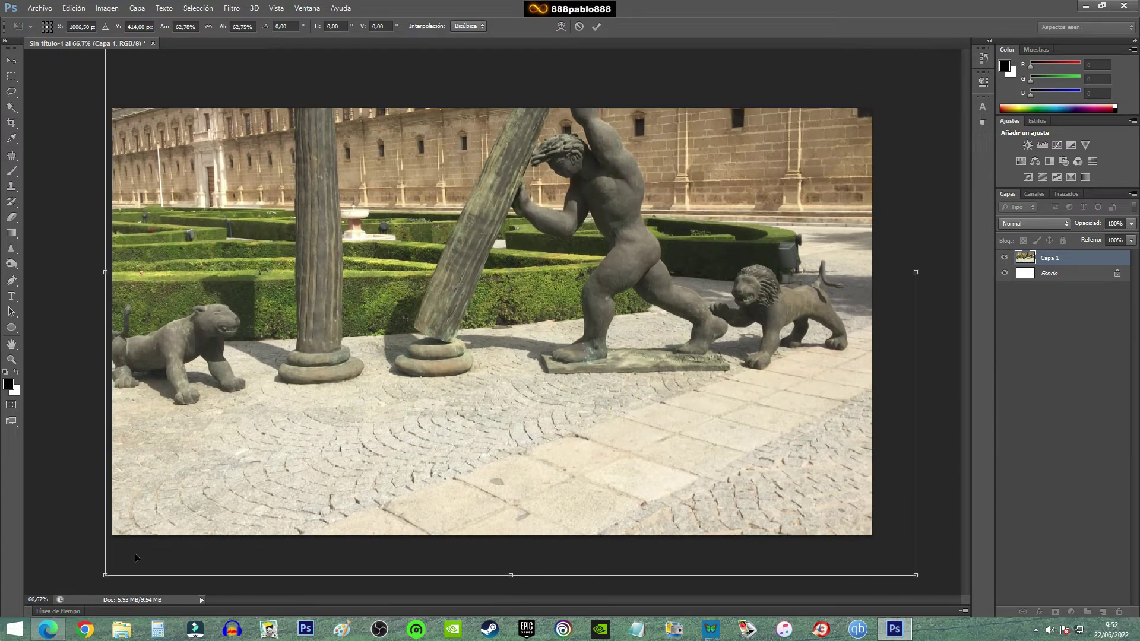
left_click_drag(105, 575, 146, 538)
mouse_move(529, 386)
left_mouse_down()
mouse_move(500, 404)
mouse_move(495, 469)
left_mouse_up()
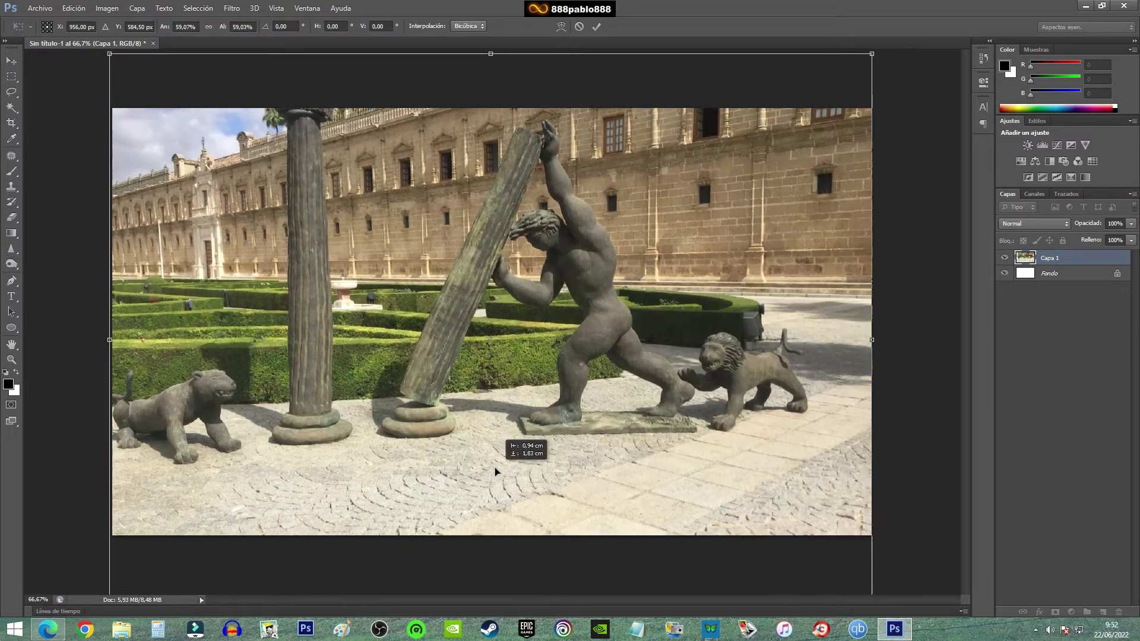
- Fine-tune the photo to about 62.5% scale, nudge it into place and apply the transform
left_click_drag(557, 357, 557, 396)
left_click_drag(873, 92, 917, 83)
left_click_drag(750, 137, 752, 153)
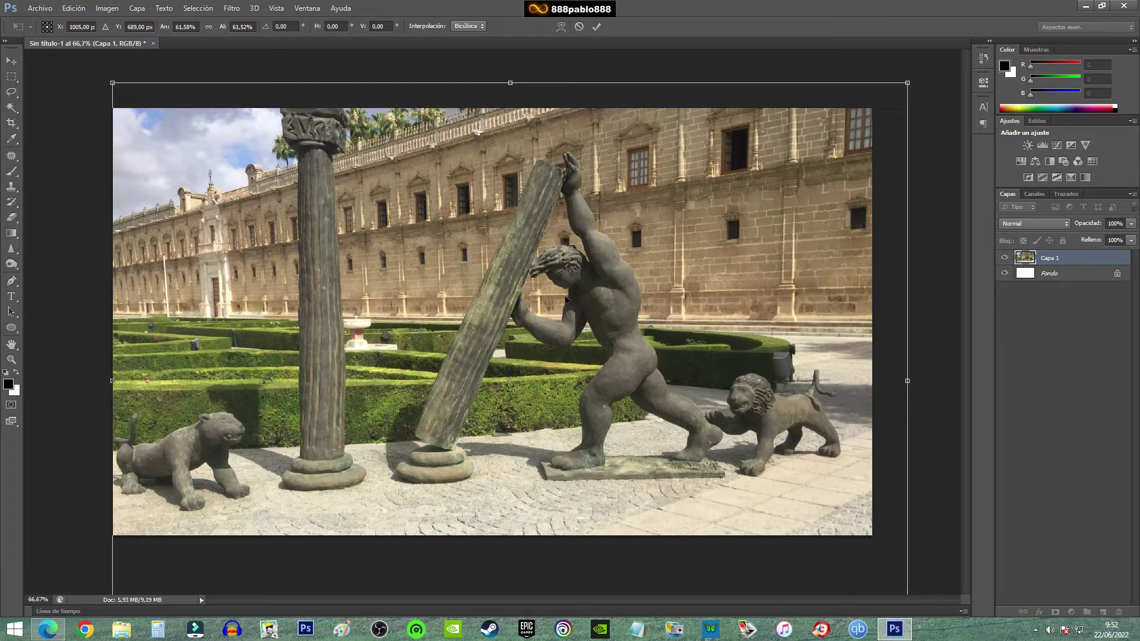
mouse_move(905, 84)
left_mouse_down()
mouse_move(918, 88)
mouse_move(908, 82)
left_mouse_up()
mouse_move(647, 218)
left_mouse_down()
mouse_move(722, 235)
mouse_move(694, 237)
left_mouse_up()
left_click_drag(909, 81, 920, 74)
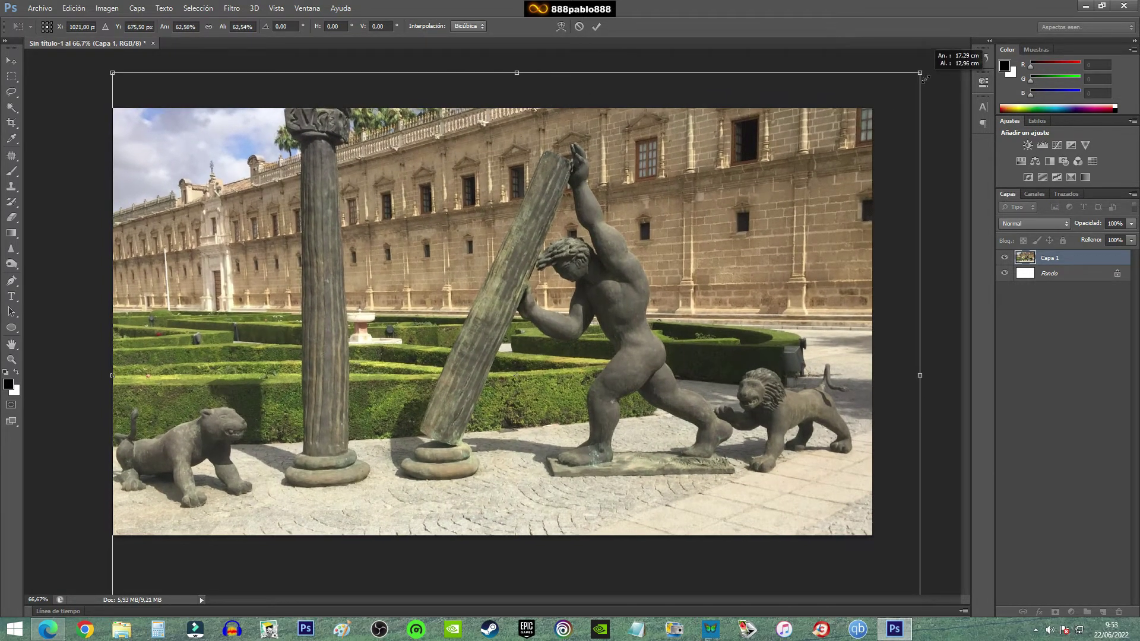
left_click_drag(815, 147, 815, 161)
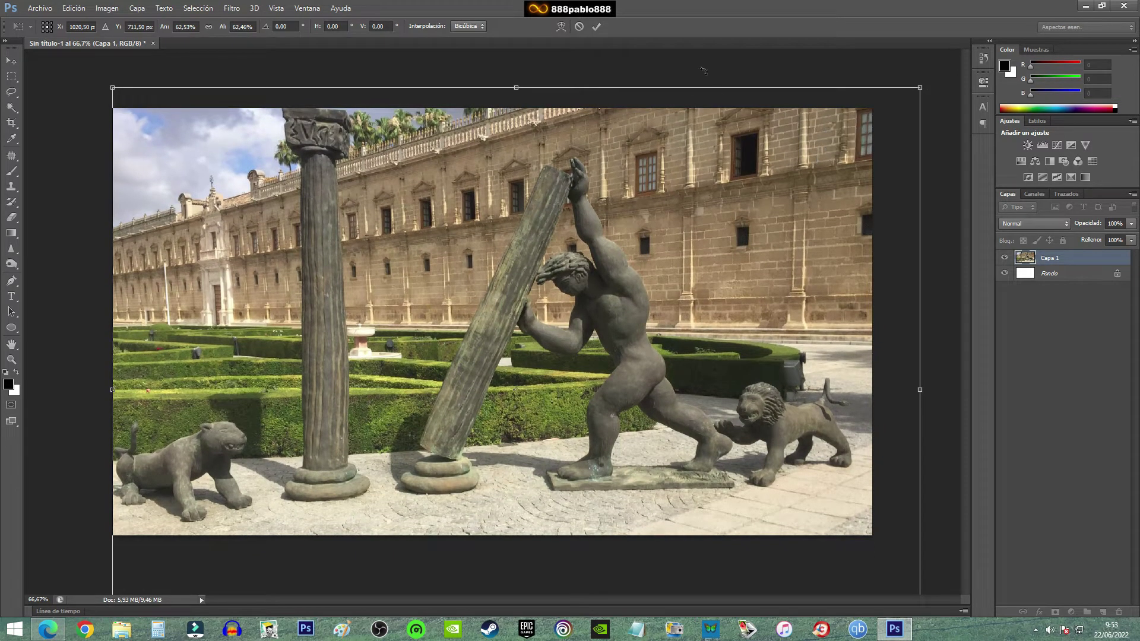
left_click(596, 26)
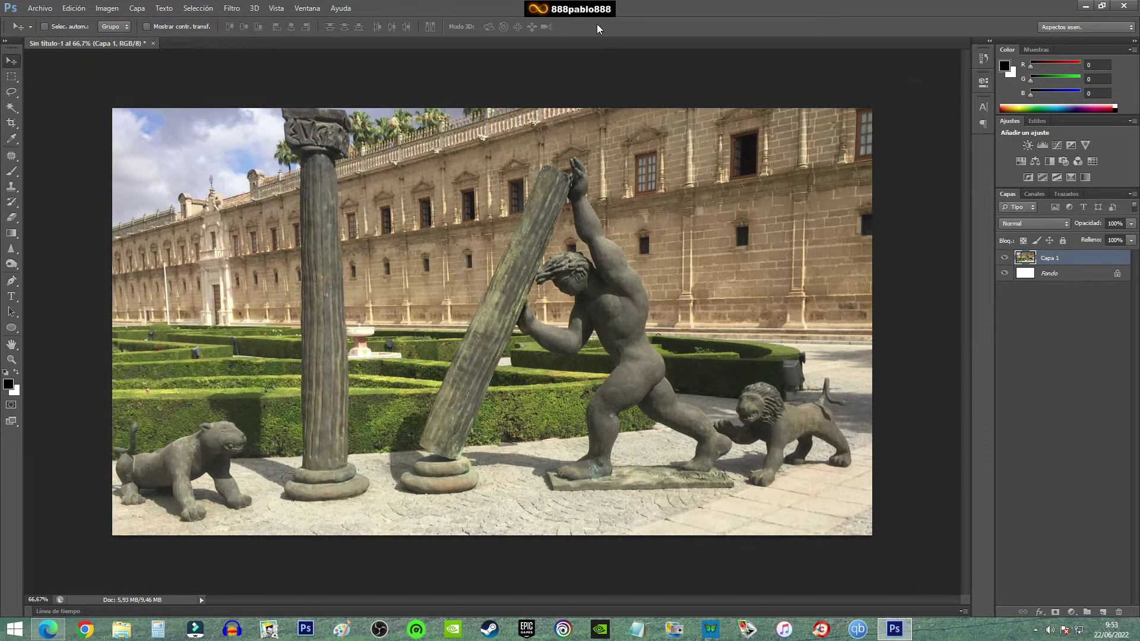
- Apply Brightness/Contrast to the photo layer with brightness 0 and contrast 33
left_click_drag(558, 173, 557, 179)
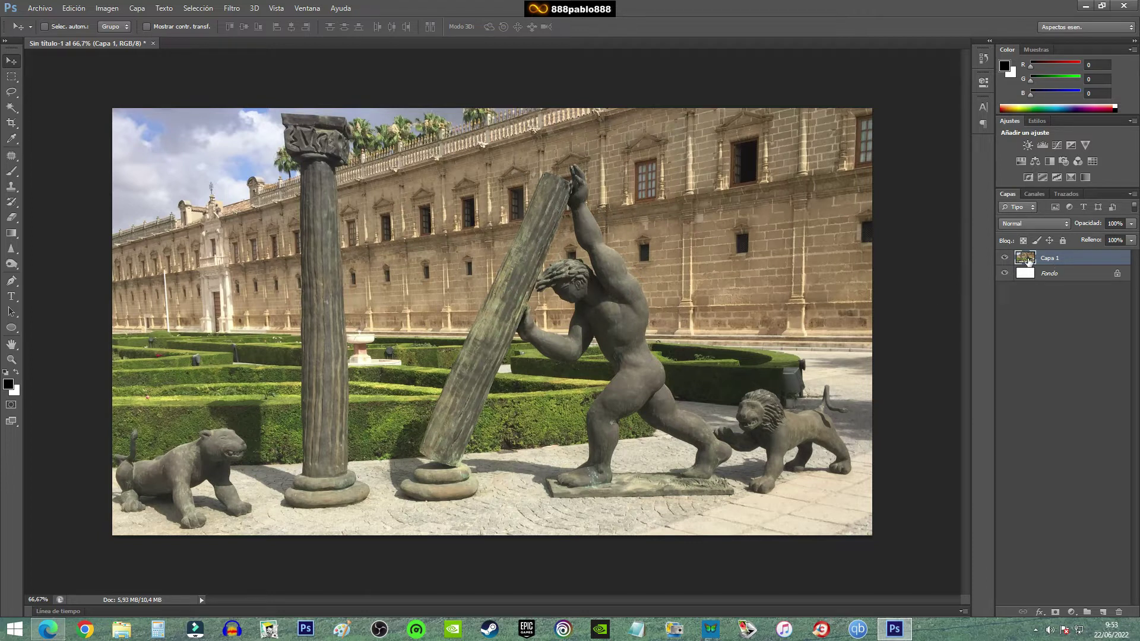
left_click(108, 9)
mouse_move(114, 38)
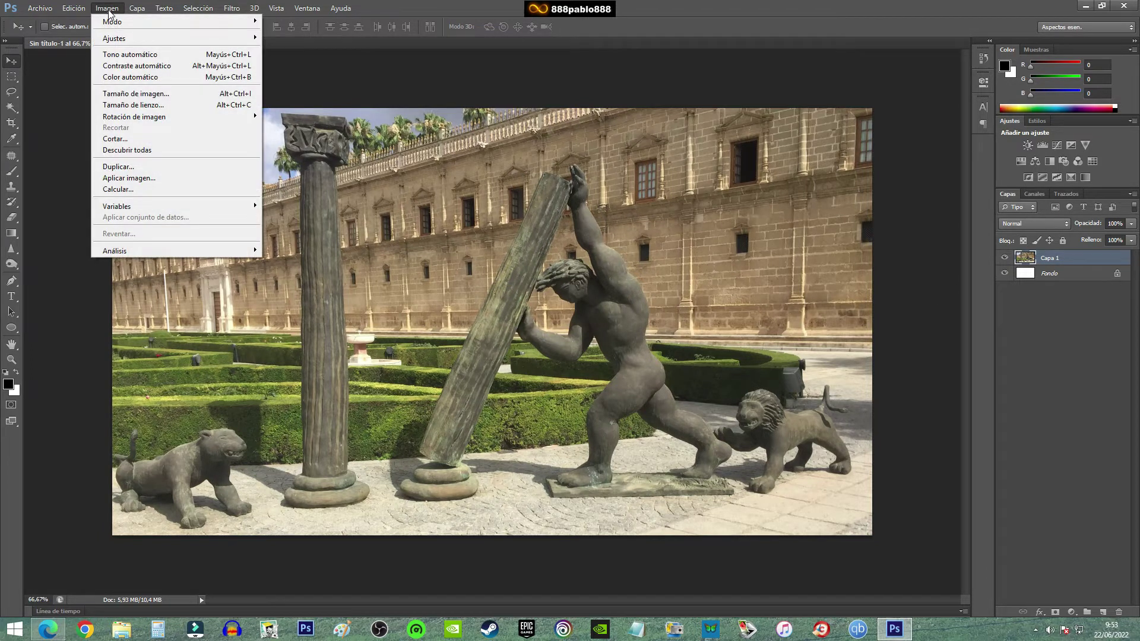
left_click(303, 39)
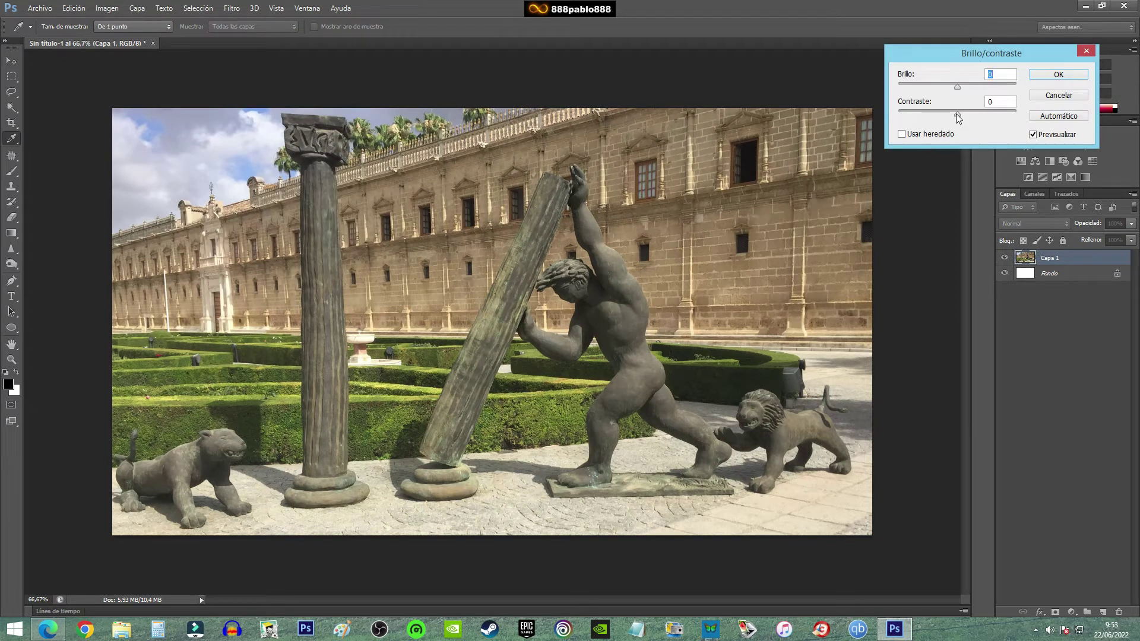
left_click_drag(957, 112, 963, 114)
left_click_drag(975, 123, 977, 123)
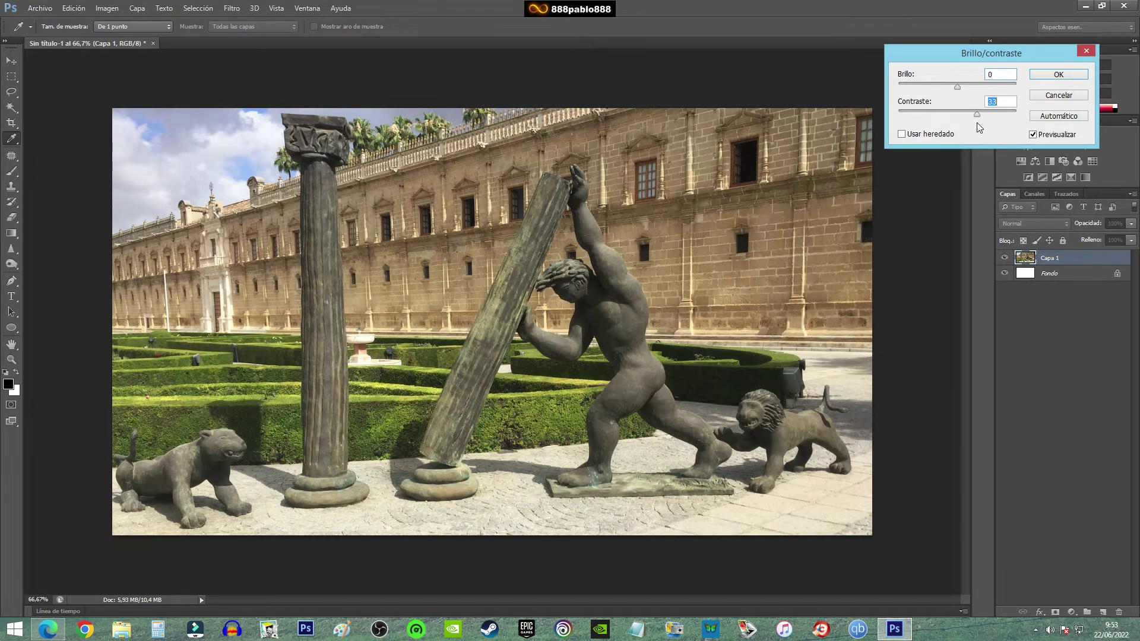
left_click(1059, 74)
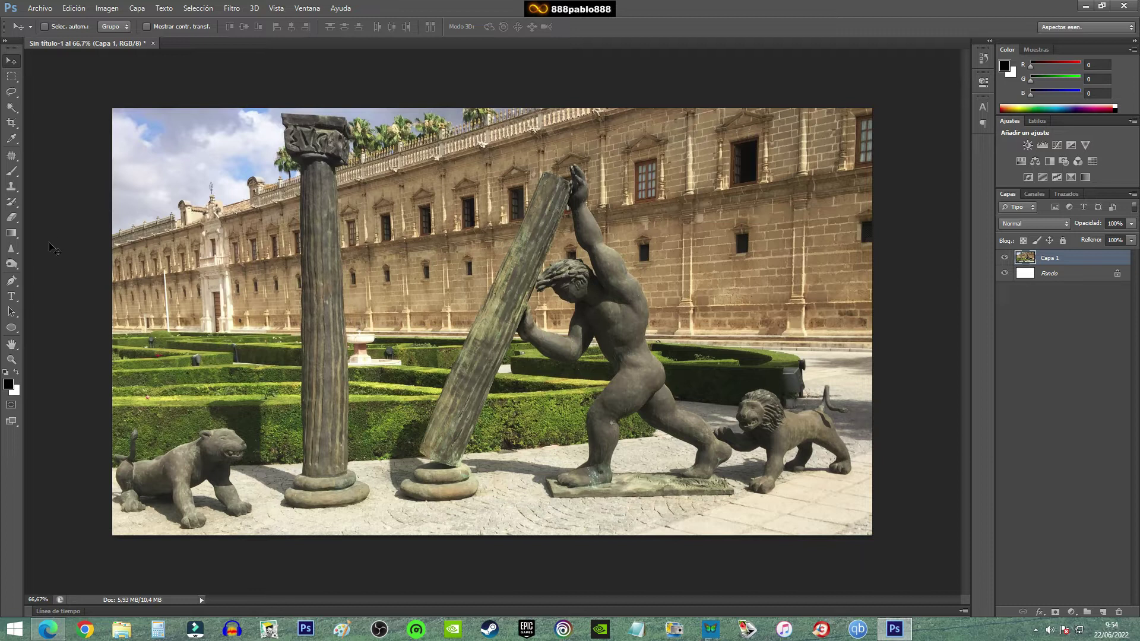
- Type LIBERALISMO in a text box below the statue's base and commit it
left_click(11, 297)
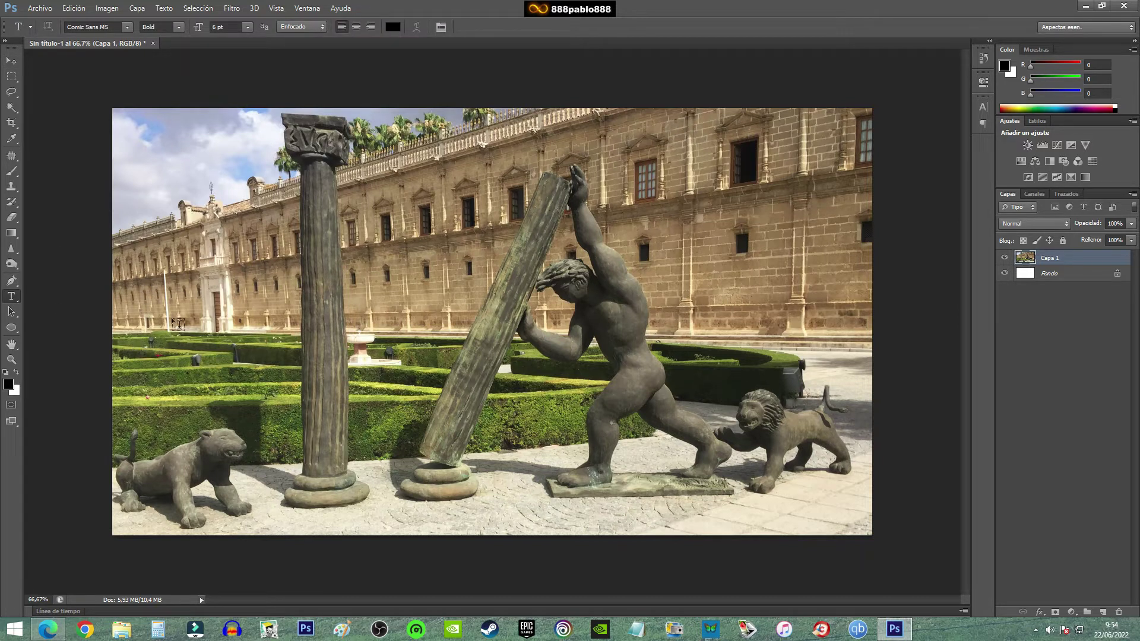
left_click_drag(504, 493, 825, 535)
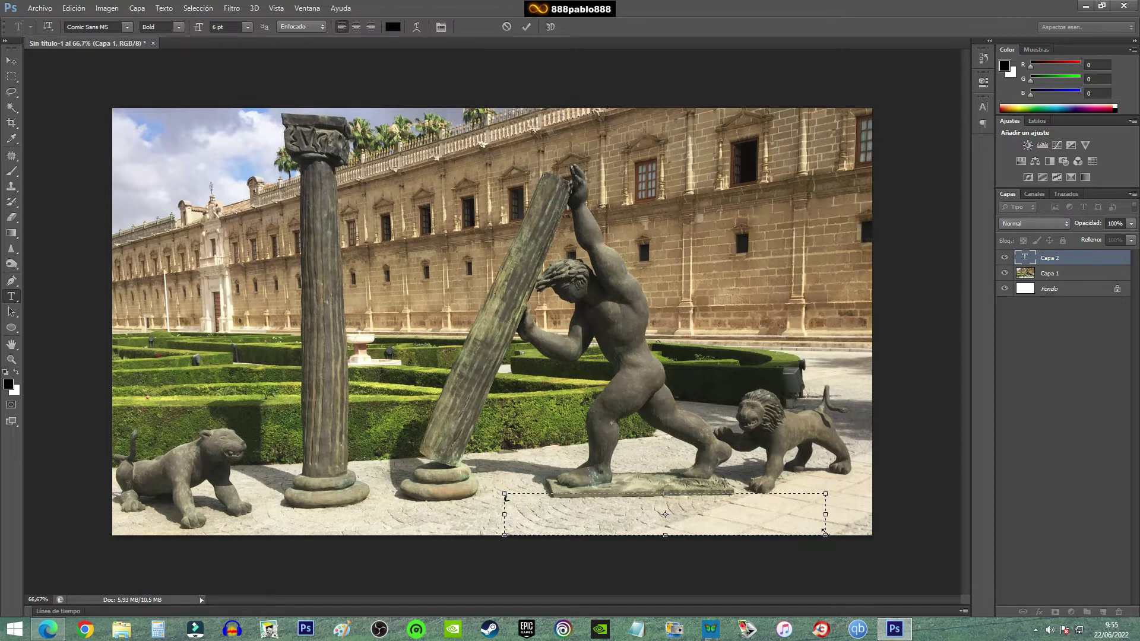
type("BERALISMO")
left_click(527, 26)
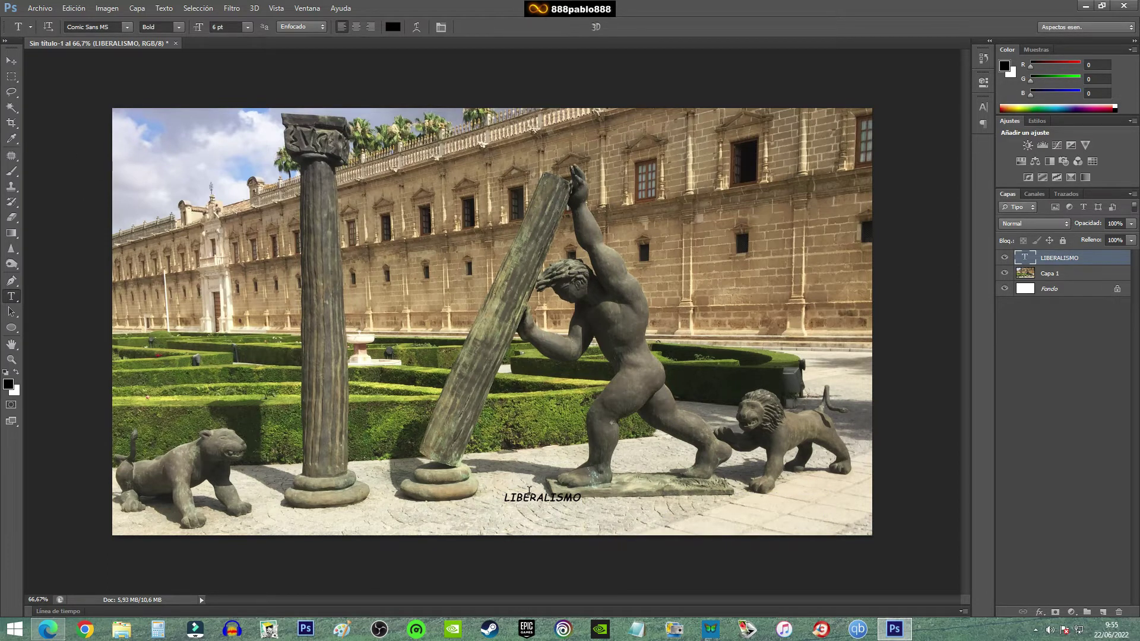
- Rotate the LIBERALISMO text layer 90° clockwise so it runs vertically
left_click(73, 9)
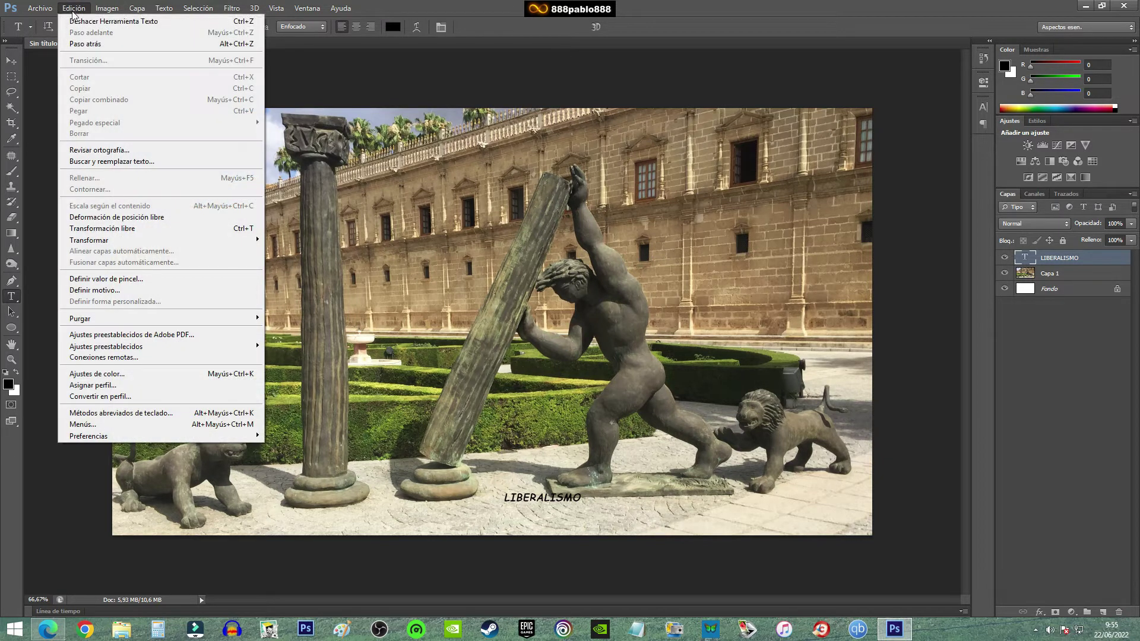
left_click(127, 229)
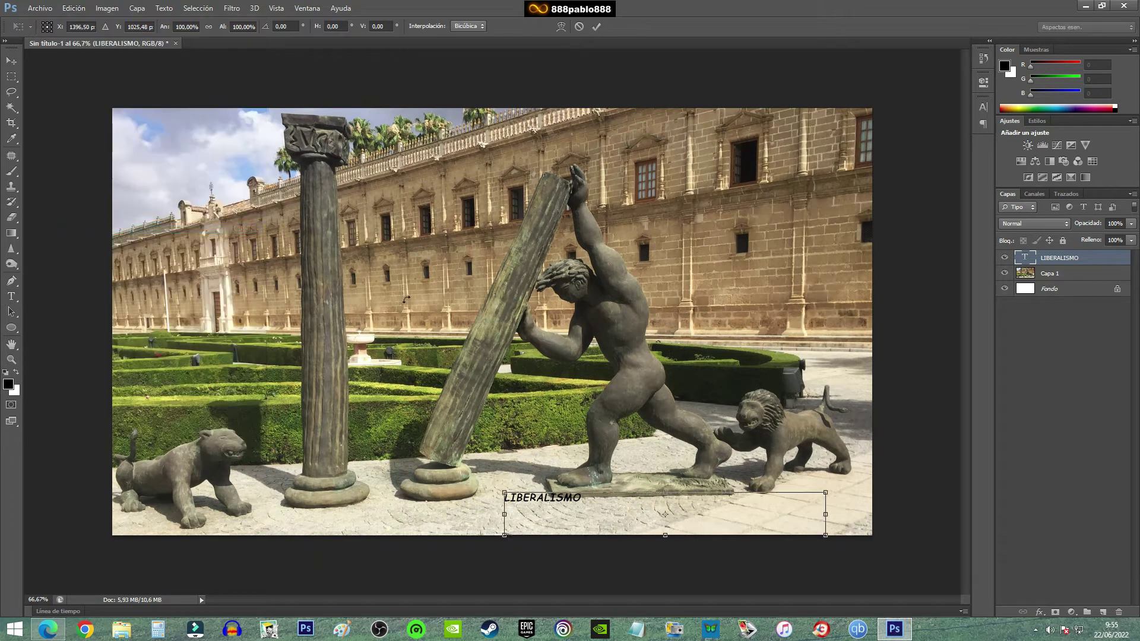
mouse_move(840, 478)
left_mouse_down()
mouse_move(670, 394)
mouse_move(352, 190)
left_mouse_up()
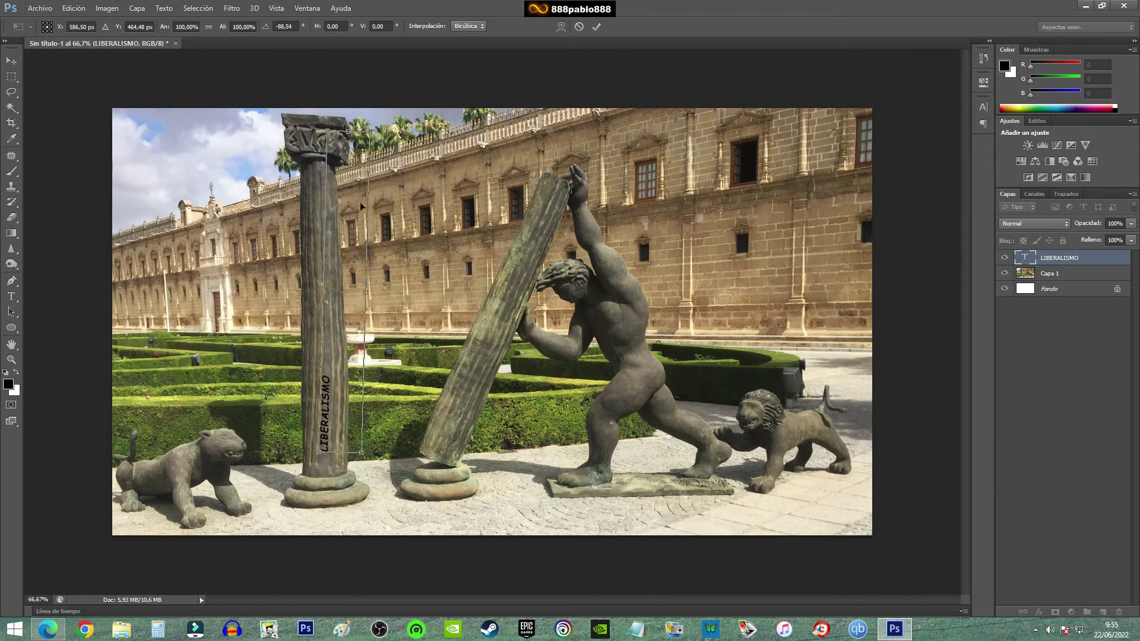
left_click(579, 26)
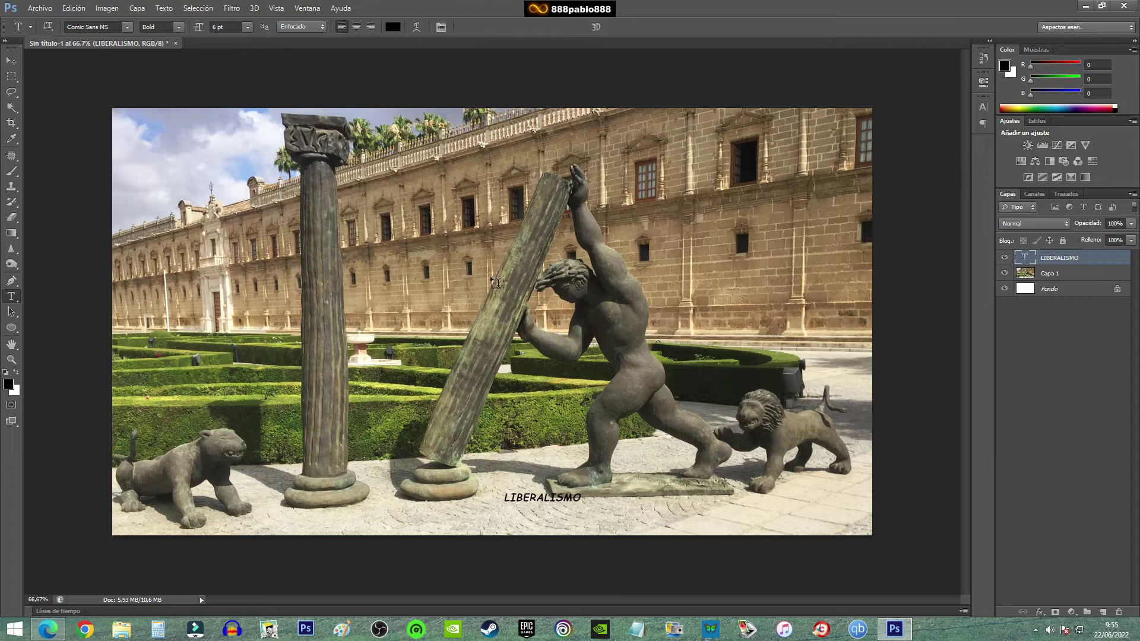
left_click(74, 9)
mouse_move(89, 241)
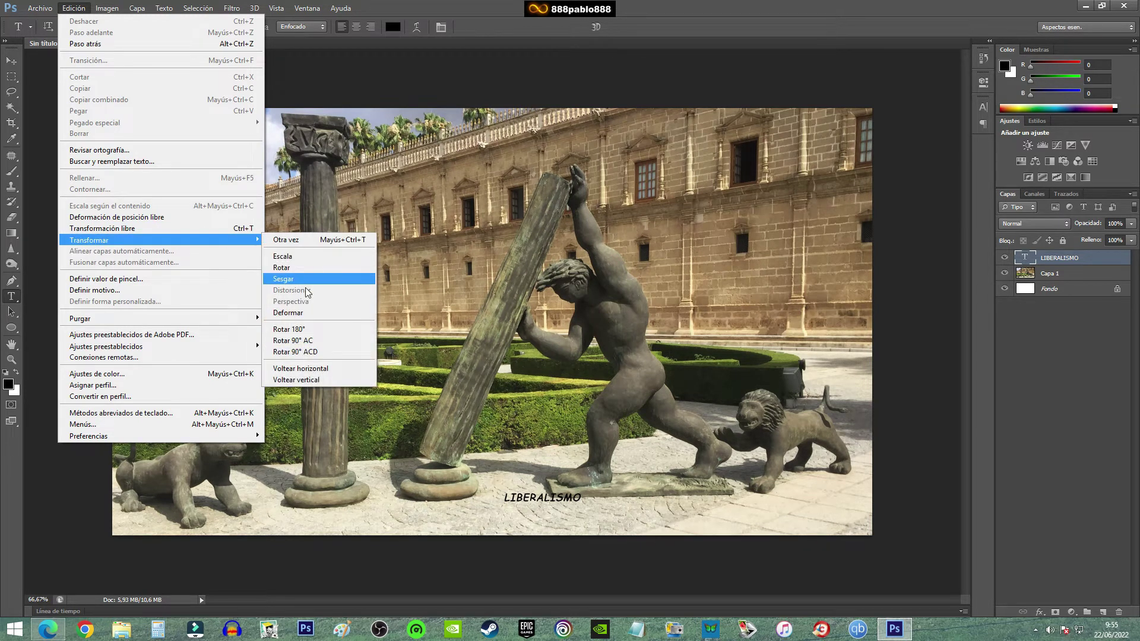
left_click(305, 352)
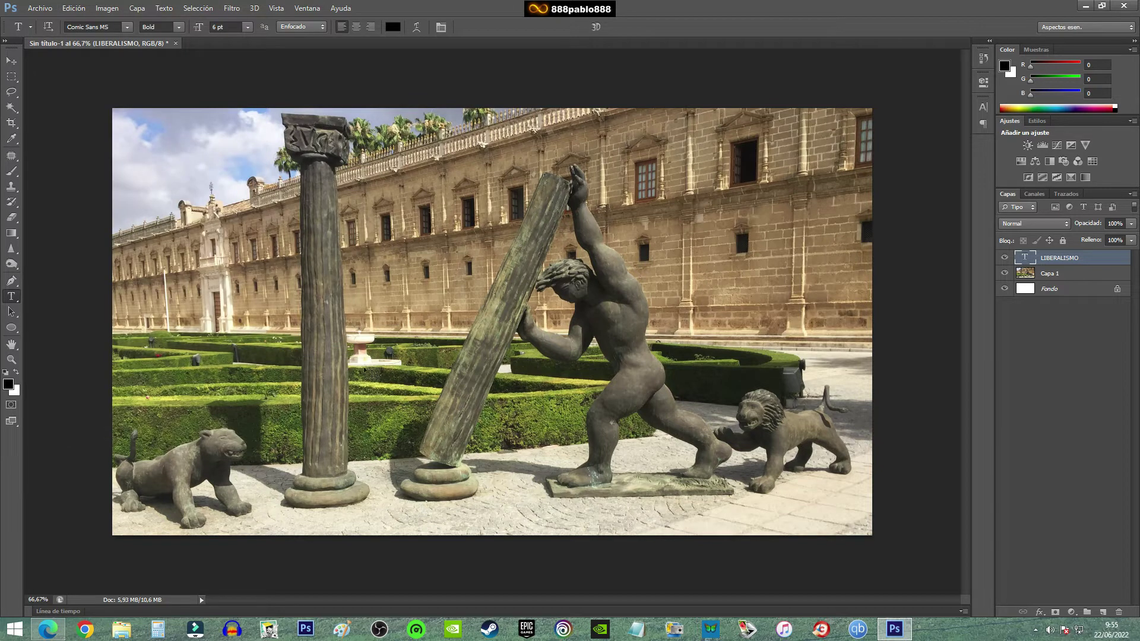
- Move the vertical LIBERALISMO label onto the standing column on the left
left_click(11, 60)
mouse_move(244, 241)
left_mouse_down()
mouse_move(350, 245)
mouse_move(586, 326)
mouse_move(442, 343)
left_mouse_up()
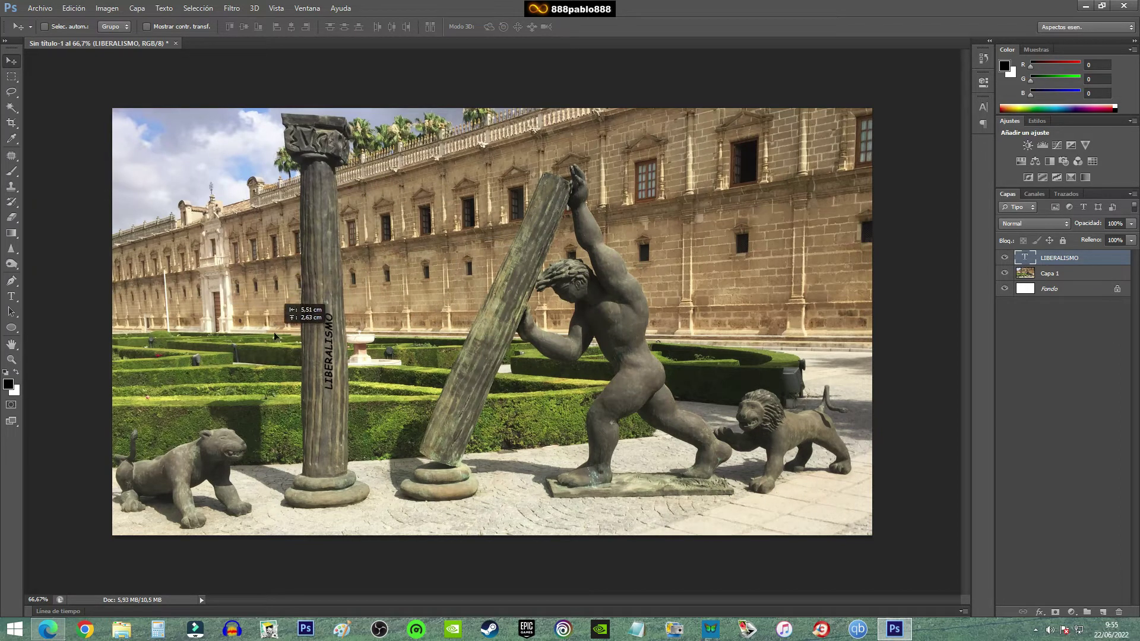
left_click_drag(443, 343, 270, 340)
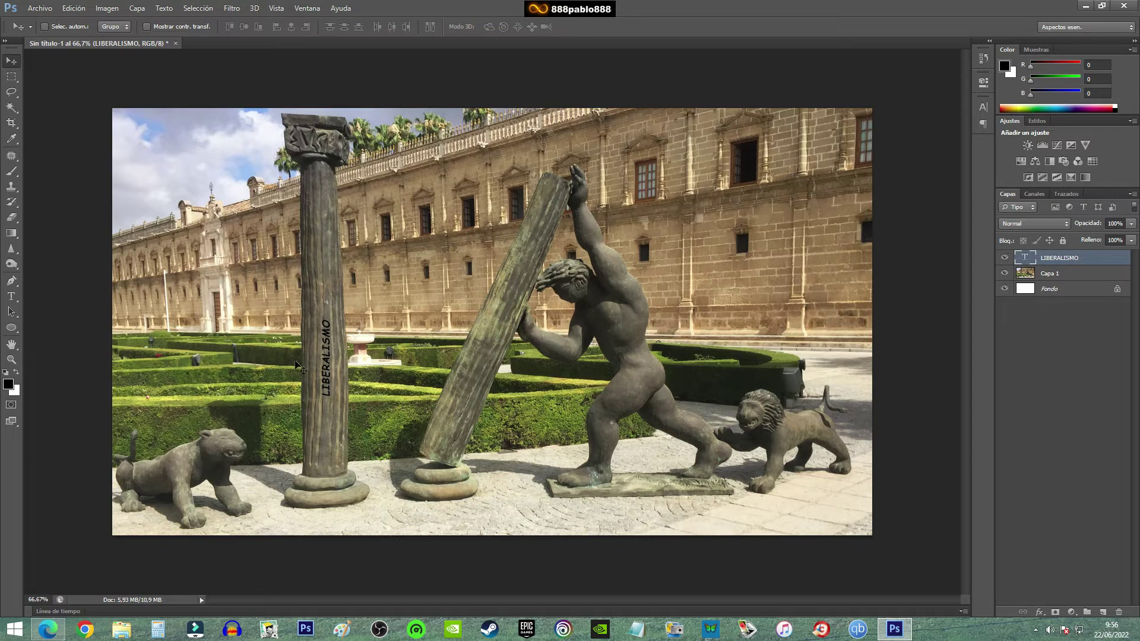
- Reselect the Horizontal Type tool after briefly switching to the Pen tool
left_click(12, 296)
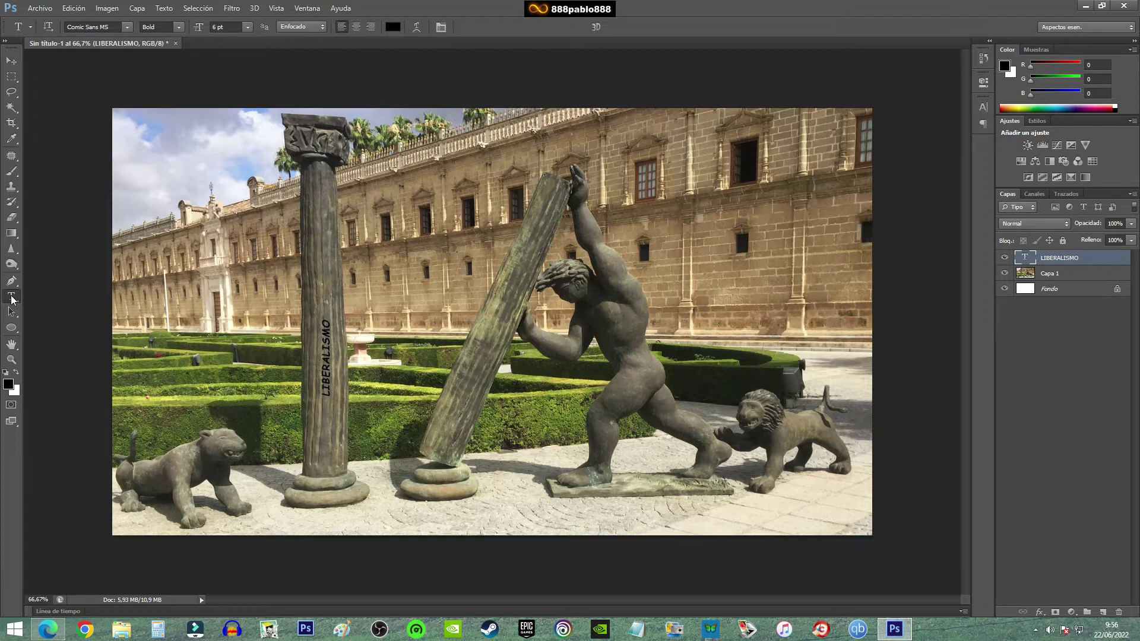
key("p")
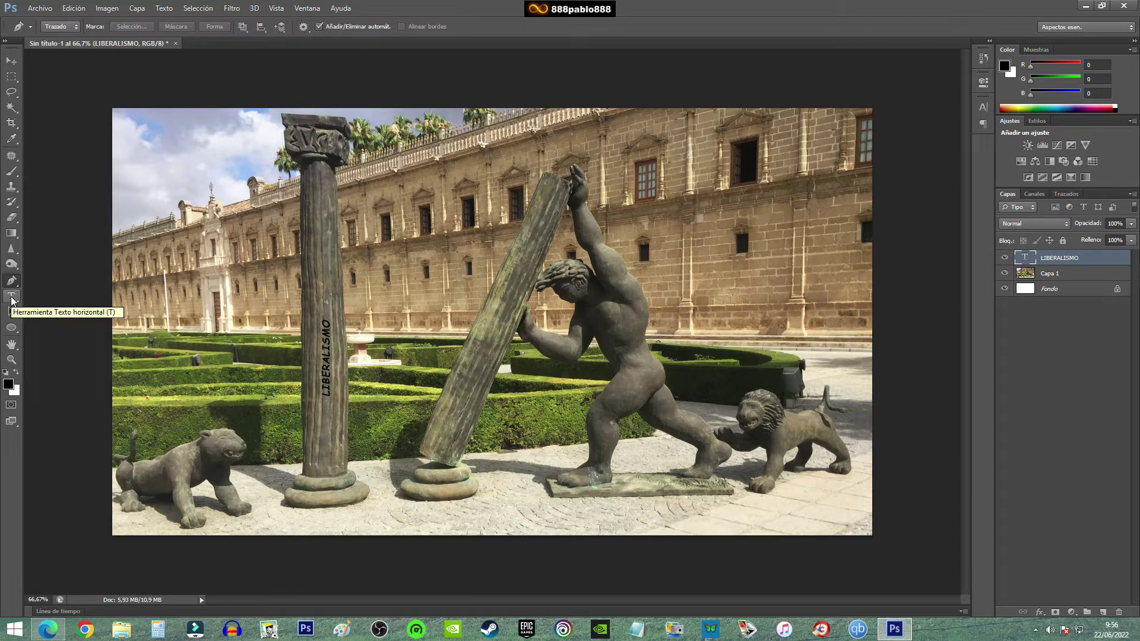
left_click(11, 297)
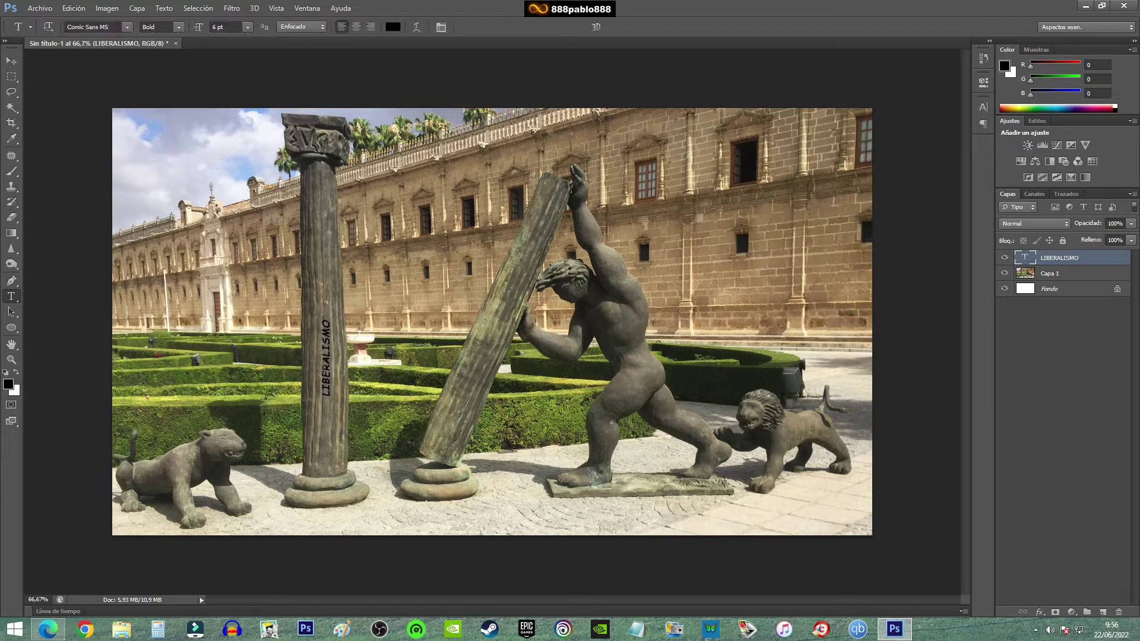
- Colour the column label white (ffffff) and set its size to 9 pt
left_click(393, 27)
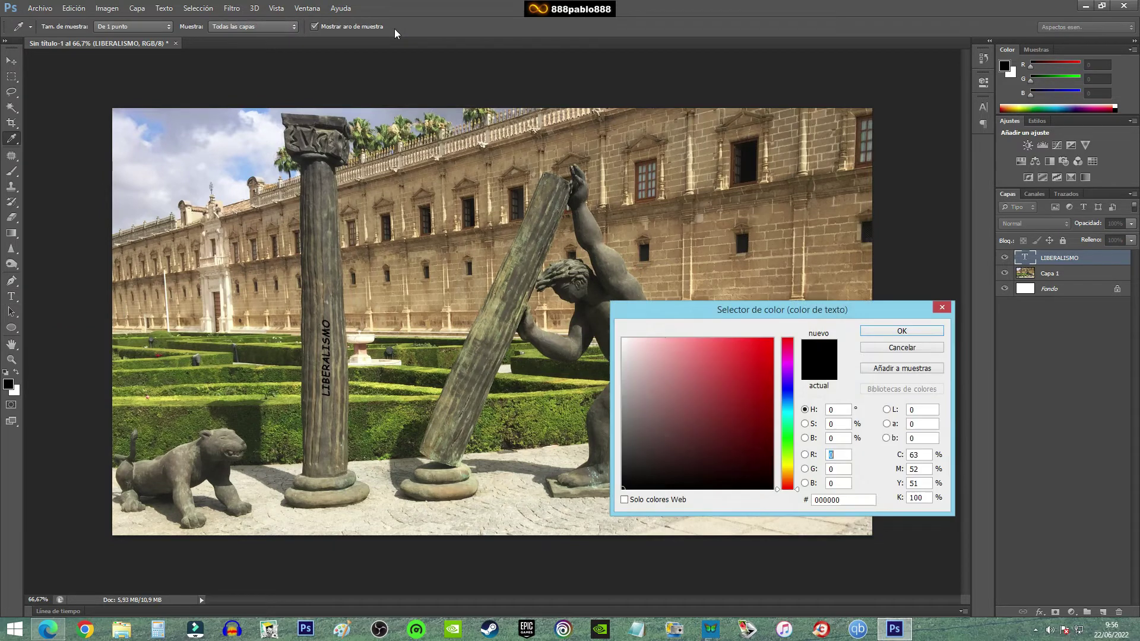
left_click(623, 340)
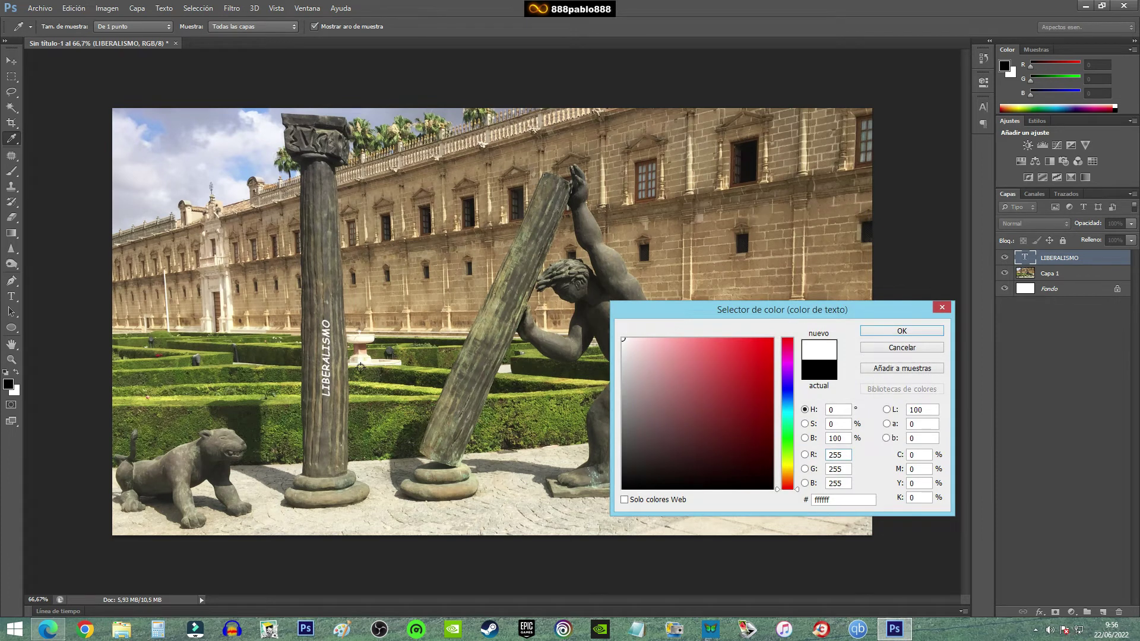
left_click(912, 332)
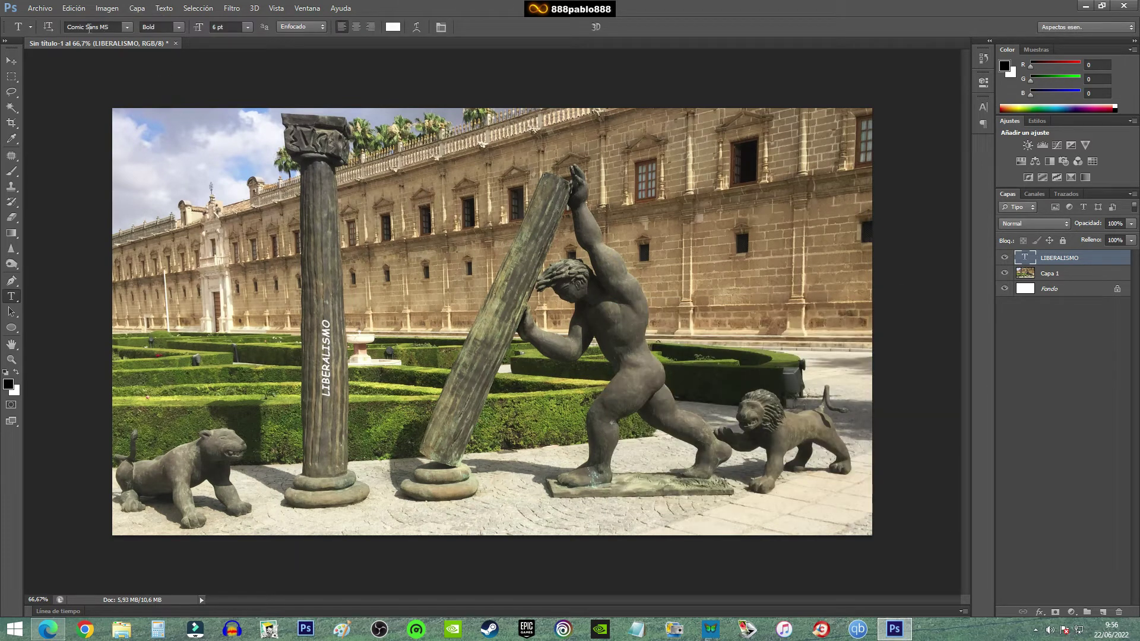
left_click(246, 27)
left_click(239, 111)
left_click(249, 28)
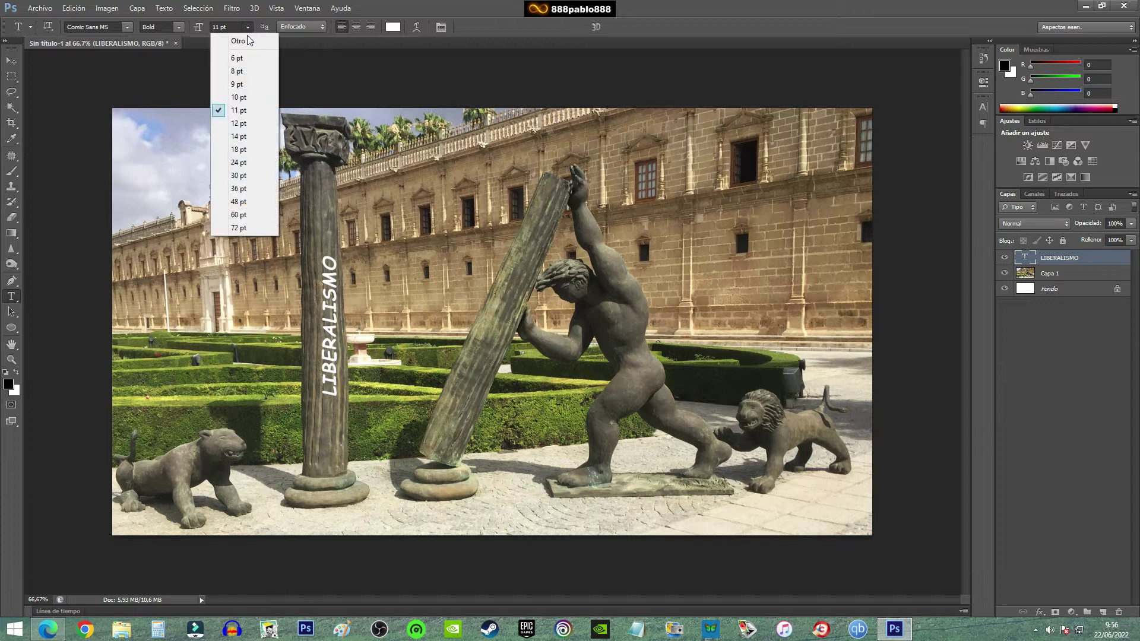
left_click(237, 84)
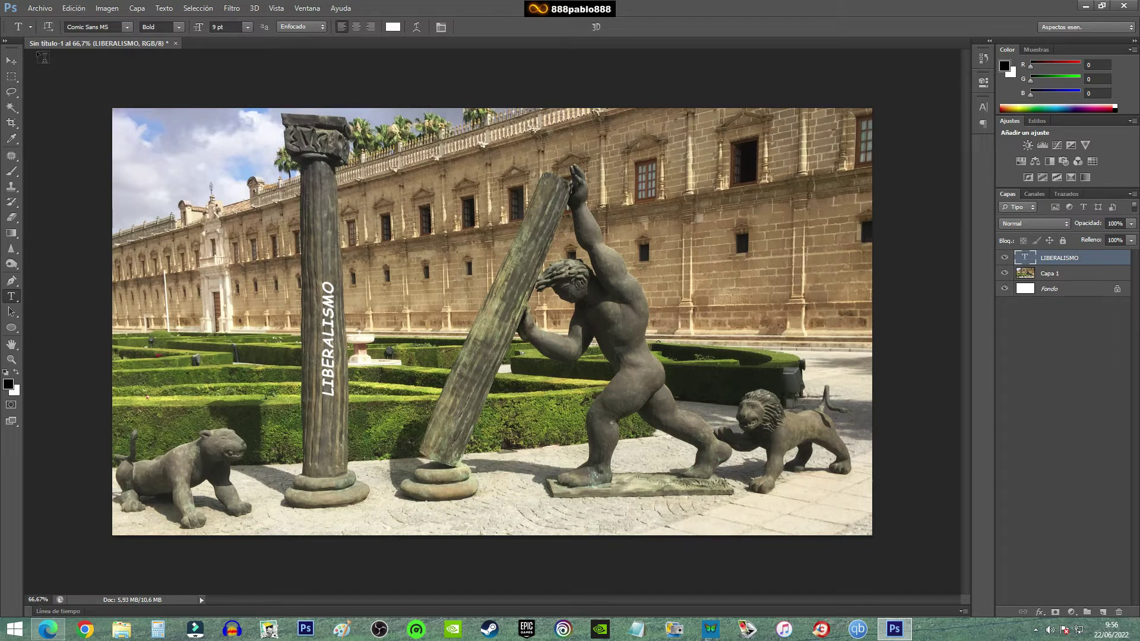
- Step back through history to restore the black horizontal LIBERALISMO label under the statue
left_click(80, 13)
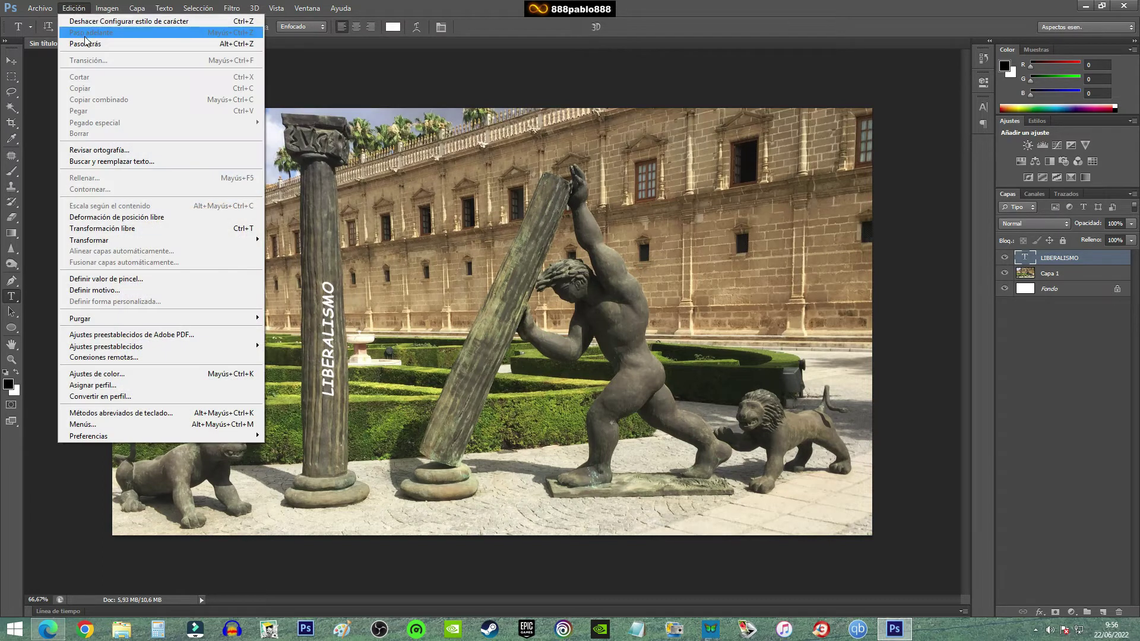
left_click(85, 43)
left_click(340, 8)
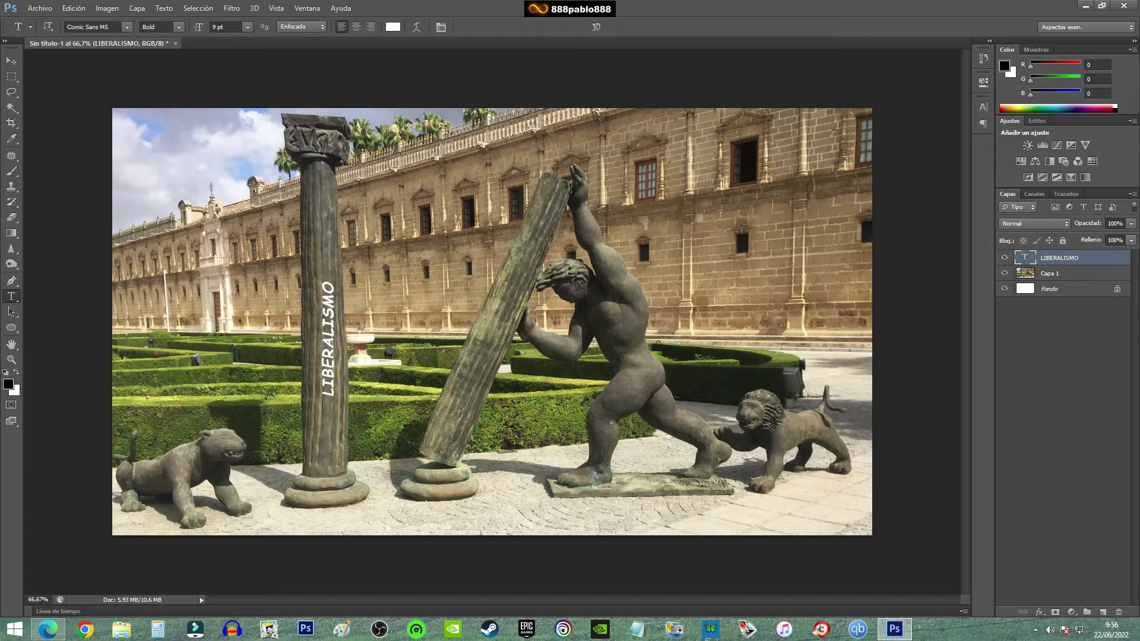
key("ctrl+alt+z")
key("ctrl+alt+z")
key("ctrl+alt+z")
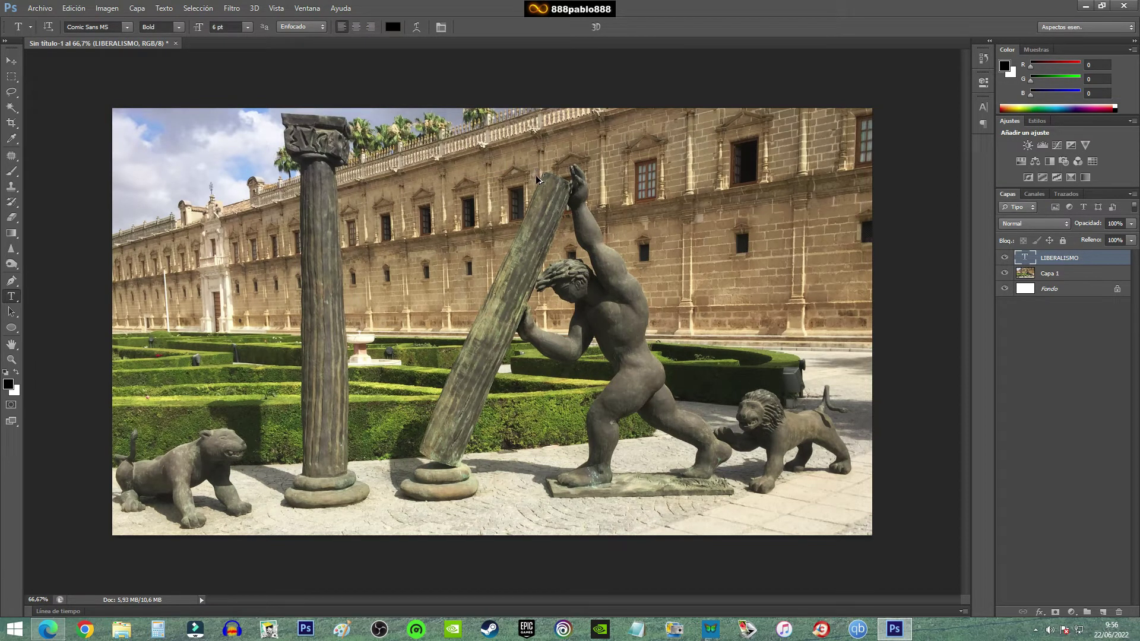
key("ctrl+shift+z")
- Add the second line (CAPITALISMO FINOLIS) to the label and commit it
left_click(543, 502)
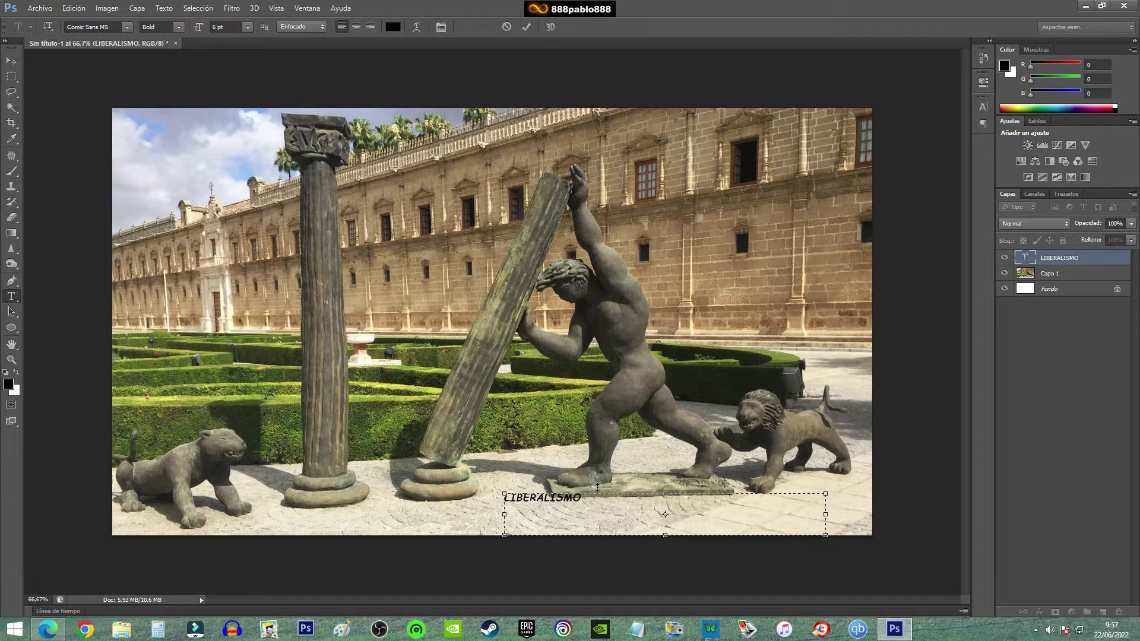
type("A")
key("BackSpace")
type("API")
type("TALISMO")
type("(")
type("FI")
type("NOLIS")
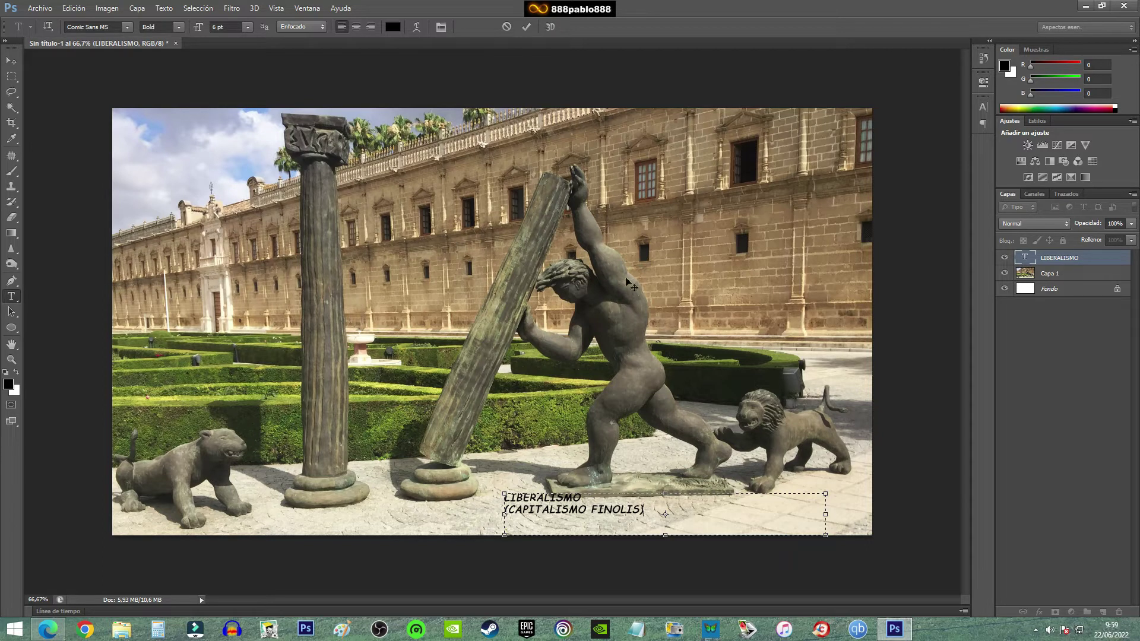
left_click(529, 26)
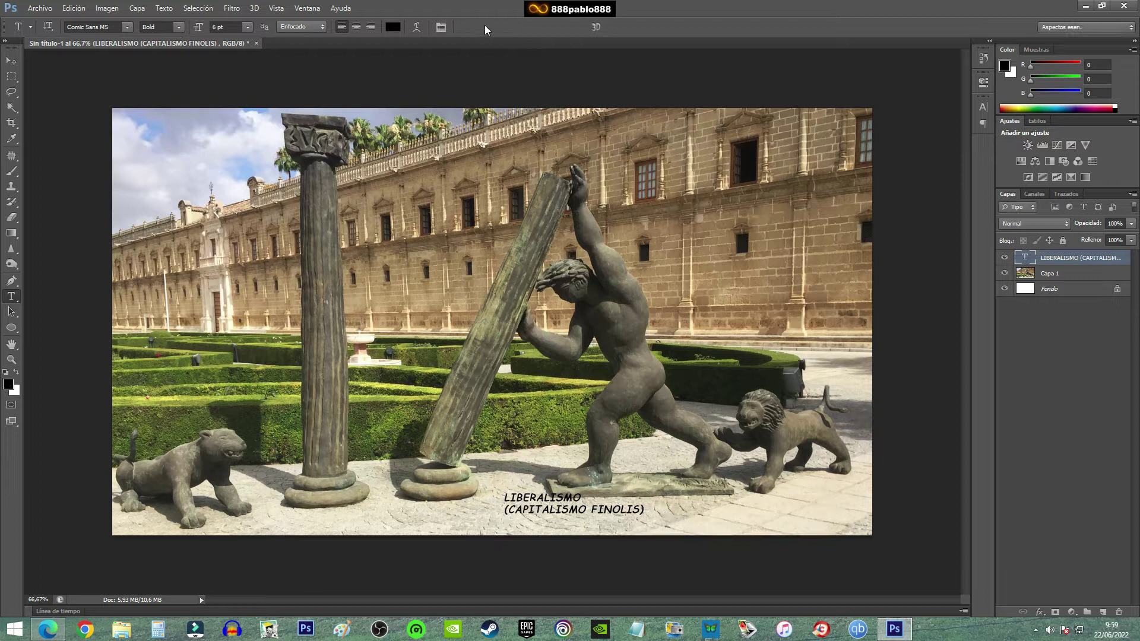
left_click(74, 8)
mouse_move(89, 241)
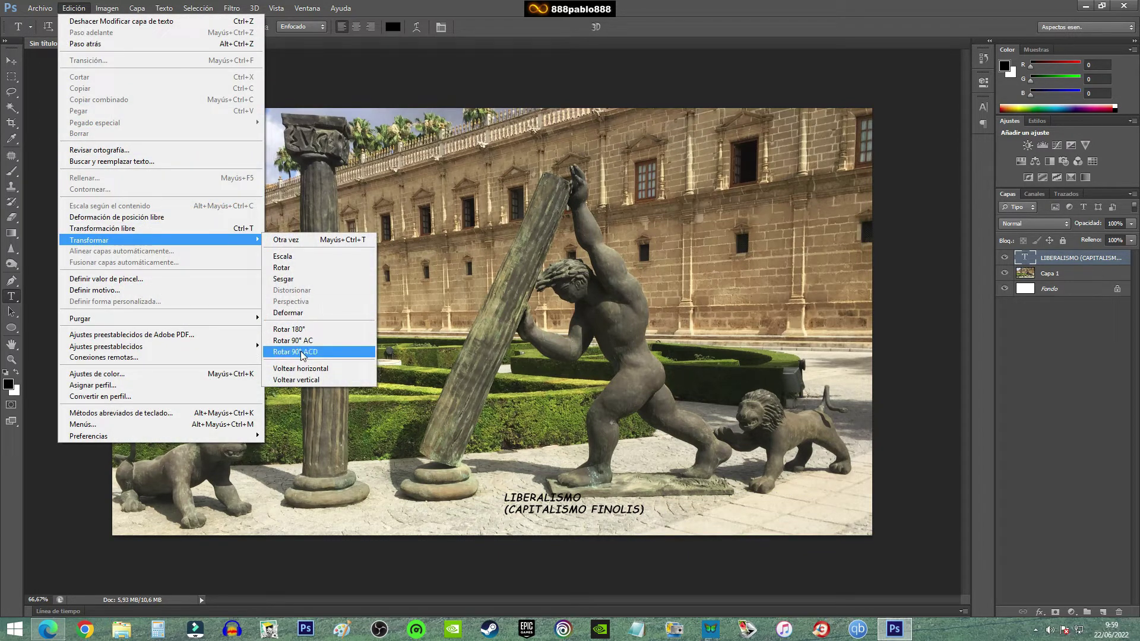
left_click(303, 352)
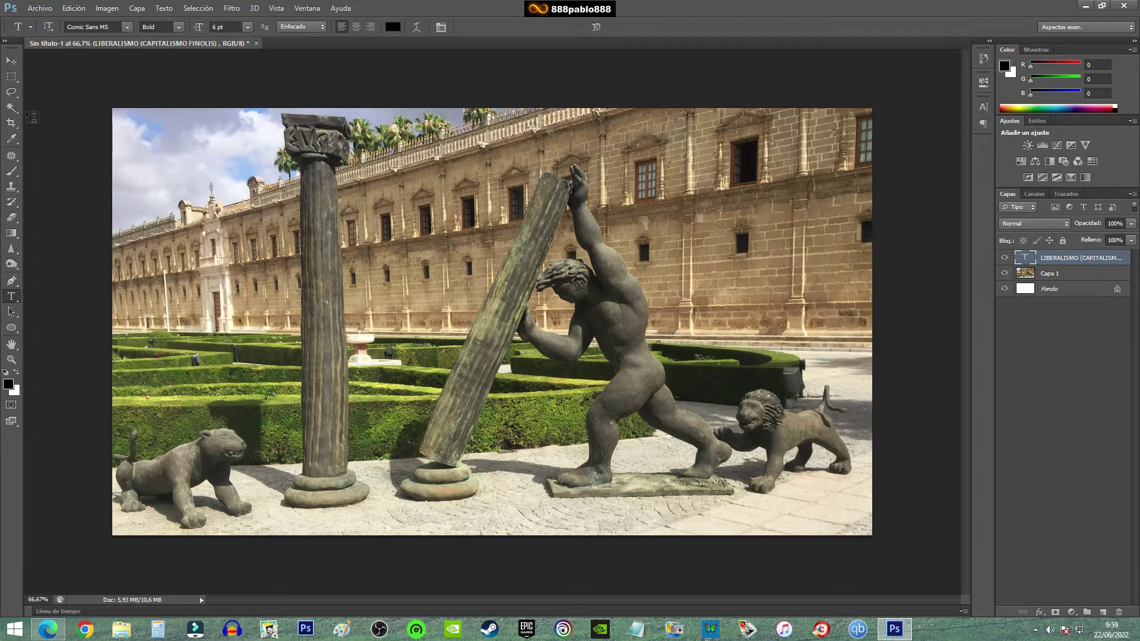
left_click(12, 62)
left_click_drag(596, 400, 266, 155)
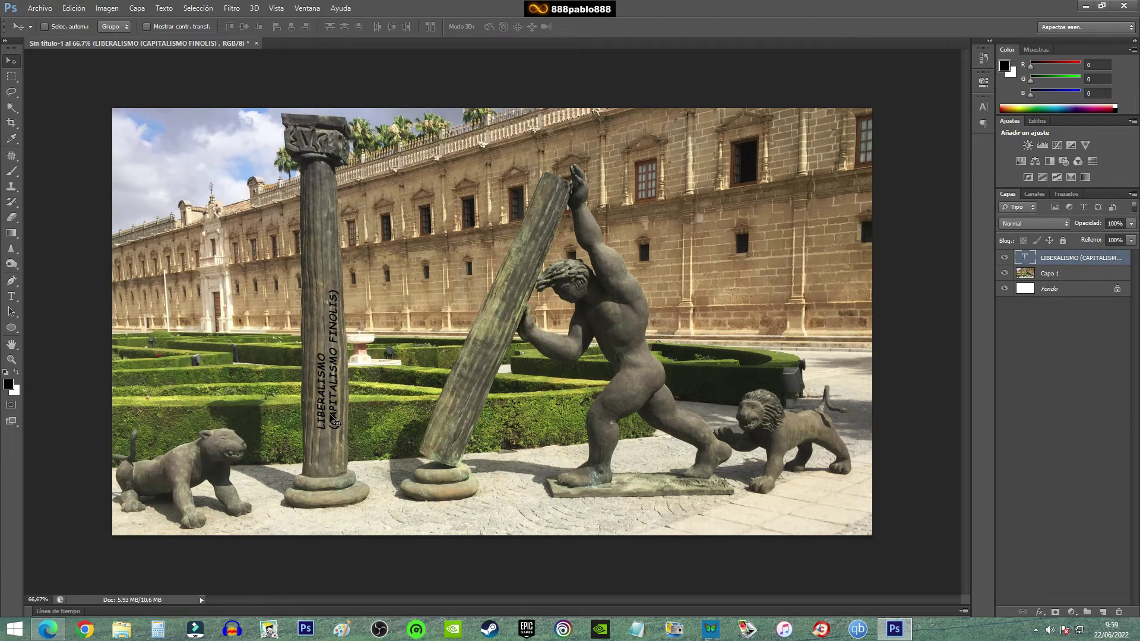
left_click(76, 9)
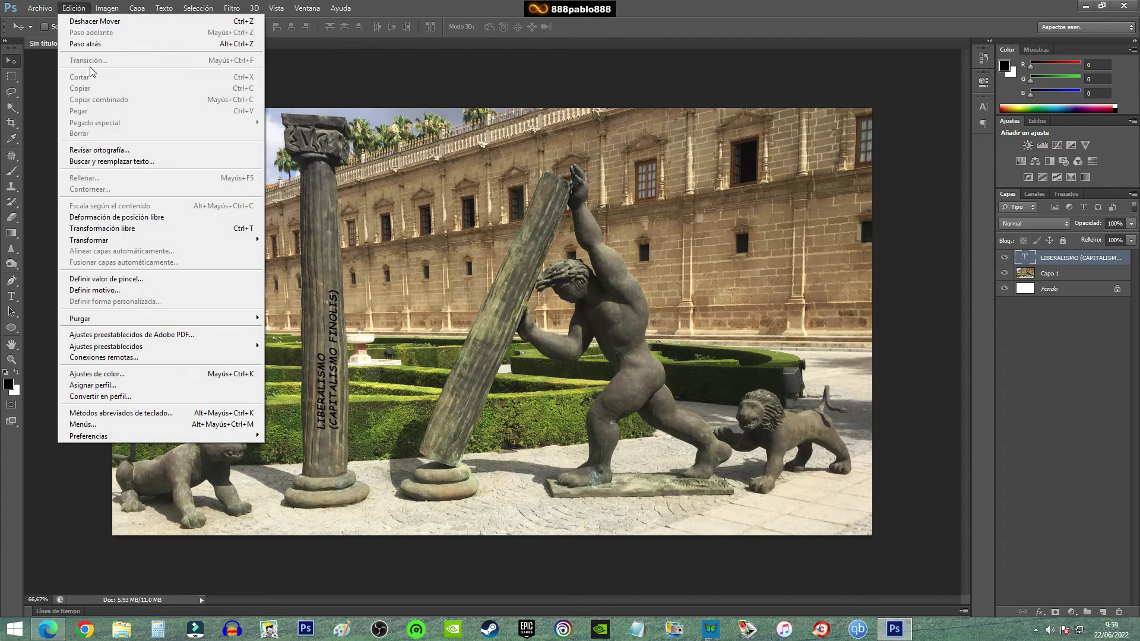
left_click(90, 44)
left_click(74, 8)
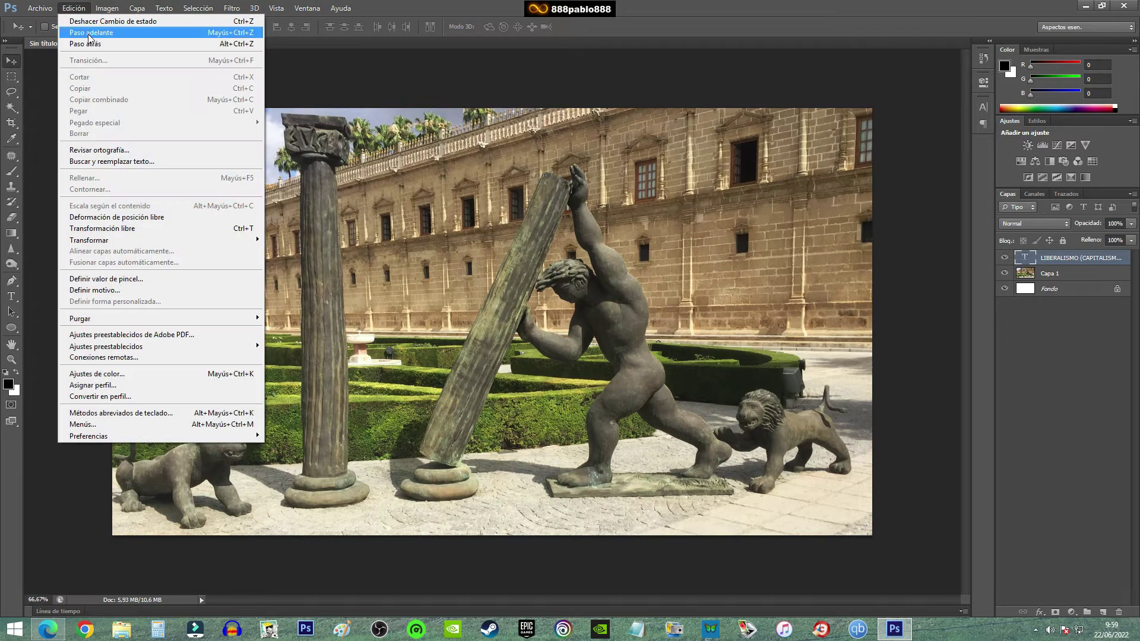
left_click(91, 44)
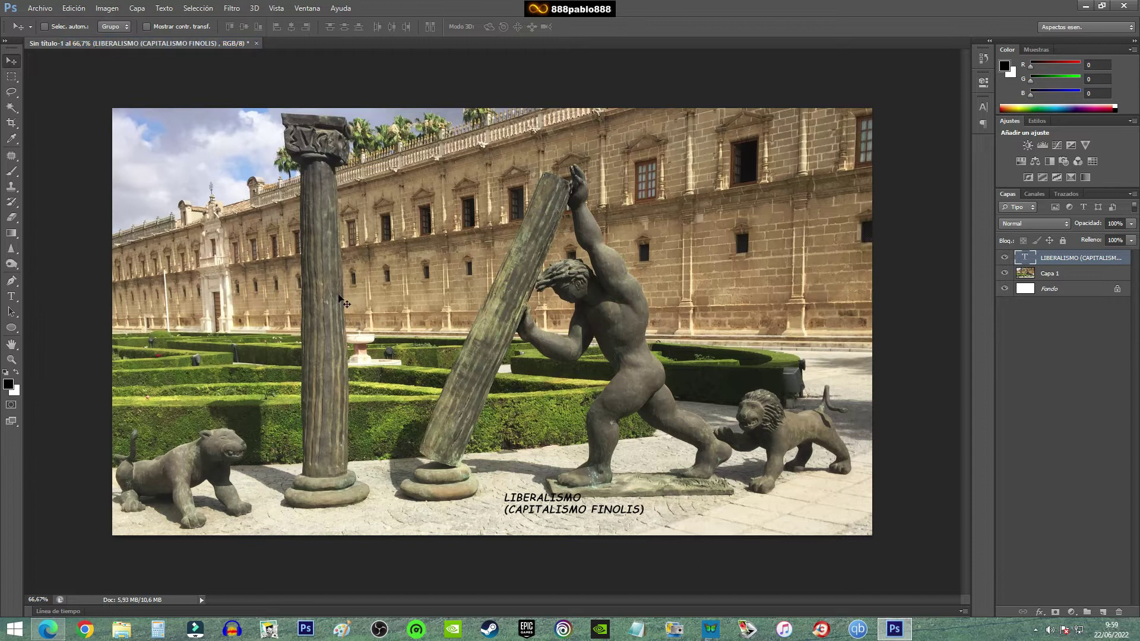
left_click(11, 296)
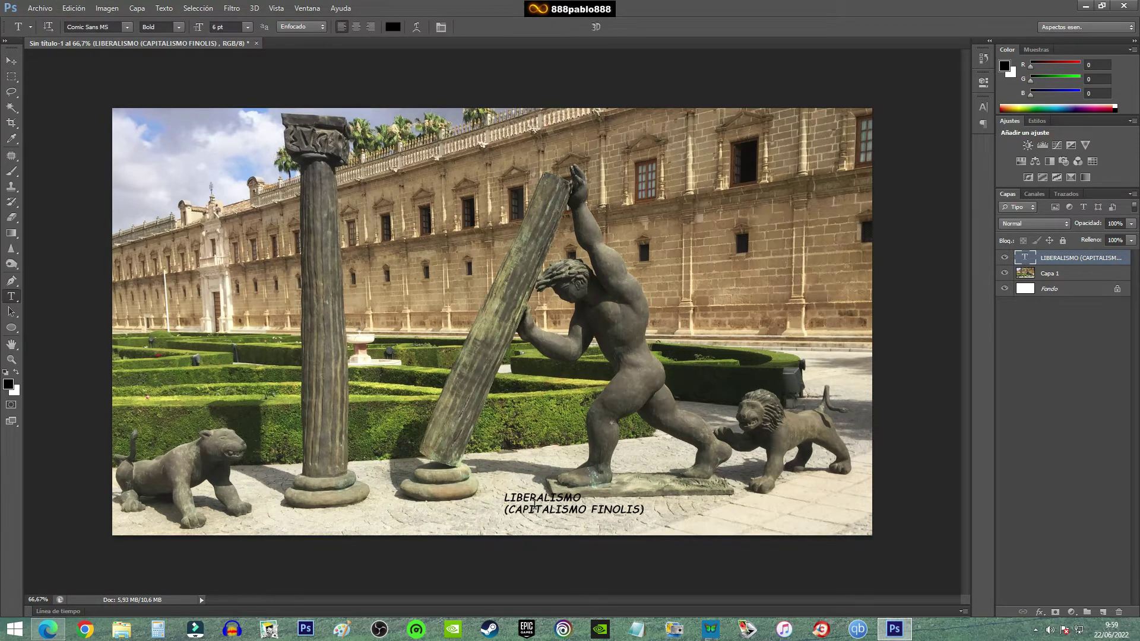
- Commit the two-line caption and set its text colour to white (ffffff)
left_click(515, 499)
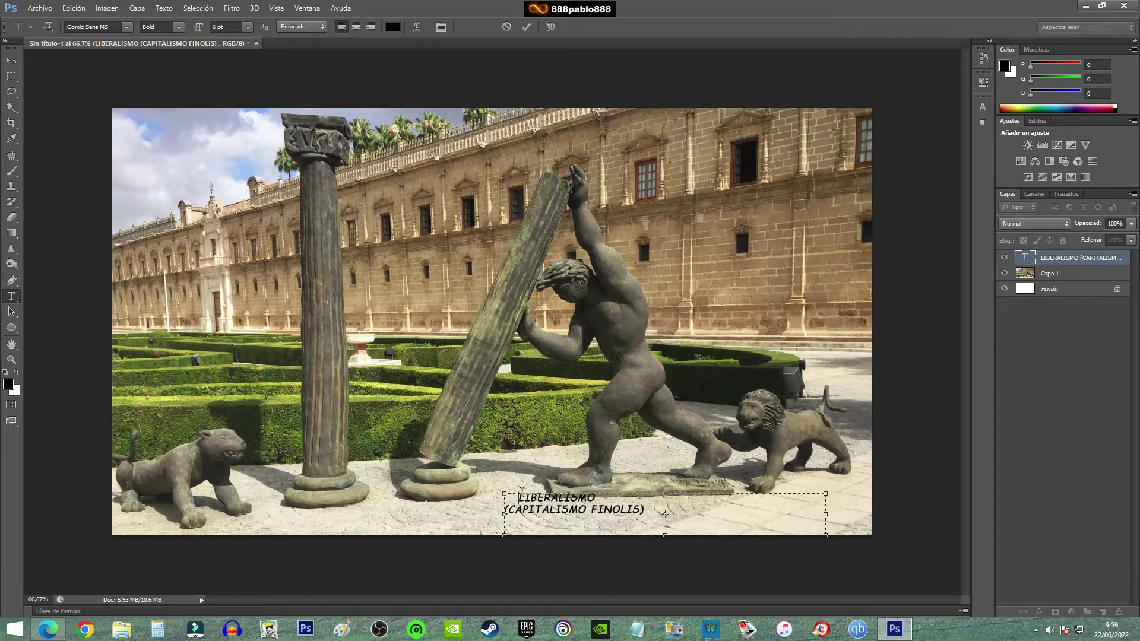
left_click(526, 27)
left_click(395, 27)
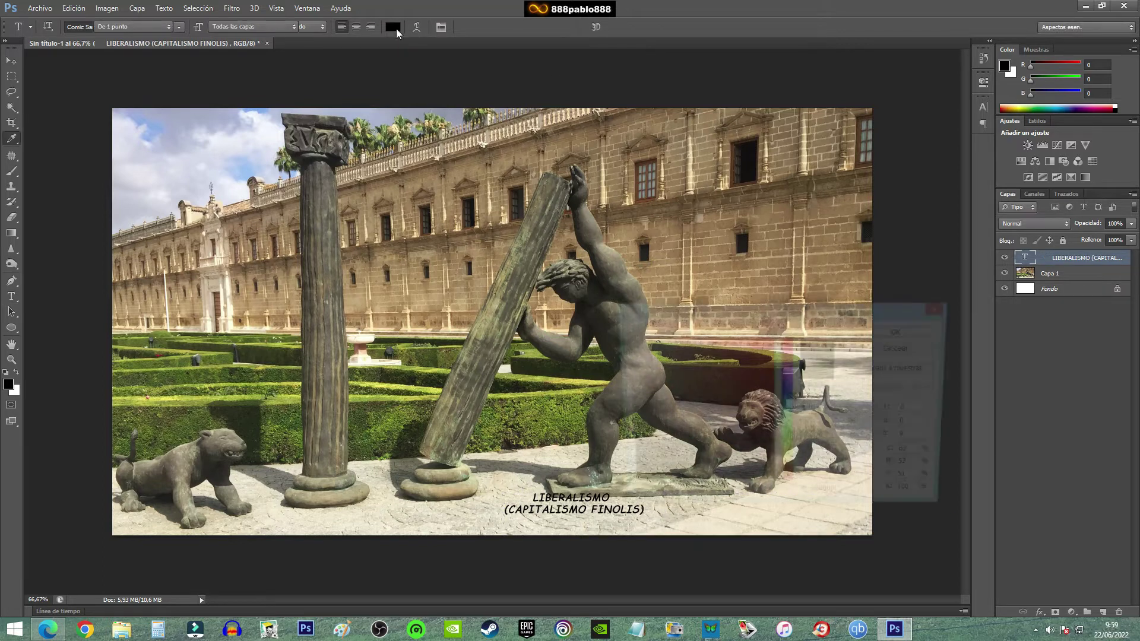
left_click_drag(695, 394, 621, 338)
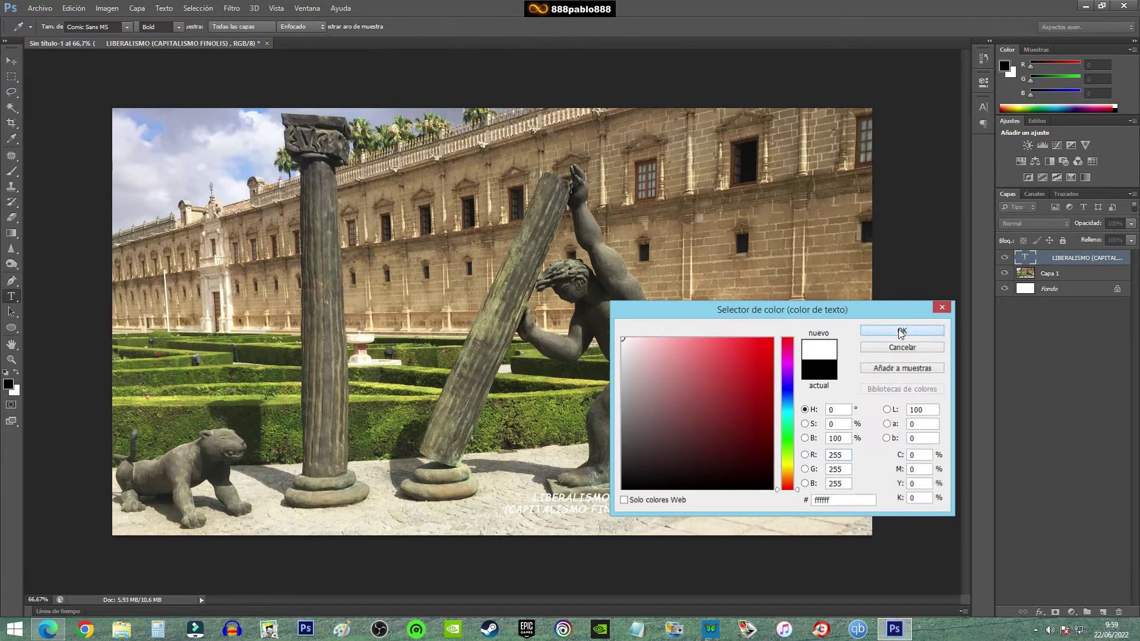
left_click(897, 332)
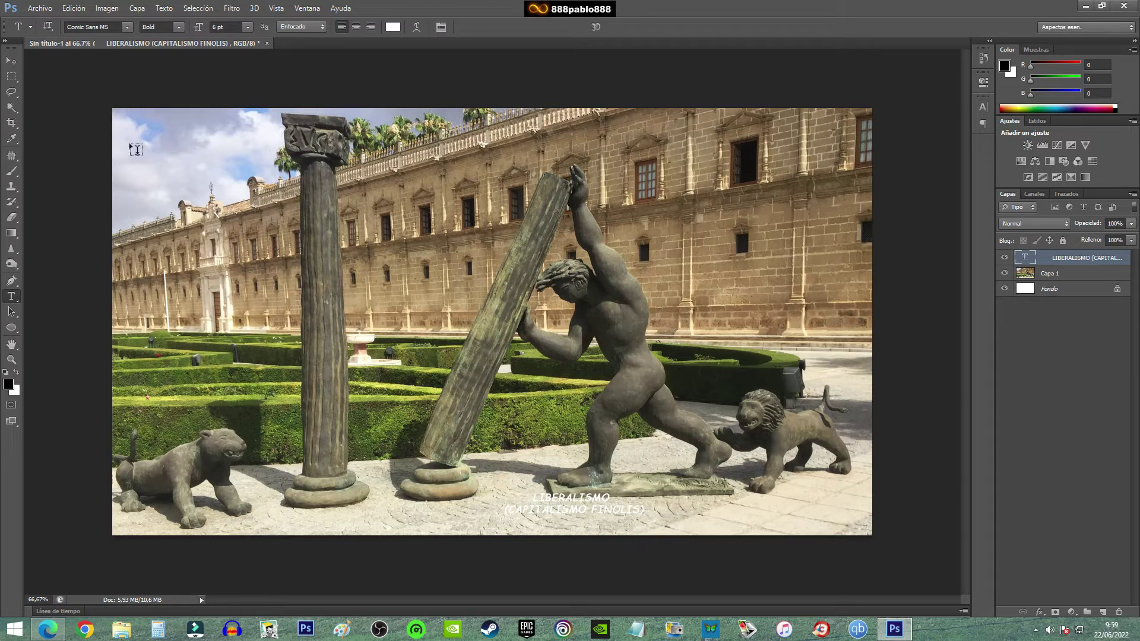
- Rotate the caption 90° and place it vertically on the left column
left_click(17, 64)
left_click_drag(501, 494, 281, 326)
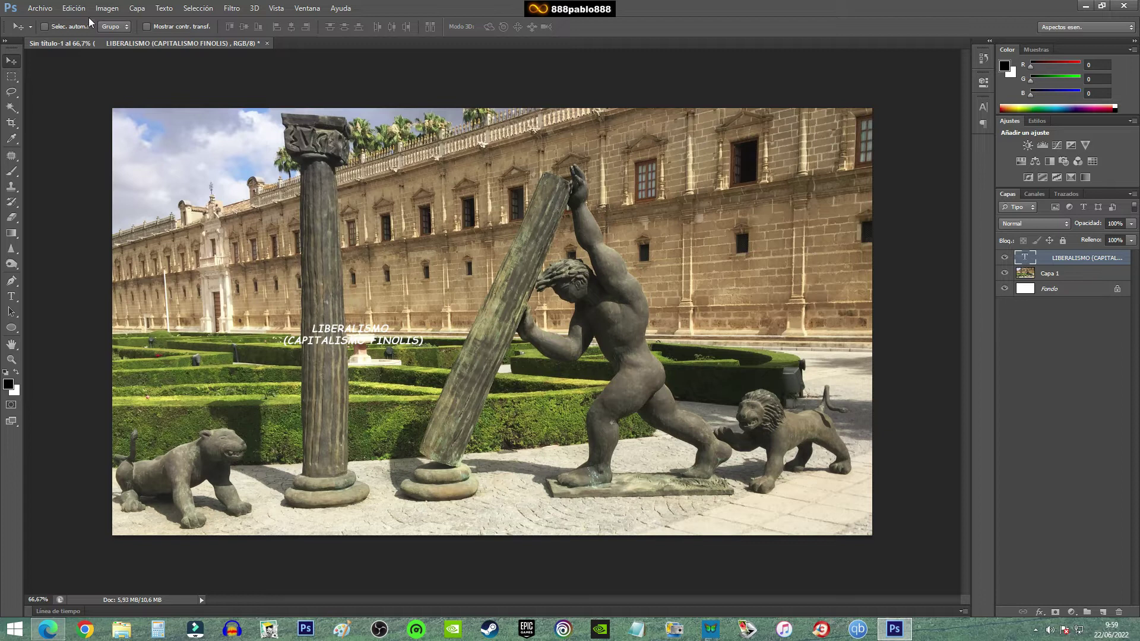
left_click(73, 9)
mouse_move(89, 240)
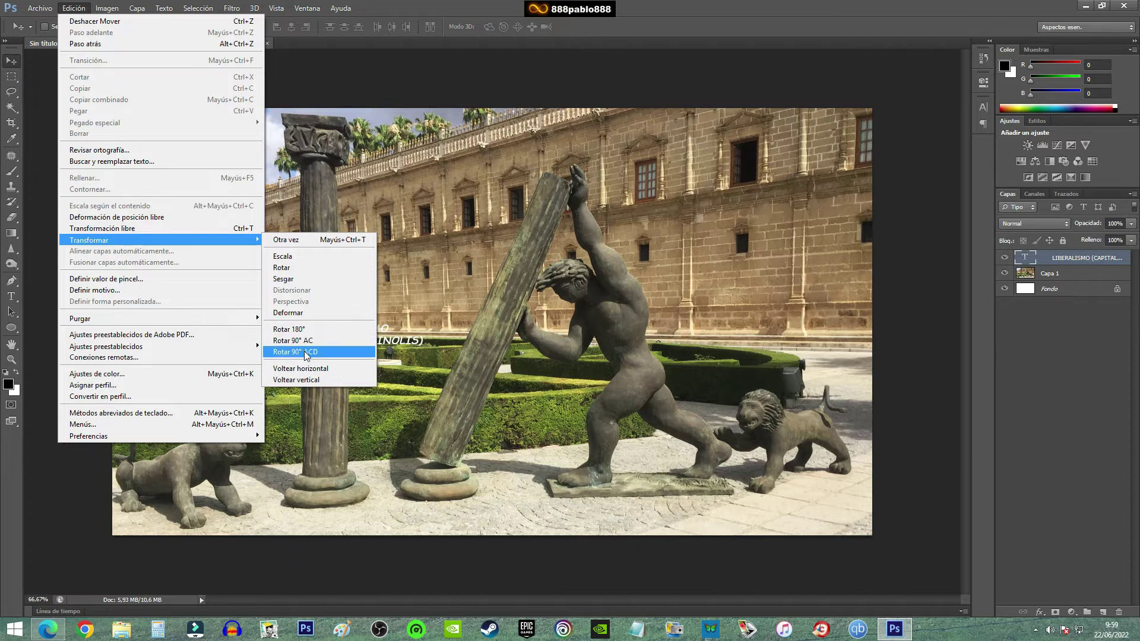
left_click(307, 353)
mouse_move(431, 442)
left_mouse_down()
mouse_move(326, 328)
mouse_move(324, 357)
left_mouse_up()
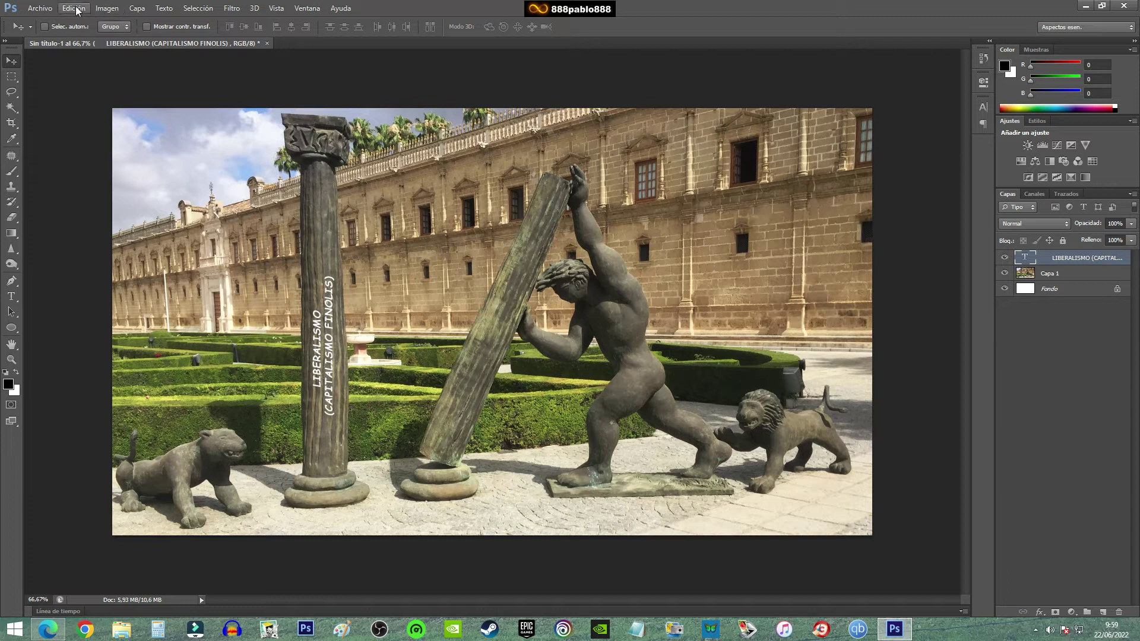
- Set the caption to 9 pt and nudge it down-left on the column
left_click(11, 296)
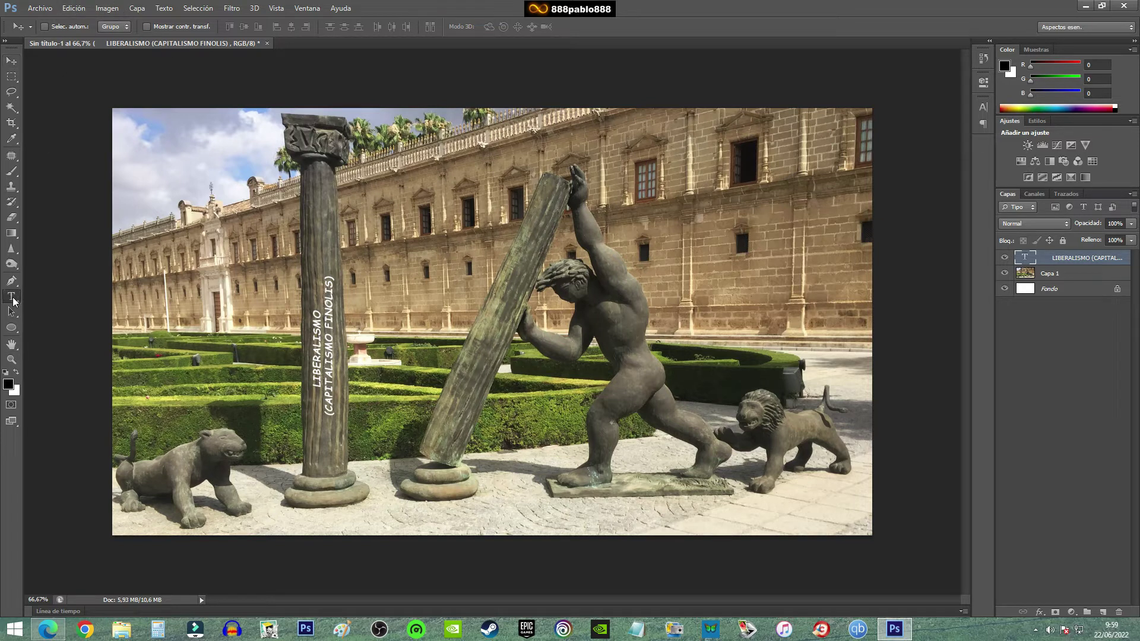
left_click(247, 27)
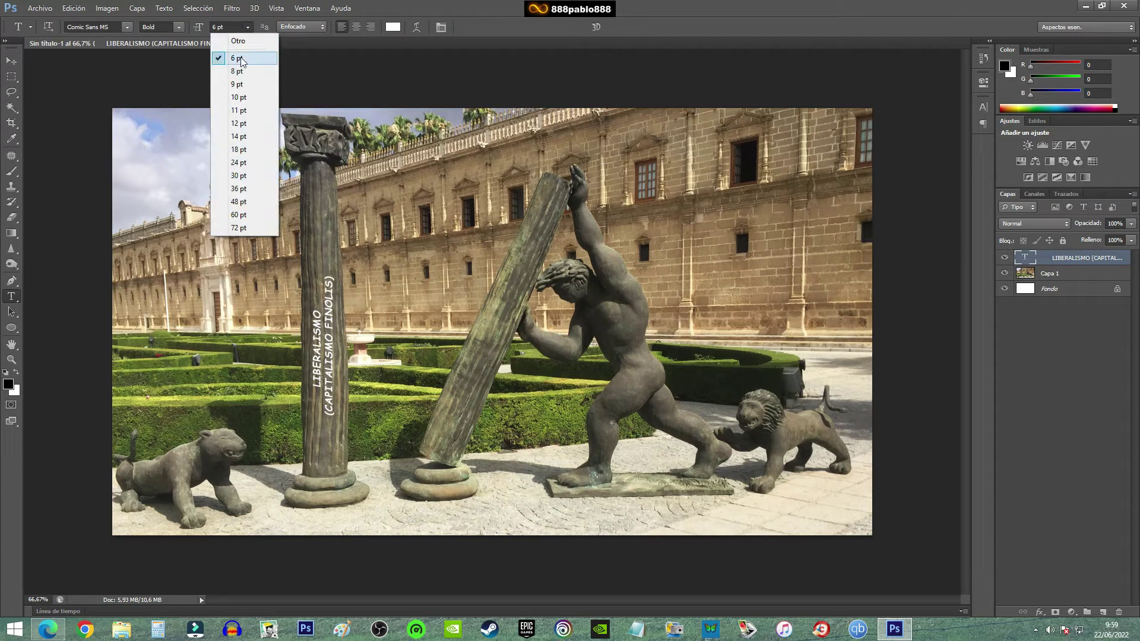
left_click(240, 84)
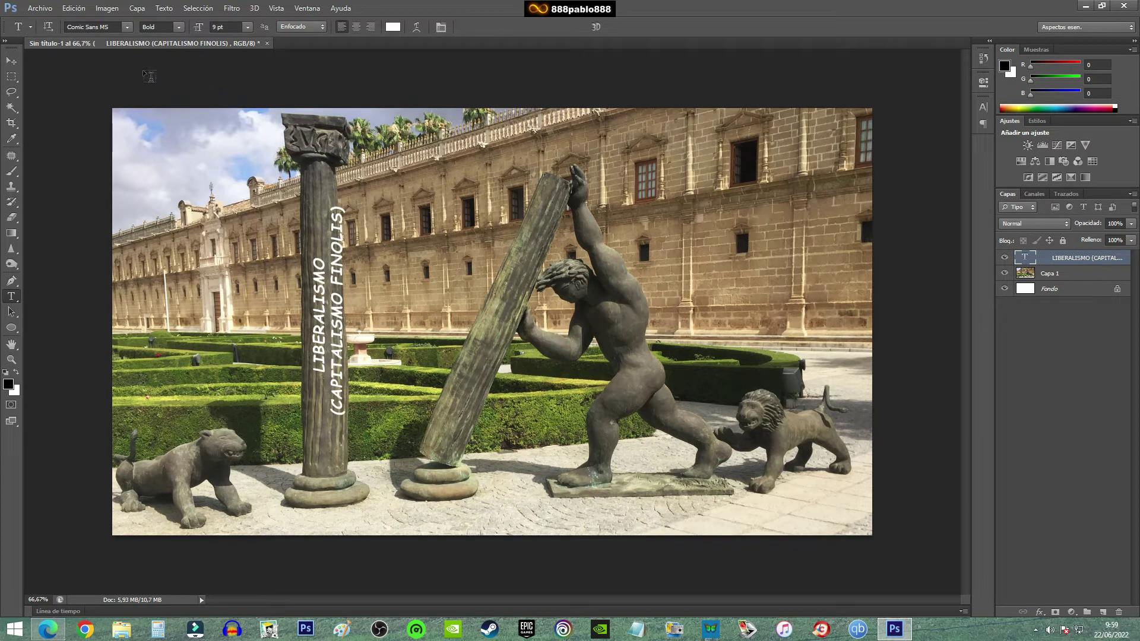
left_click(12, 61)
left_click_drag(344, 301, 337, 315)
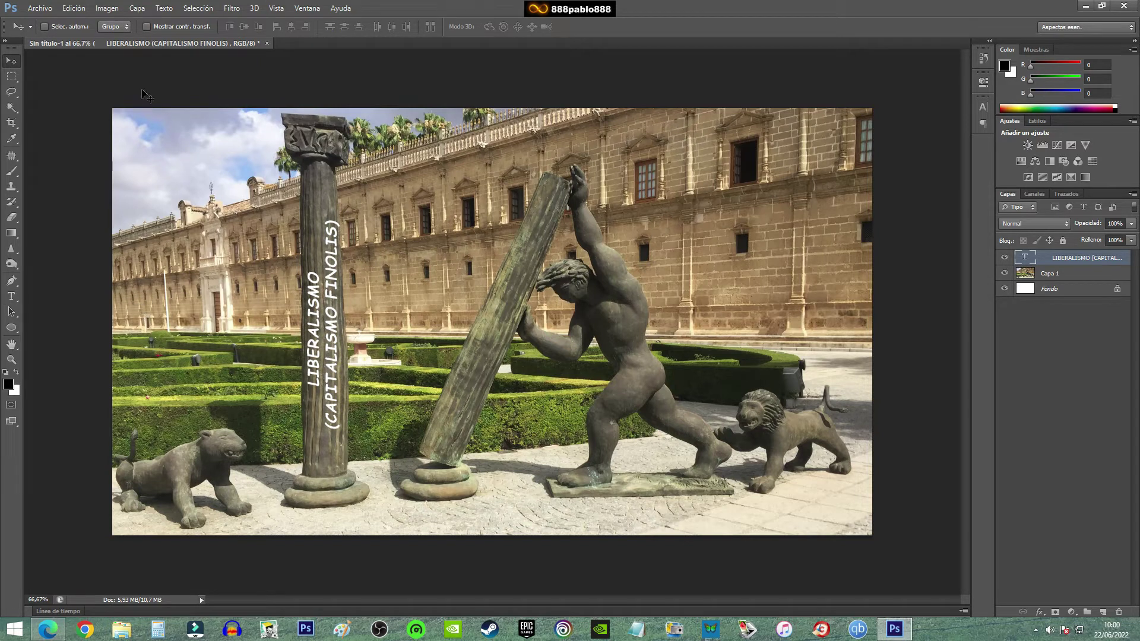
- Change the caption's font size to 8,5 pt
left_click(11, 297)
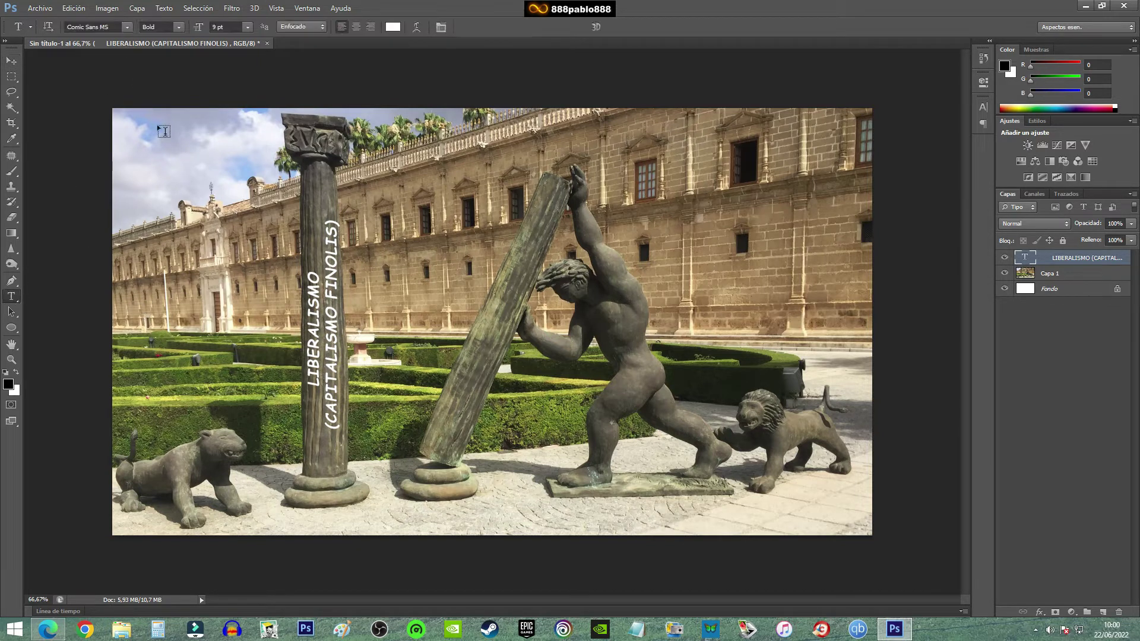
left_click(247, 27)
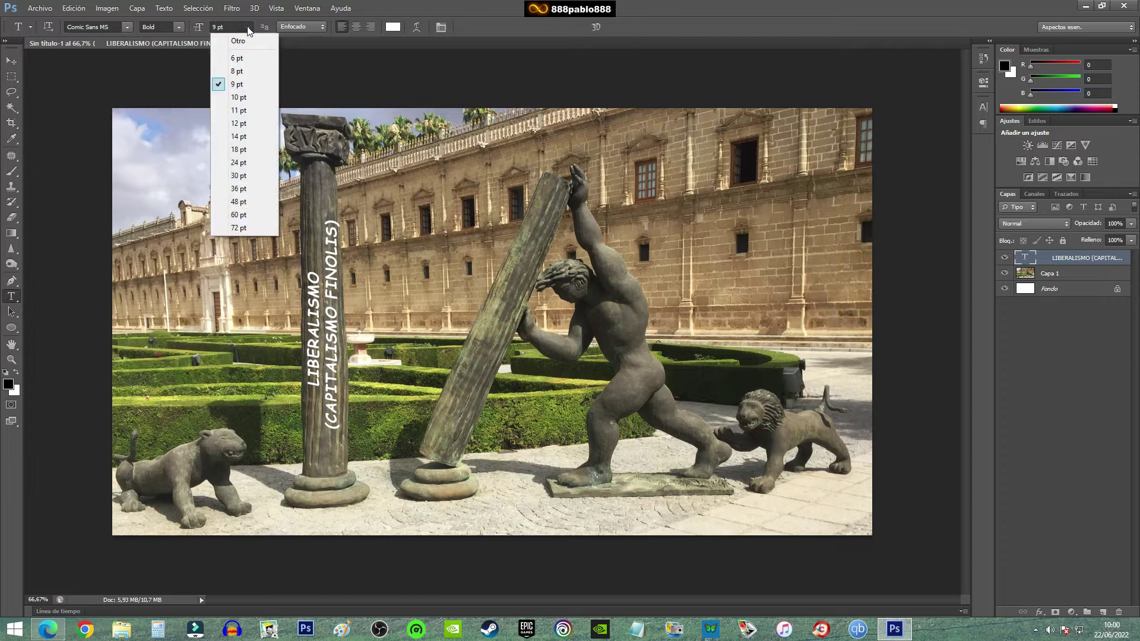
left_click(231, 26)
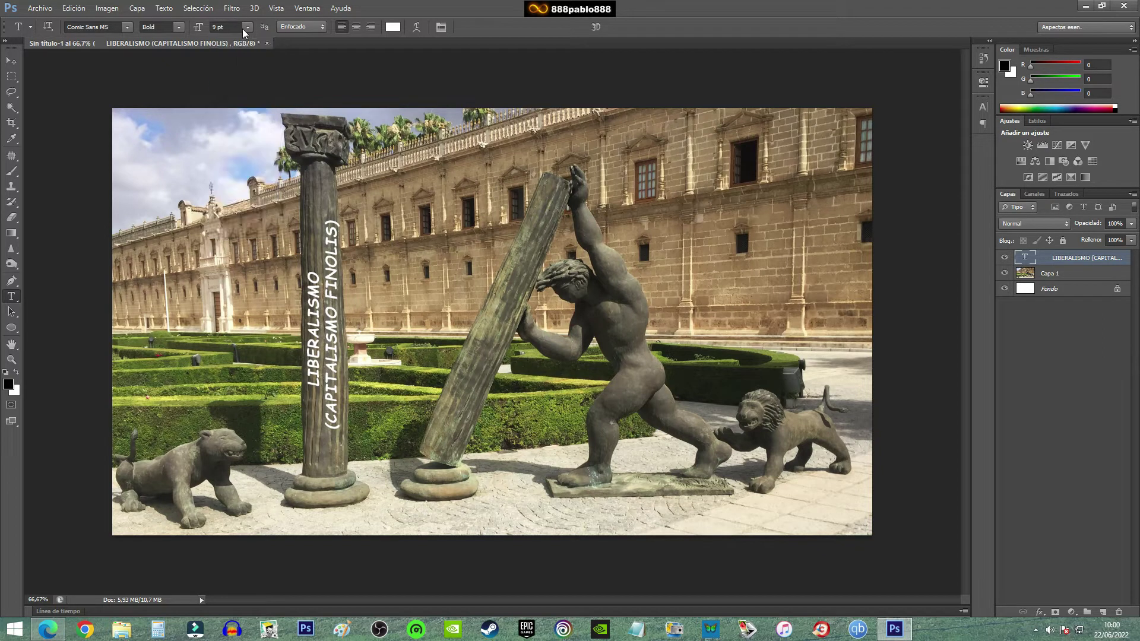
left_click(224, 28)
type("8")
type(".5")
key("Return")
left_click(561, 243)
key("Return")
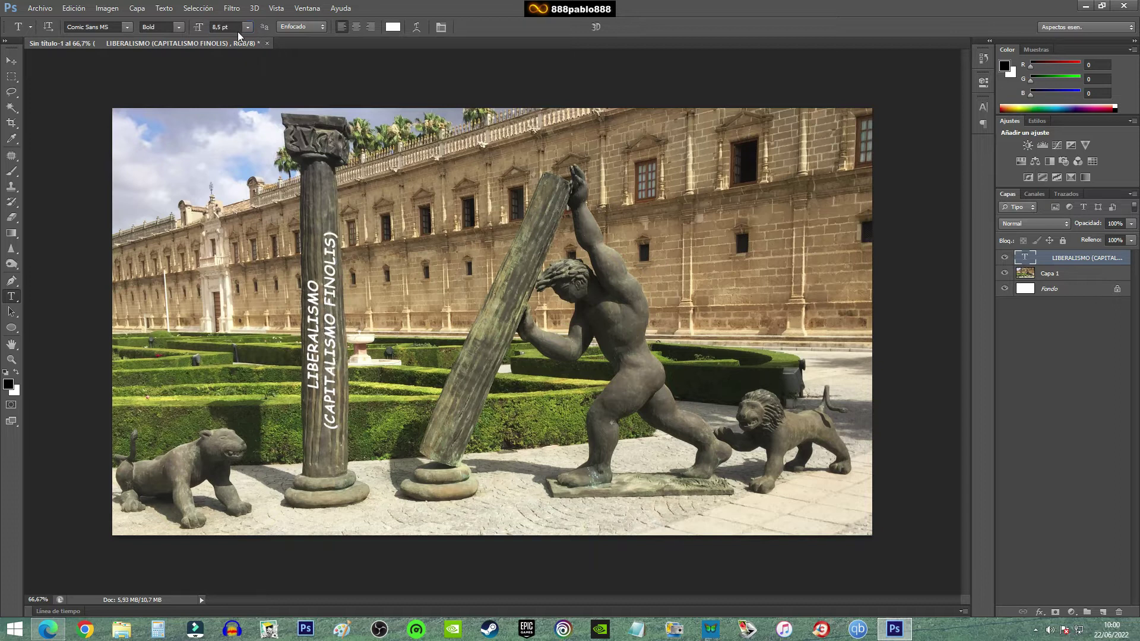
left_click(248, 26)
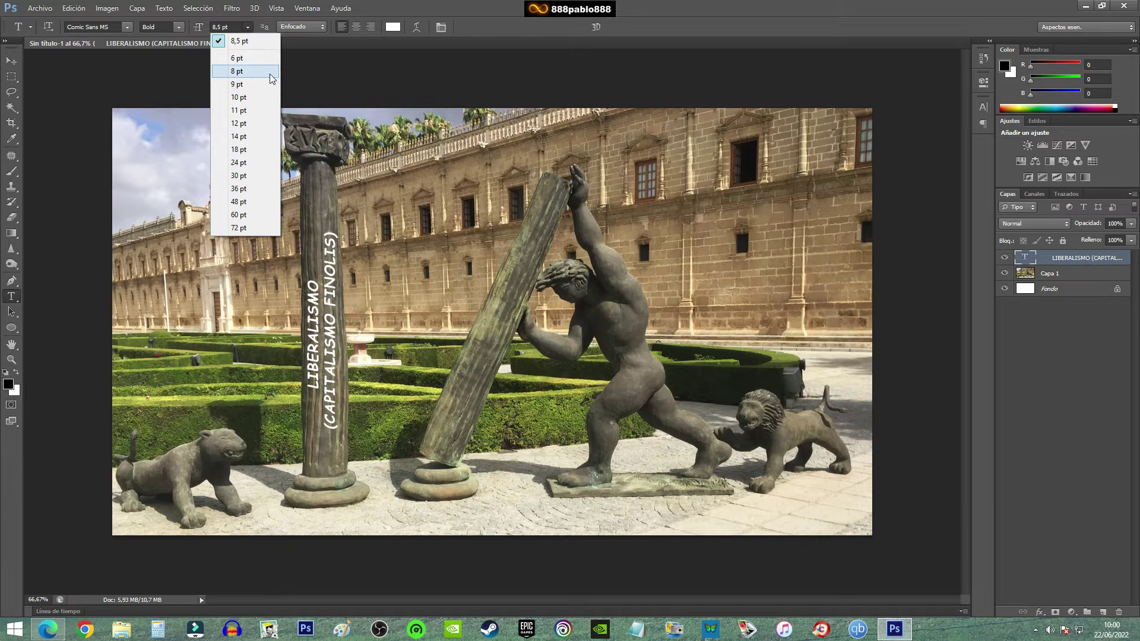
left_click(272, 21)
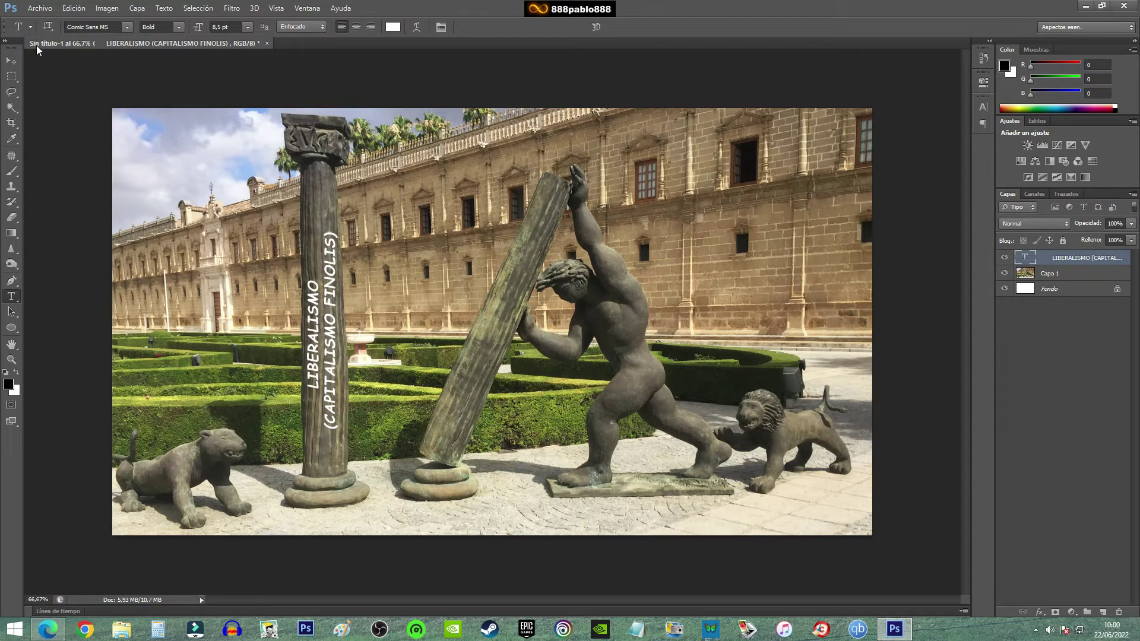
- Free-transform the vertical caption, tilting it to about -1.59° to match the column
left_click(74, 8)
mouse_move(89, 240)
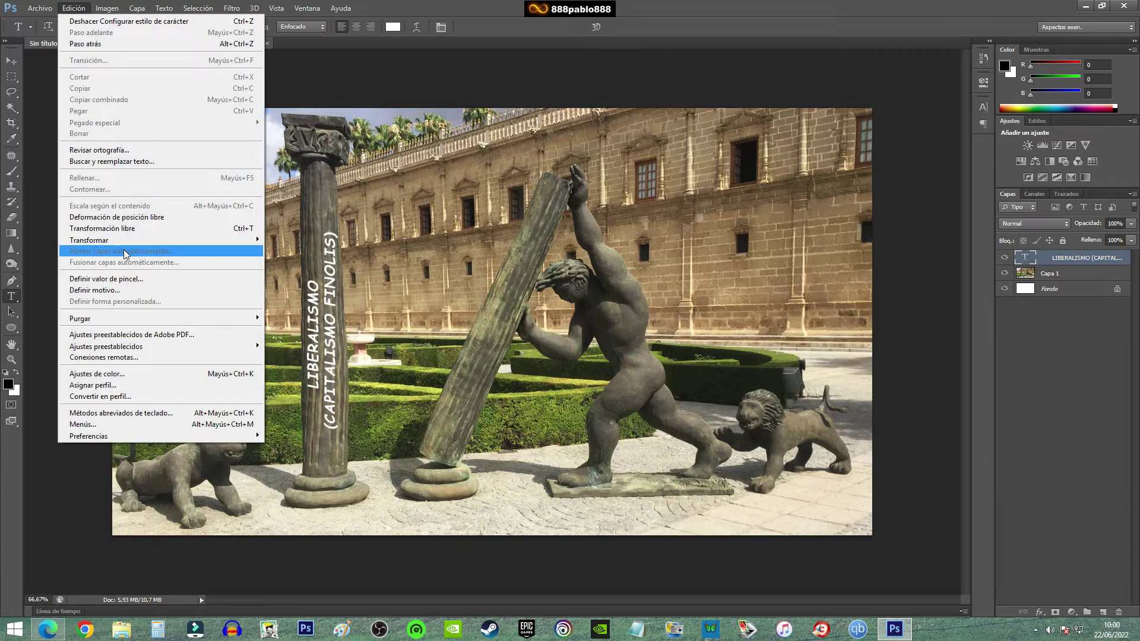
left_click(127, 229)
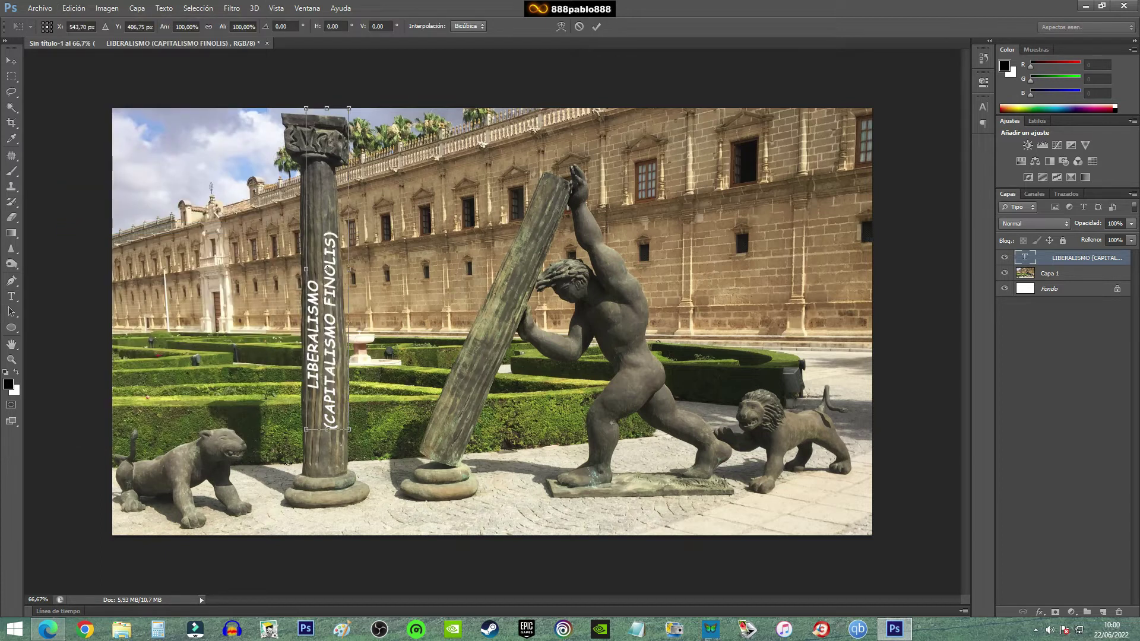
left_click_drag(294, 456, 296, 461)
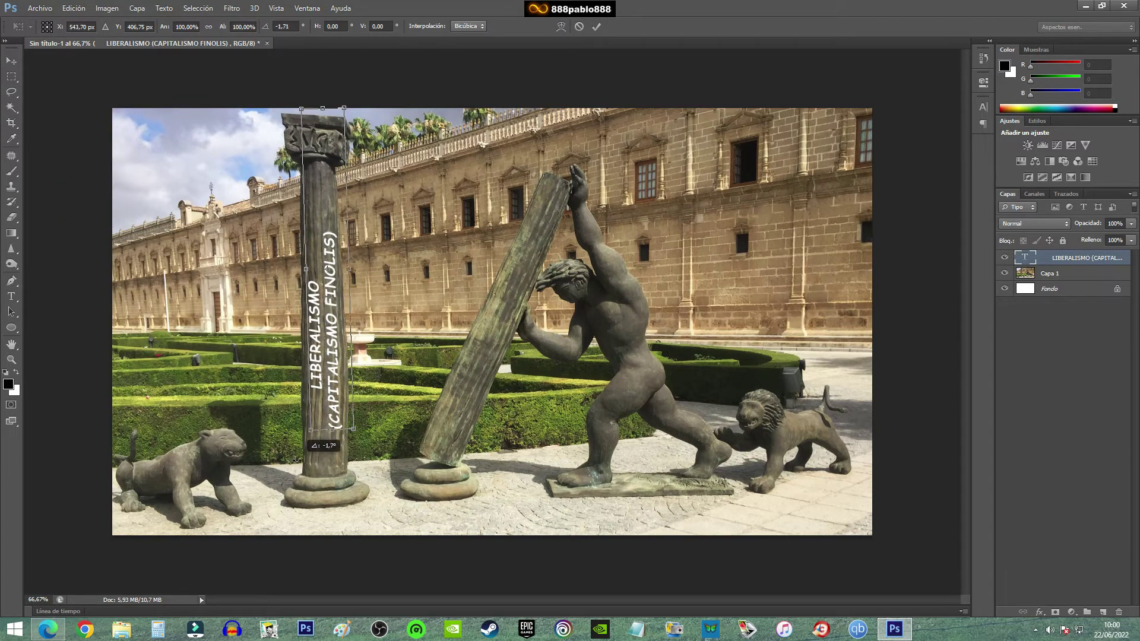
left_click(595, 26)
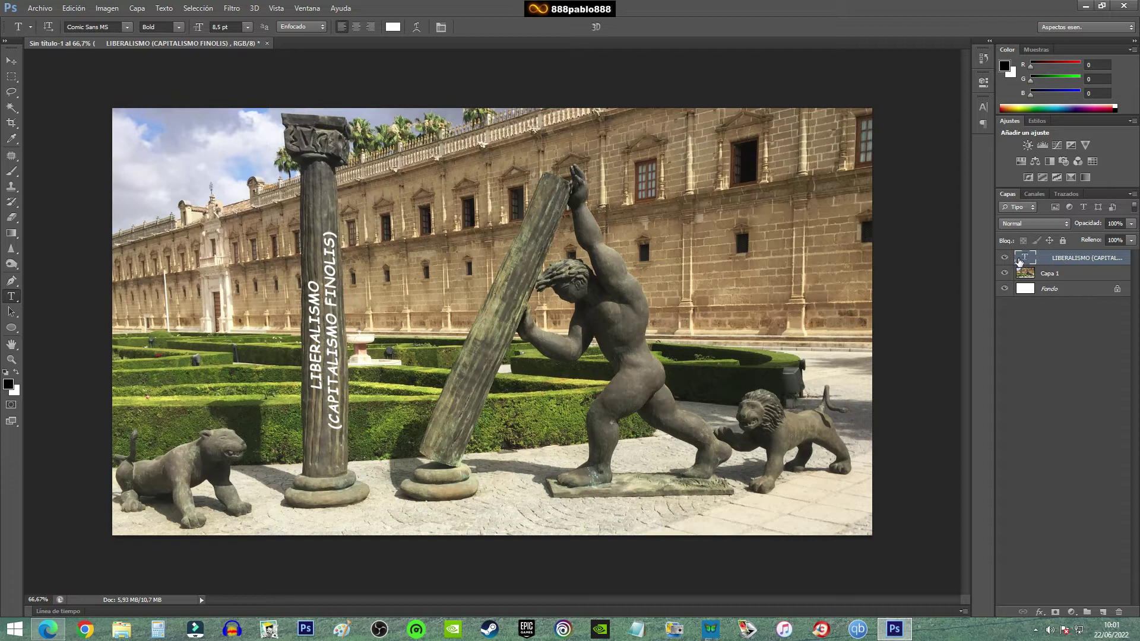
- Apply a Trazo stroke layer style to the caption, discarding the bevel and inner shadow trials
right_click(1066, 260)
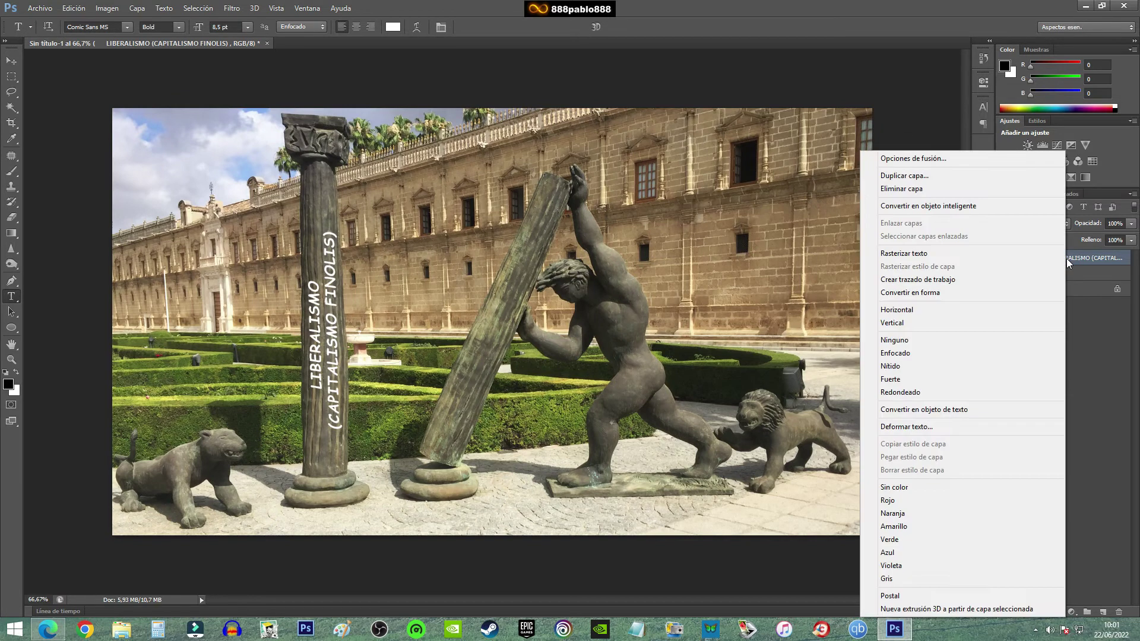
left_click(921, 158)
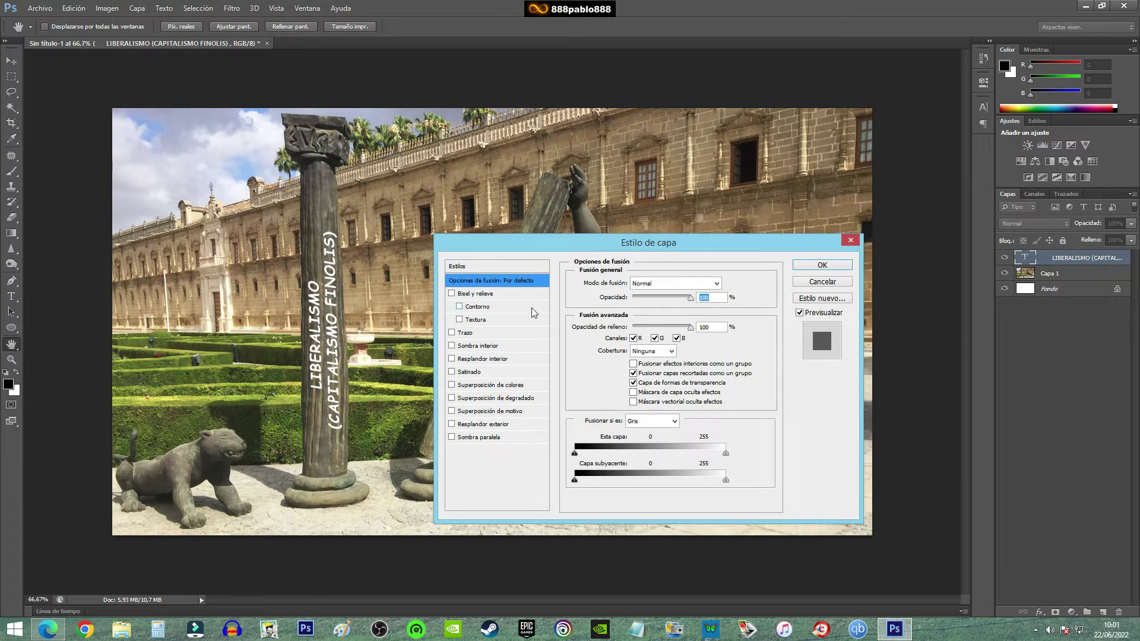
left_click(454, 294)
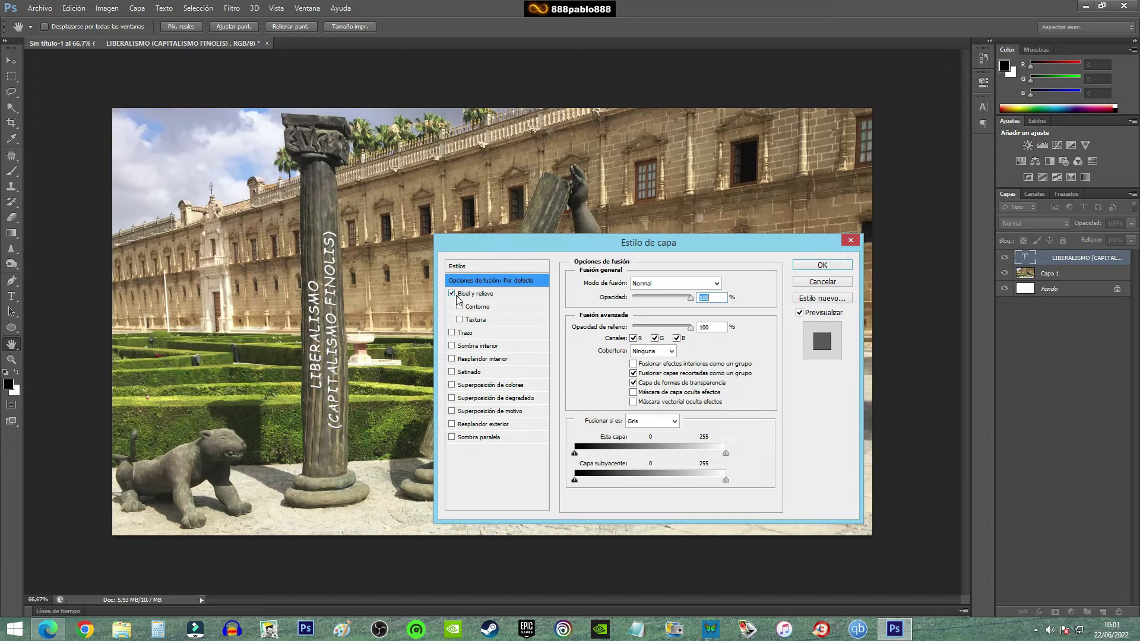
left_click(460, 307)
left_click(459, 320)
left_click(452, 293)
left_click(452, 333)
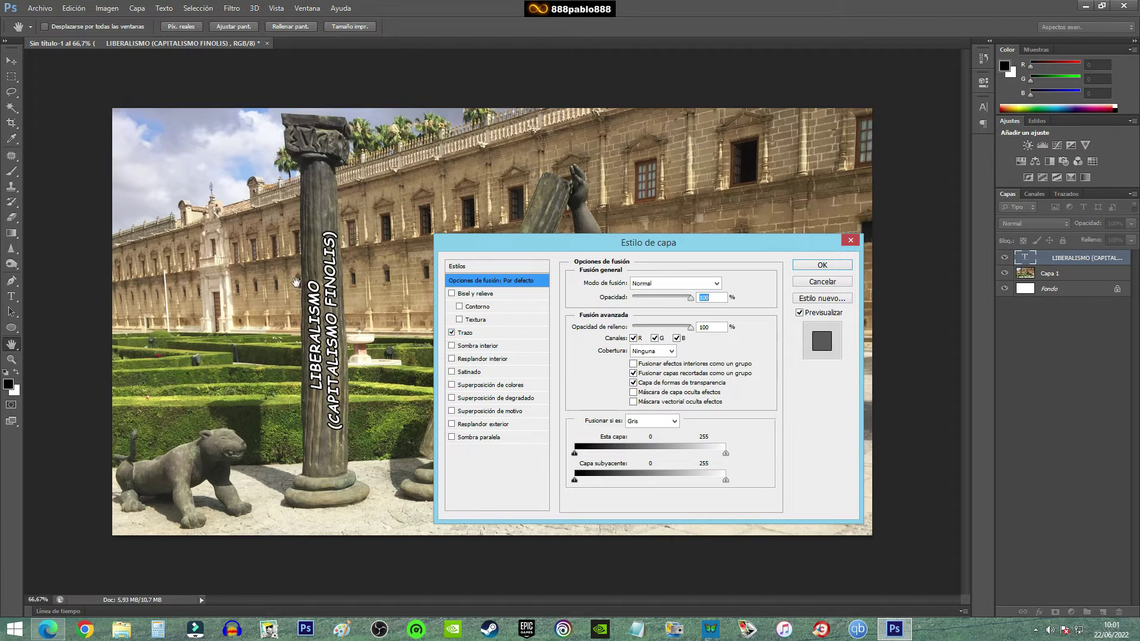
left_click(452, 346)
left_click(452, 346)
left_click(828, 268)
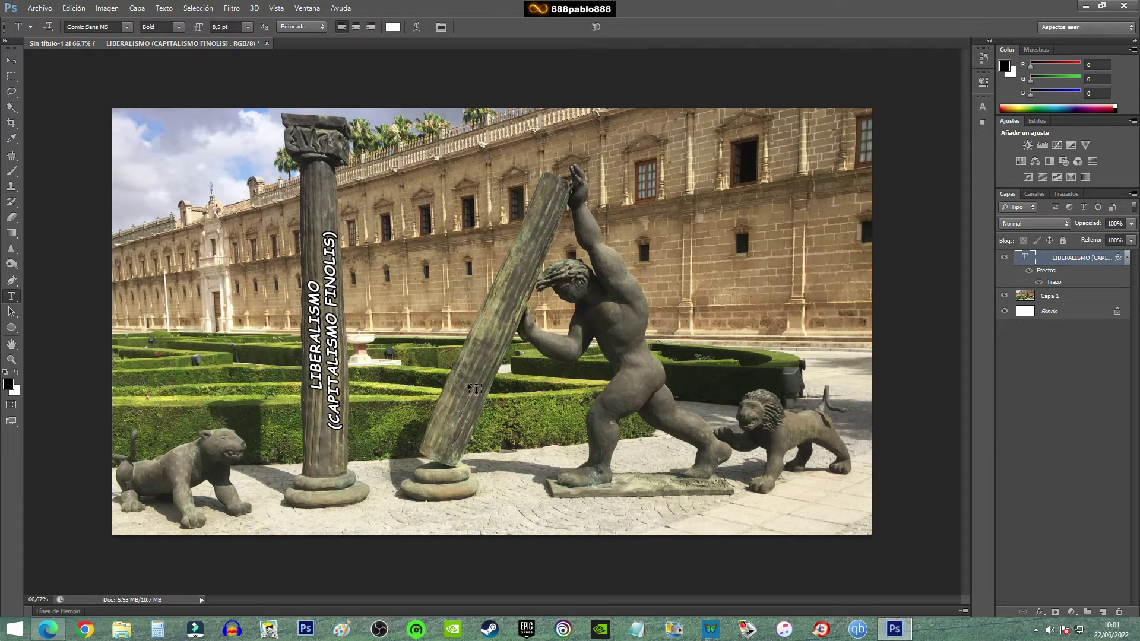
- Duplicate the caption layer and drag the copy onto the leaning column
right_click(1063, 258)
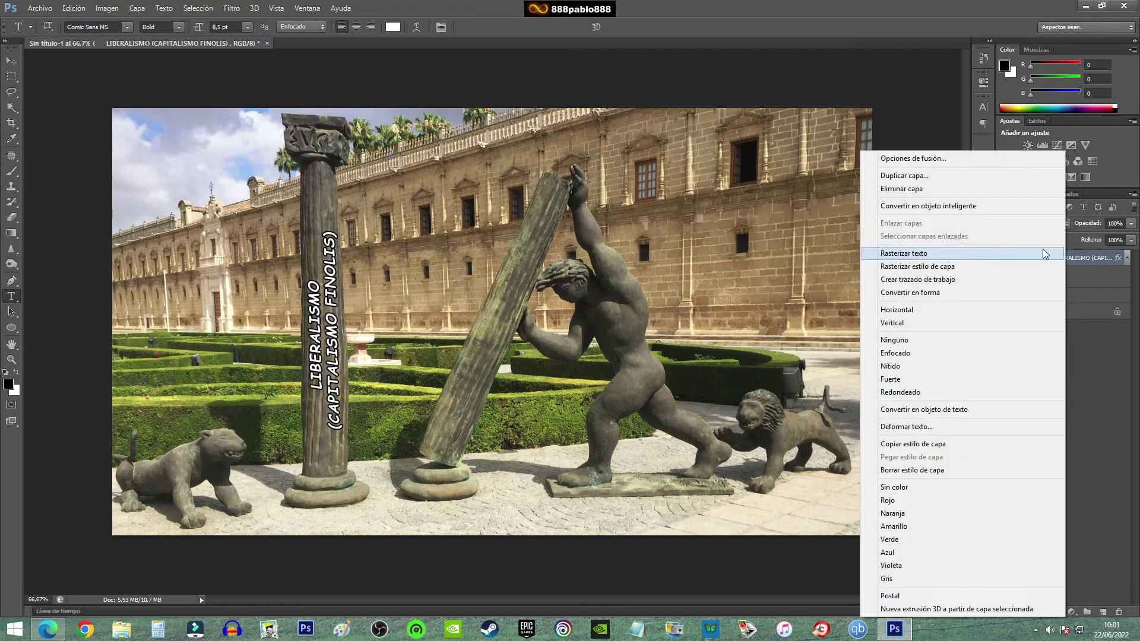
left_click(914, 176)
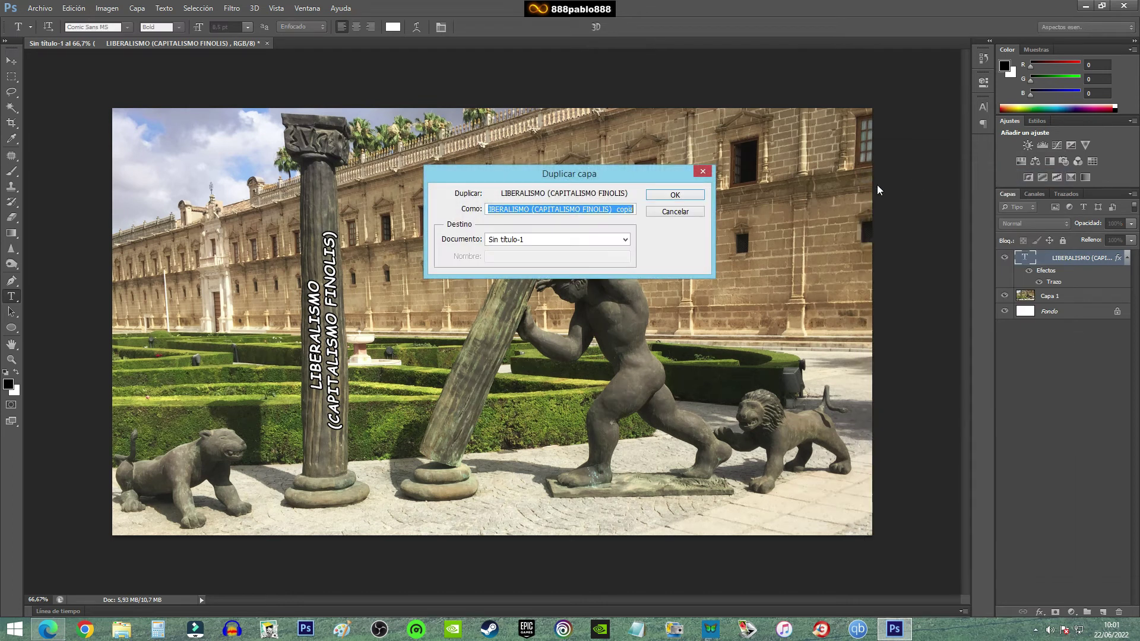
left_click(678, 198)
left_click(11, 60)
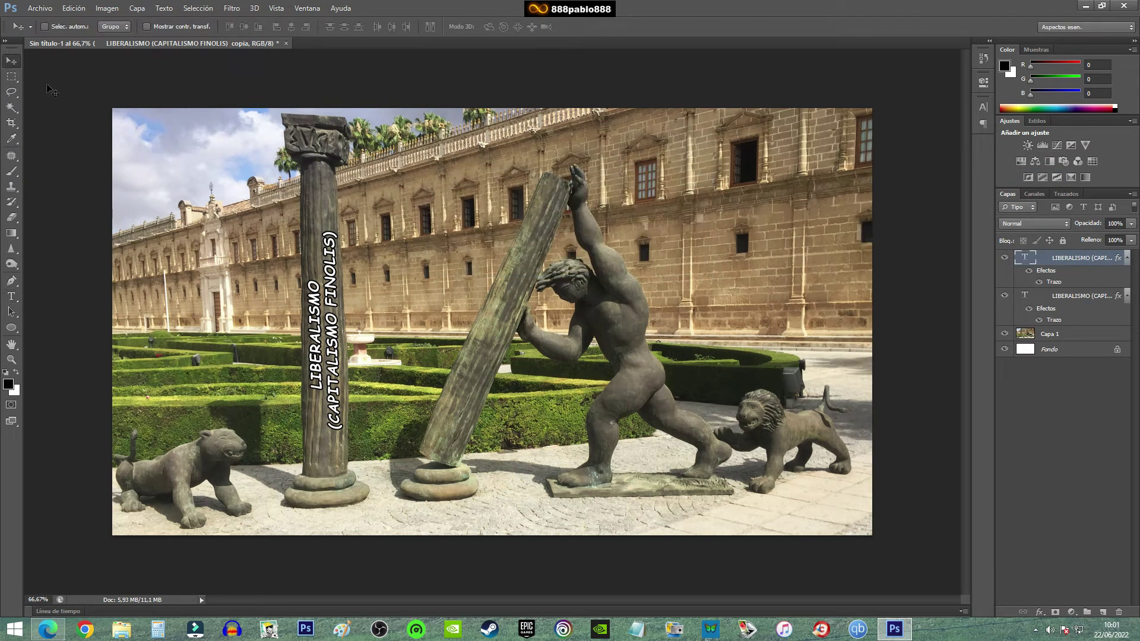
left_click_drag(332, 338, 574, 335)
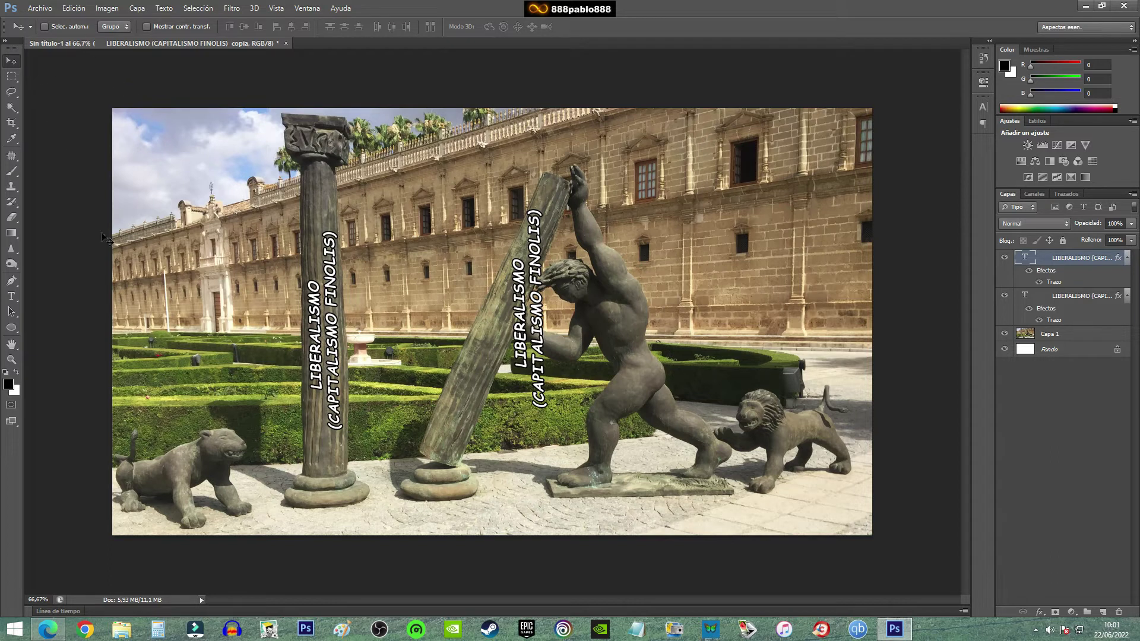
- Free-transform the copied caption to about 90°, lying horizontally above the statue's head
left_click(74, 8)
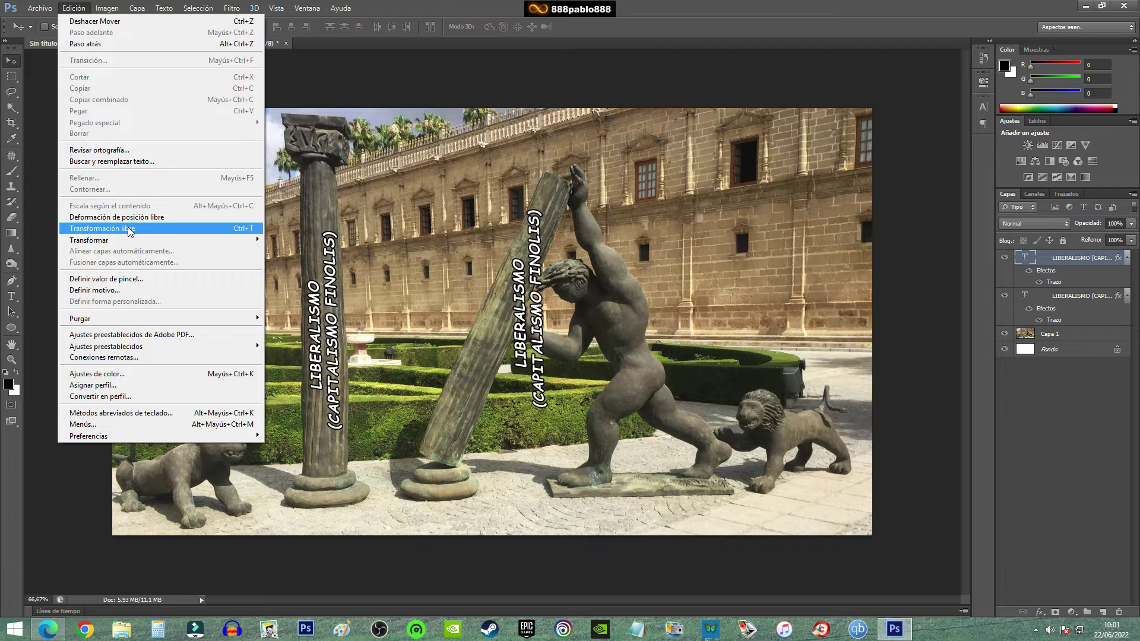
left_click(128, 228)
left_click_drag(637, 168, 680, 224)
left_click_drag(578, 172, 569, 203)
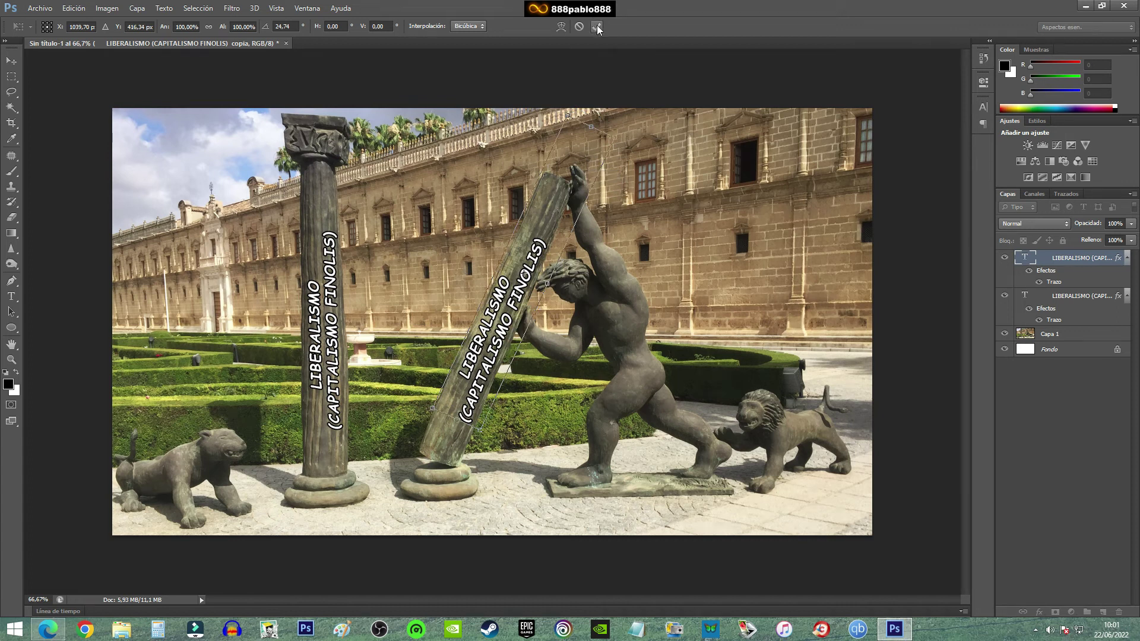
left_click_drag(659, 133, 645, 205)
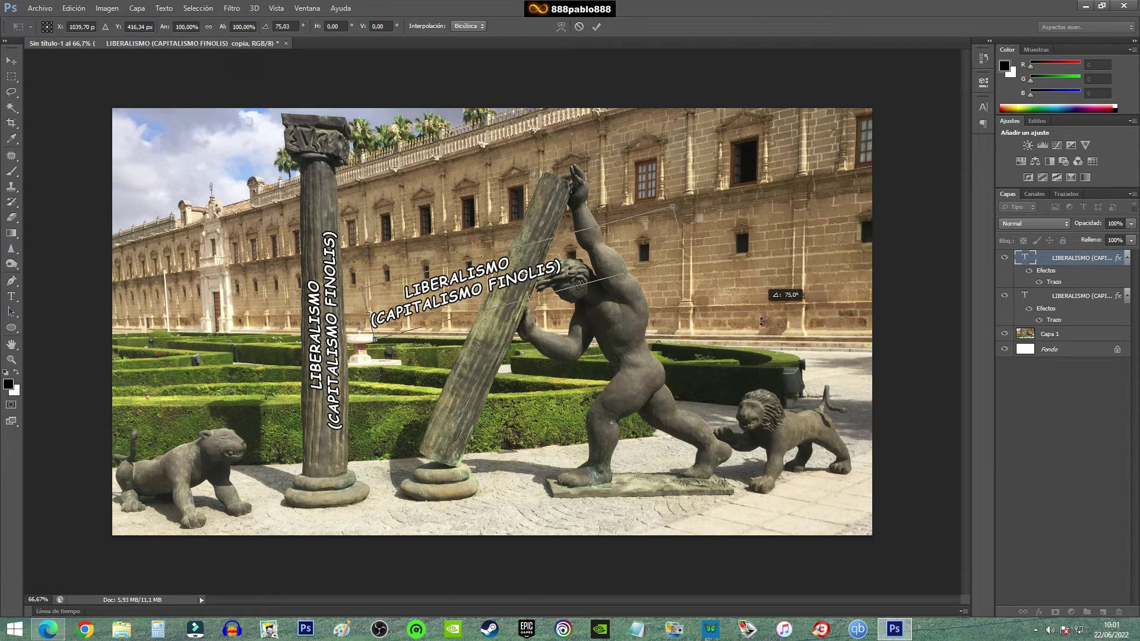
left_click_drag(707, 256, 708, 261)
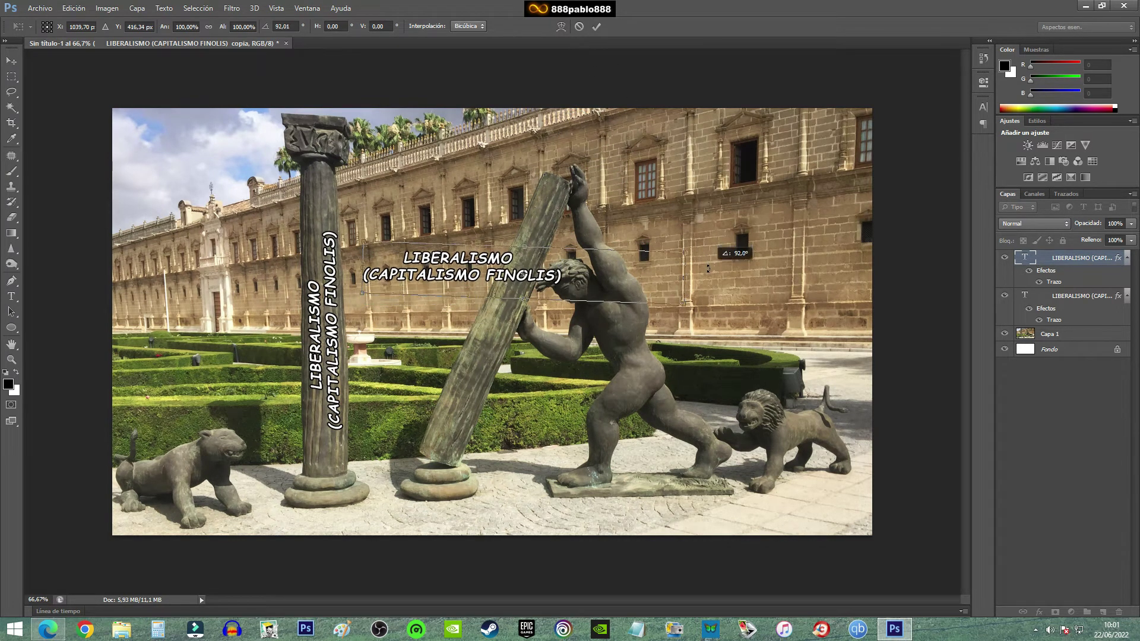
left_click(596, 26)
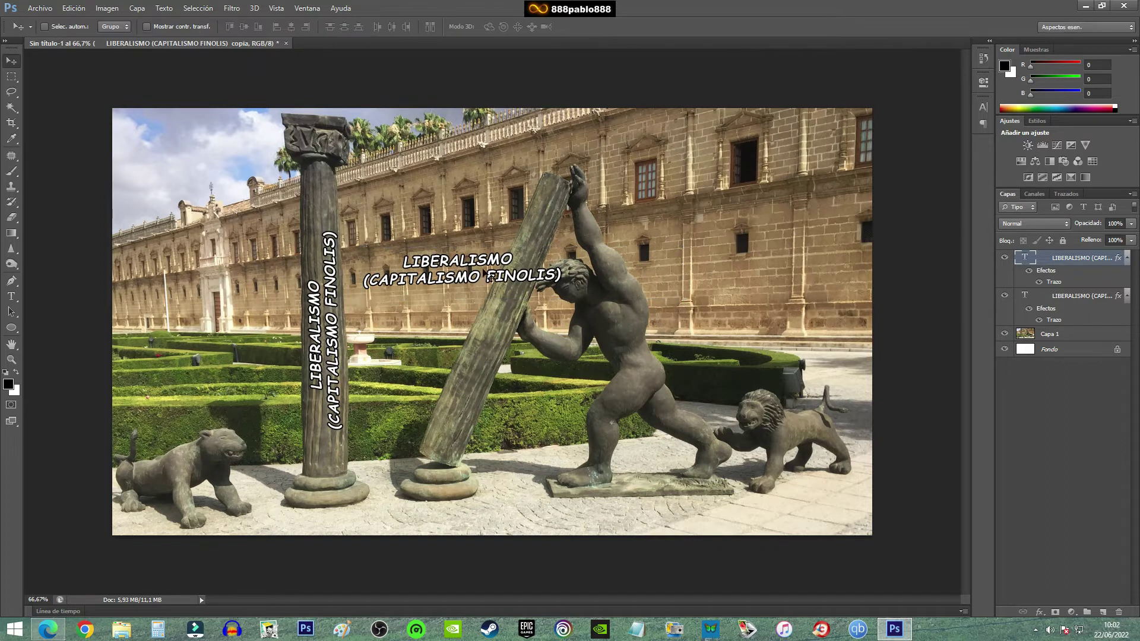
left_click(11, 296)
- Replace the copied label's text with SERVICIOS PÚBLICOS
left_click_drag(563, 276, 363, 283)
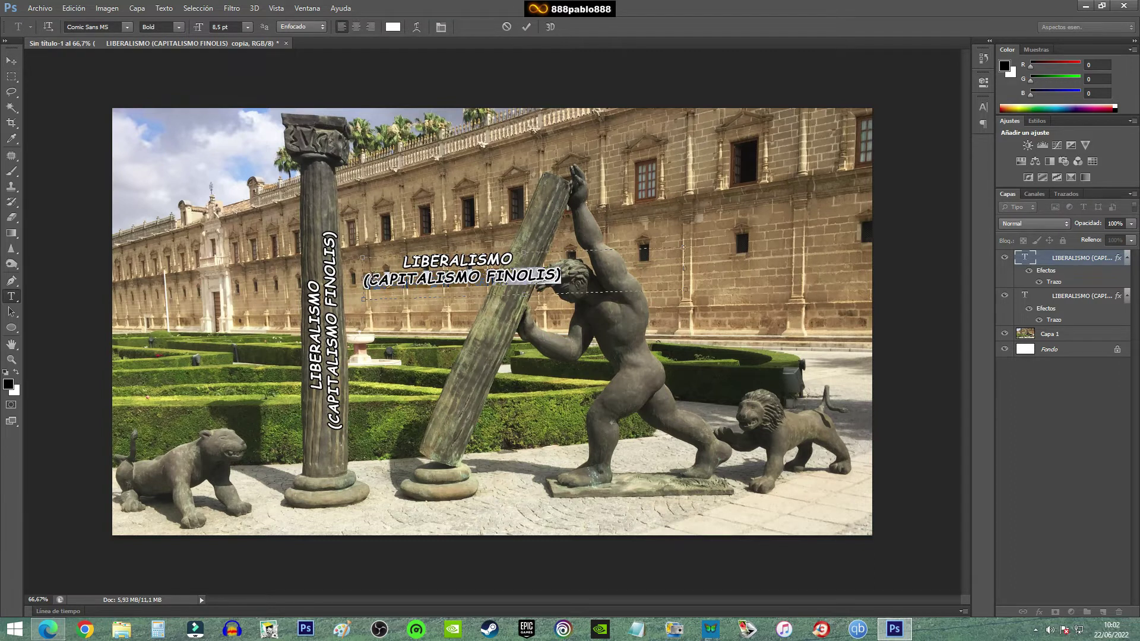
key("BackSpace")
key("BackSpace")
key("BackSpace")
key("BackSpace")
key("BackSpace")
key("BackSpace")
key("BackSpace")
key("BackSpace")
key("BackSpace")
key("BackSpace")
type("SERVICIO")
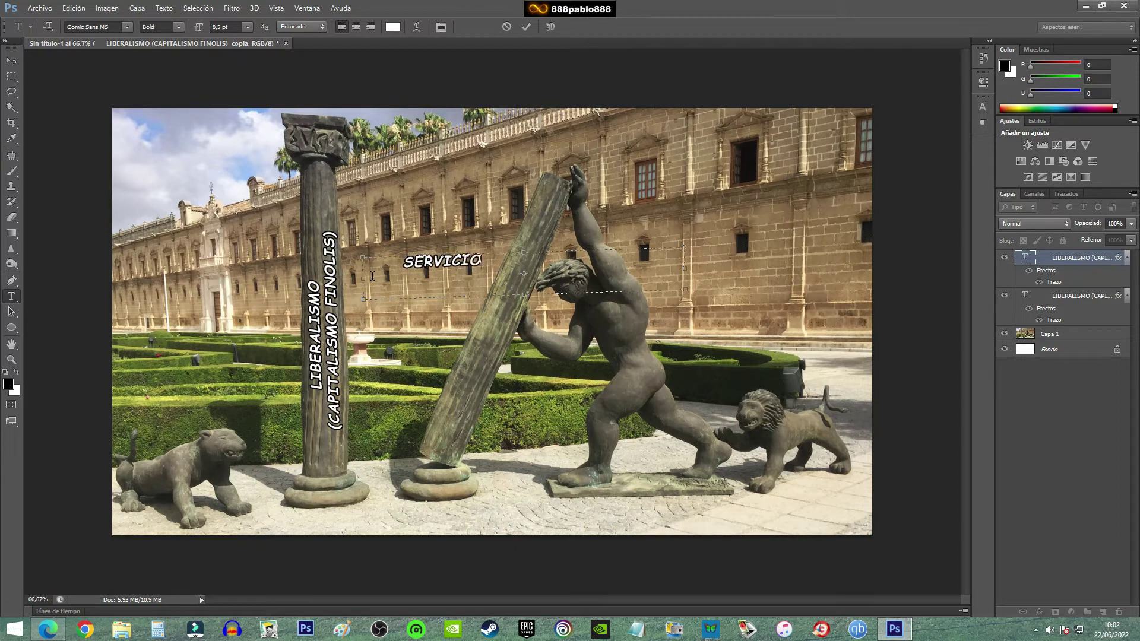
type("S PÚBLICOS")
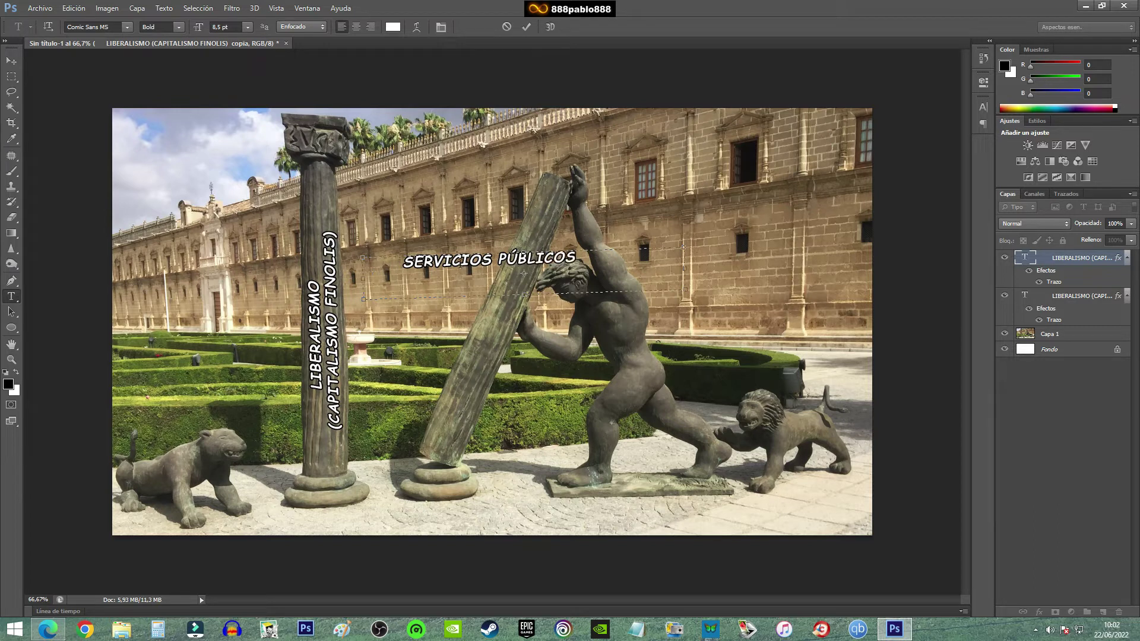
left_click(526, 28)
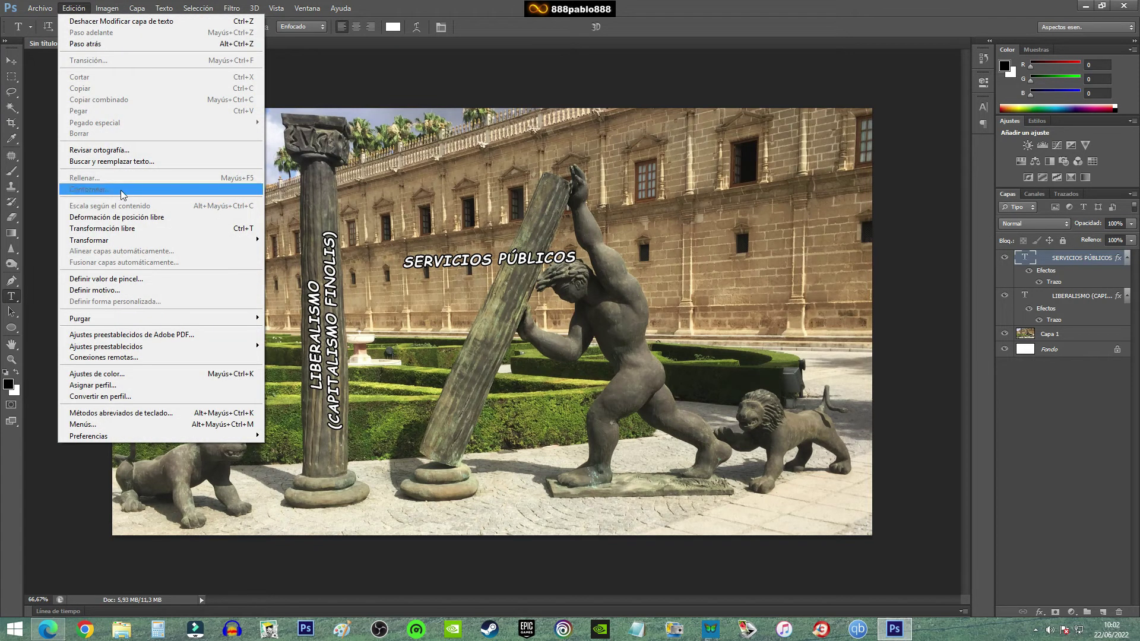
- Rotate the SERVICIOS PÚBLICOS label to about -64.7° and move it onto the tilted column
left_click(122, 229)
left_click_drag(355, 254, 398, 449)
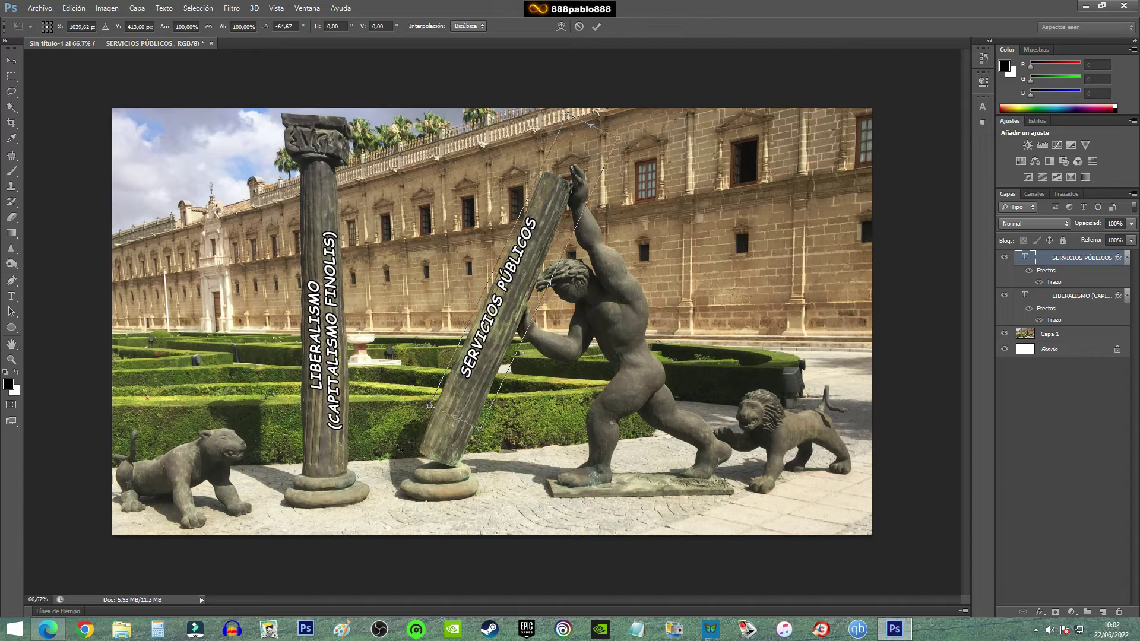
left_click_drag(492, 387, 493, 411)
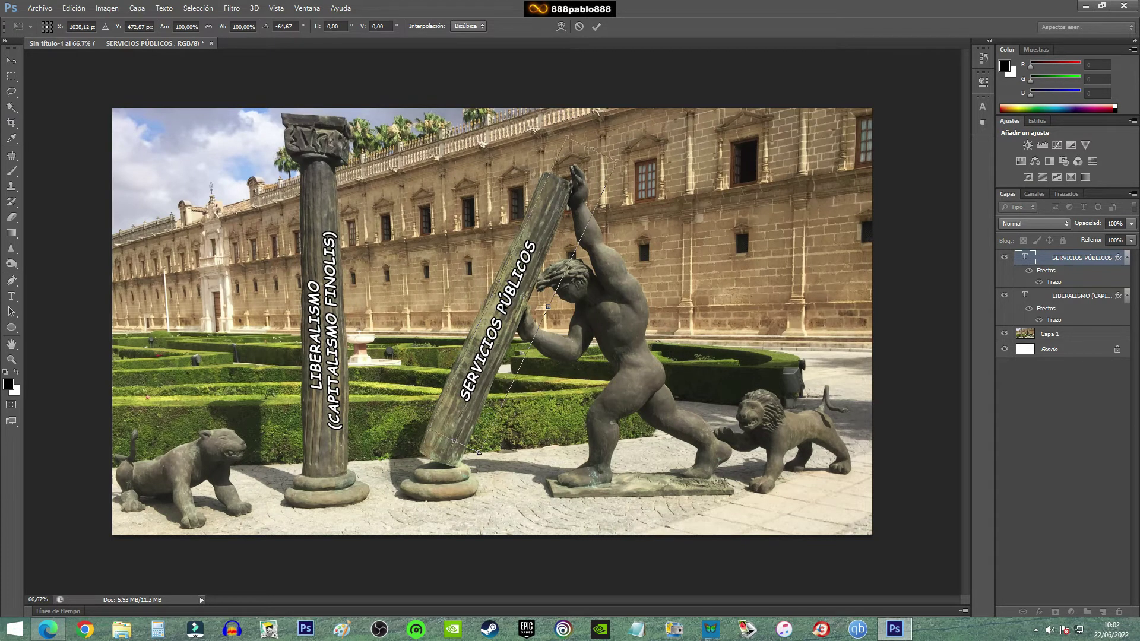
left_click(596, 26)
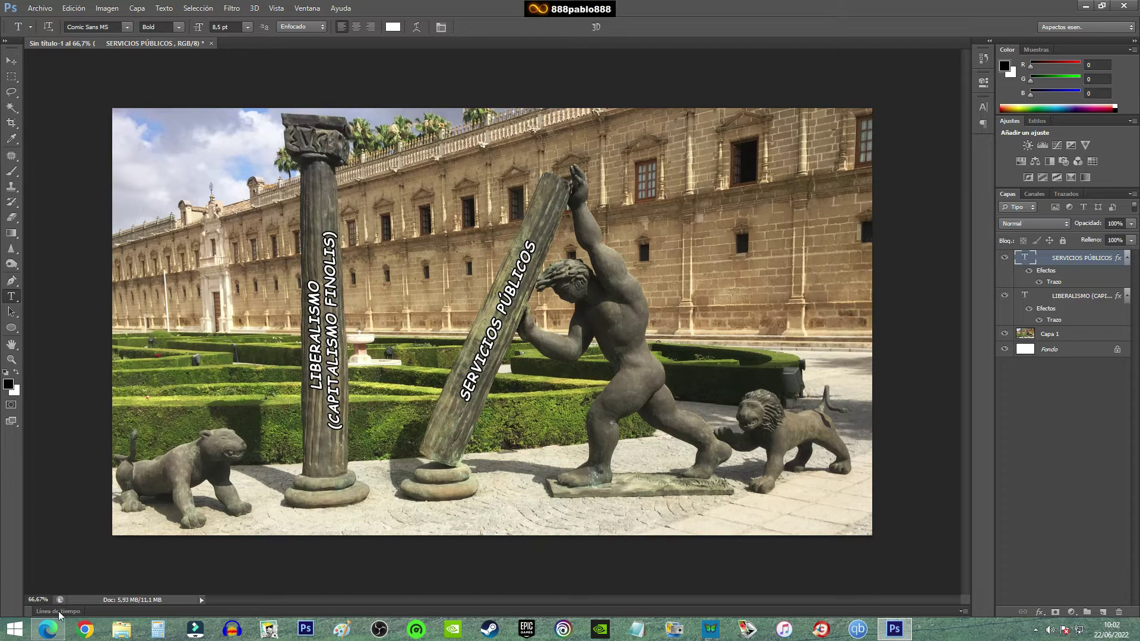
- Search Bing Images for 'bocadillo comic png' in a new Edge tab and copy a speech-bubble image
mouse_move(48, 629)
left_click(57, 632)
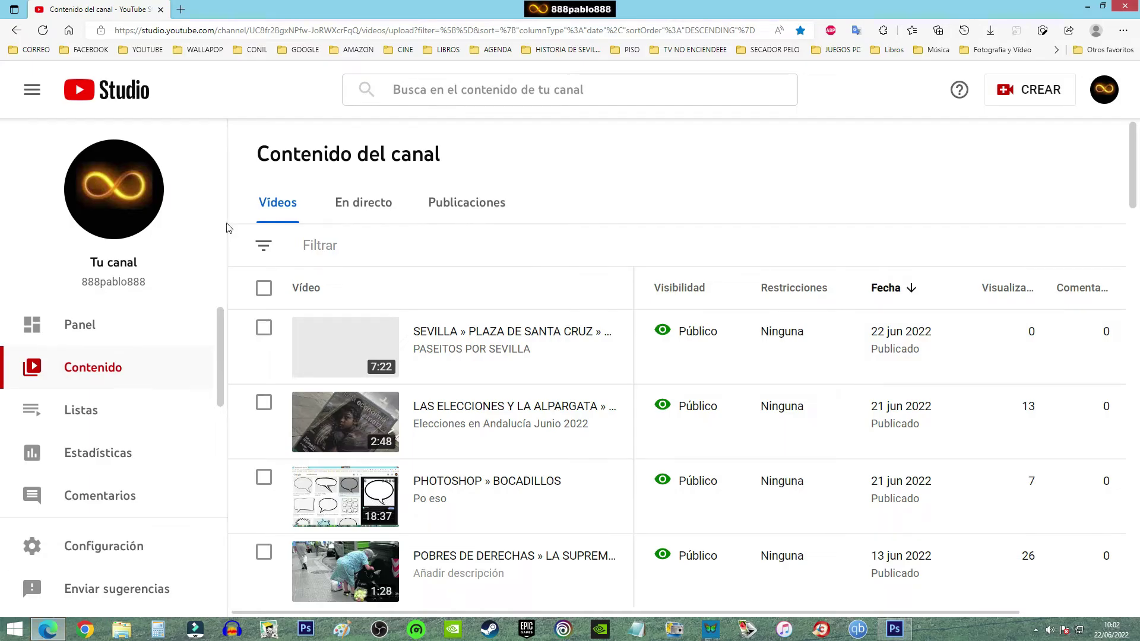
left_click(180, 9)
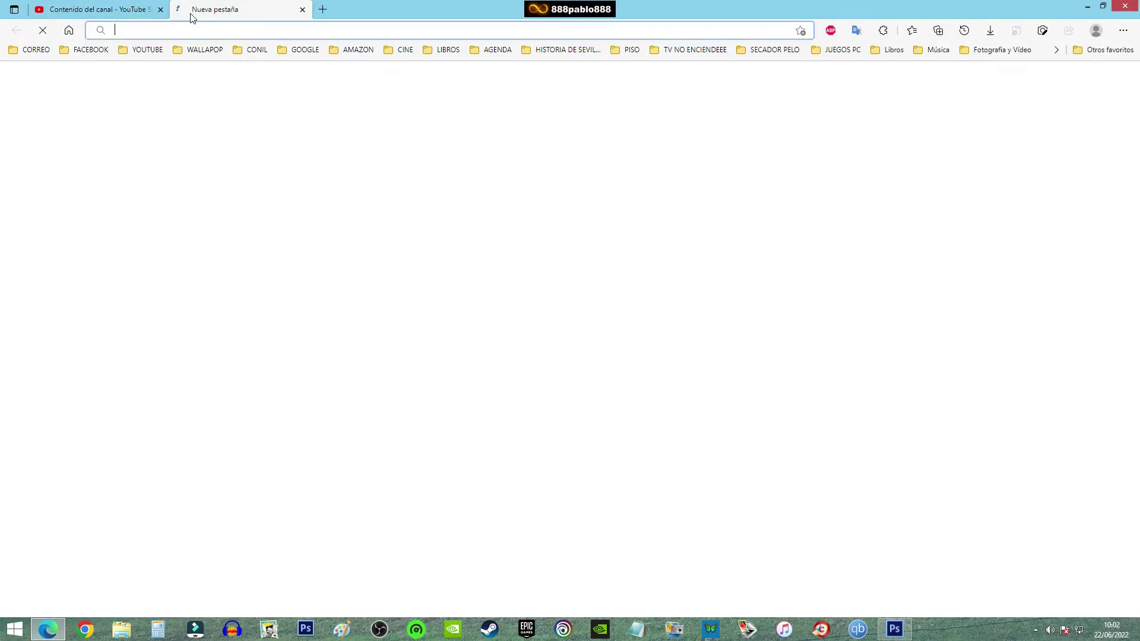
left_click(169, 31)
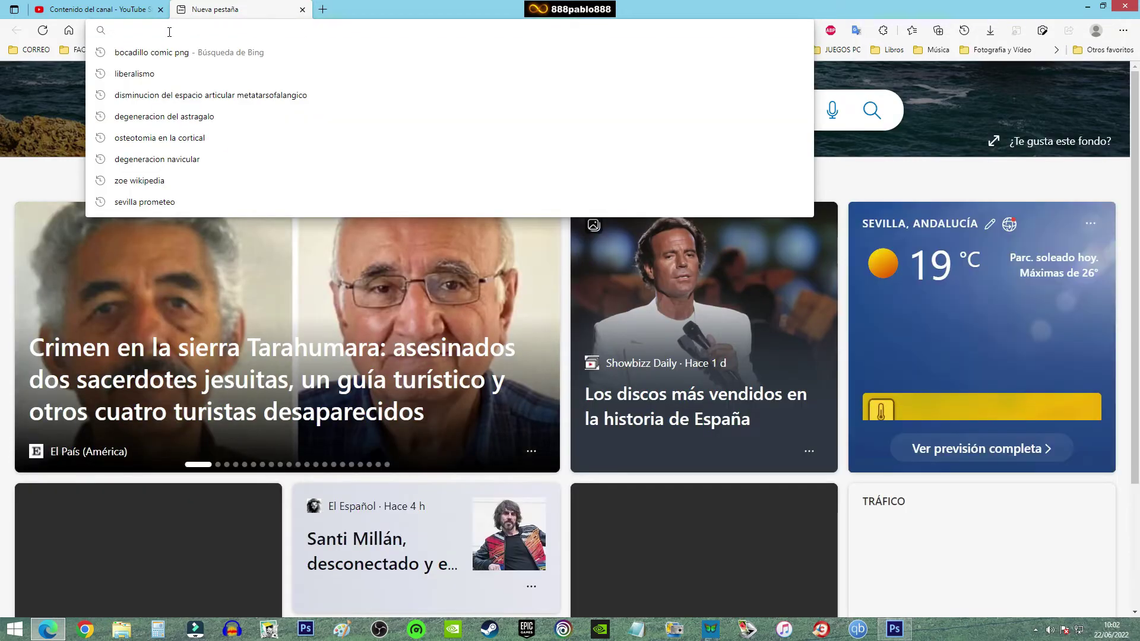
left_click(167, 60)
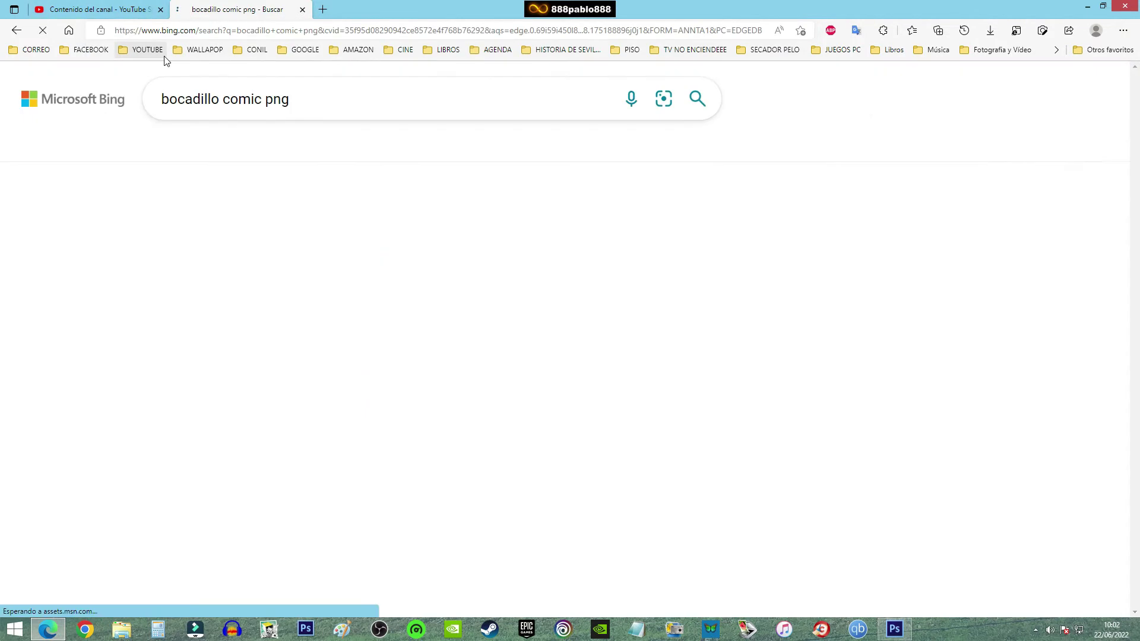
scroll(466, 203, "down", 6)
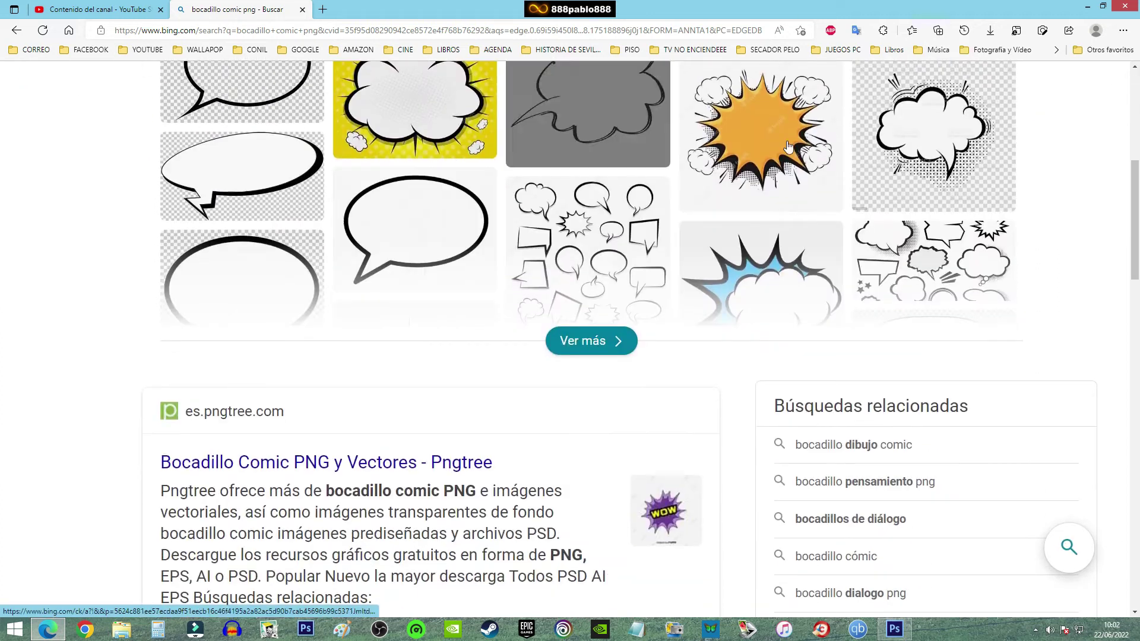
left_click(406, 234)
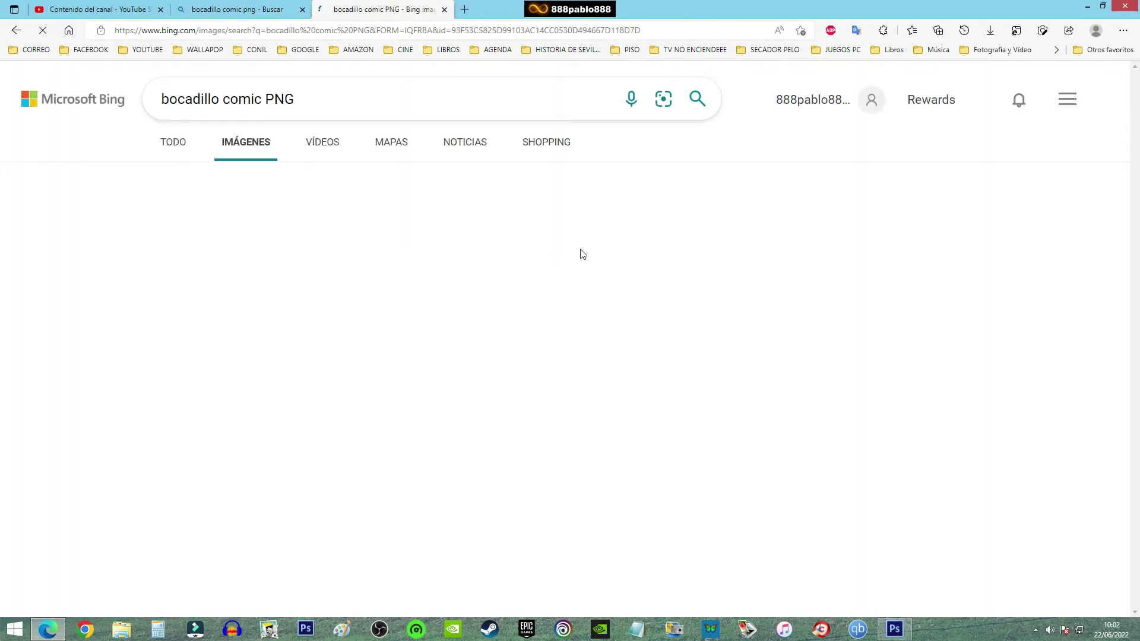
right_click(412, 280)
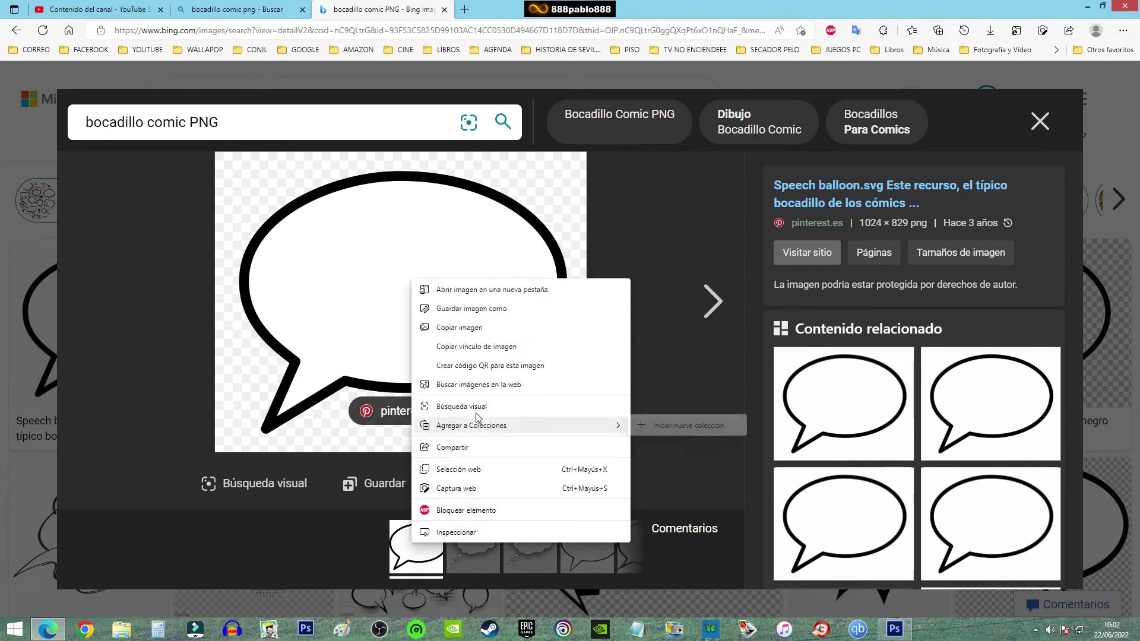
left_click(463, 328)
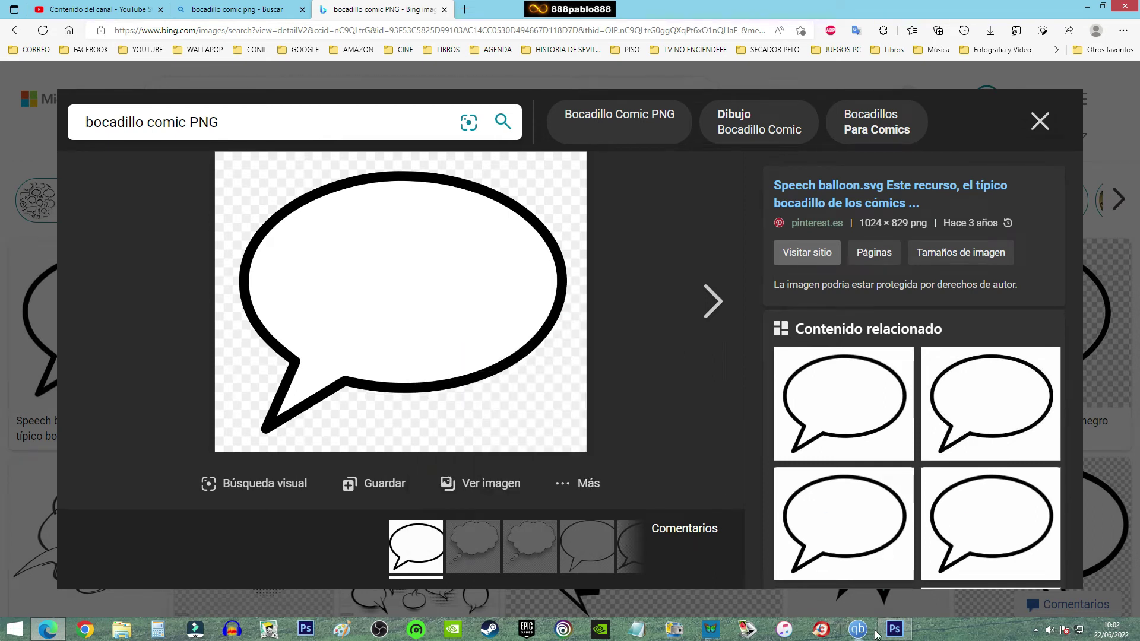
left_click(894, 629)
- Paste the speech bubble as a new layer and delete its black background with the Magic Wand
left_click(74, 8)
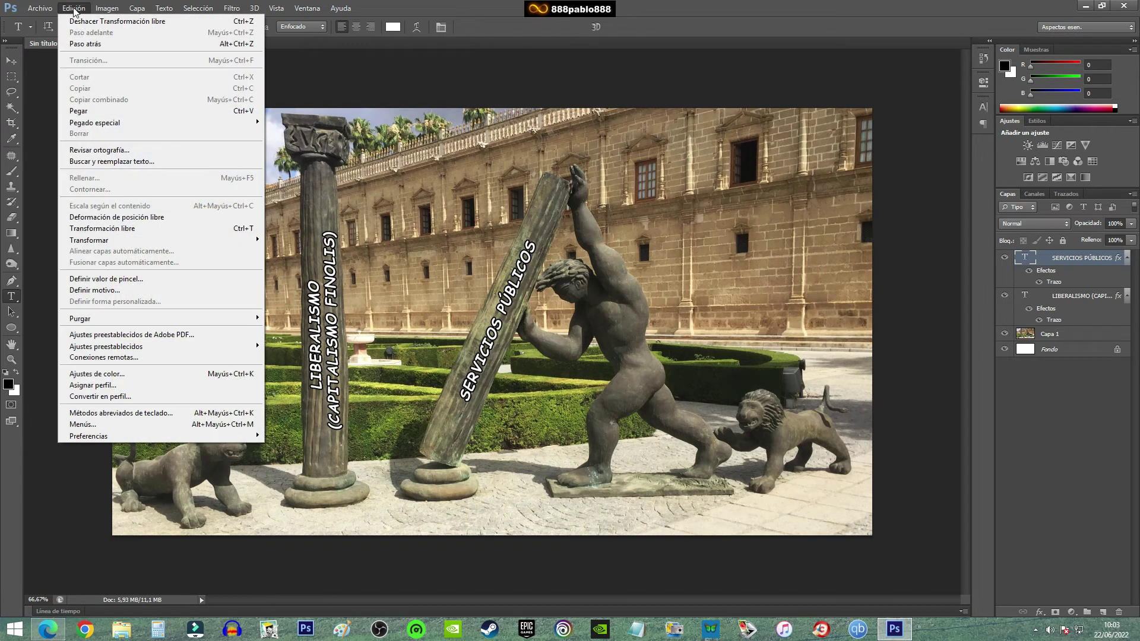
left_click(98, 109)
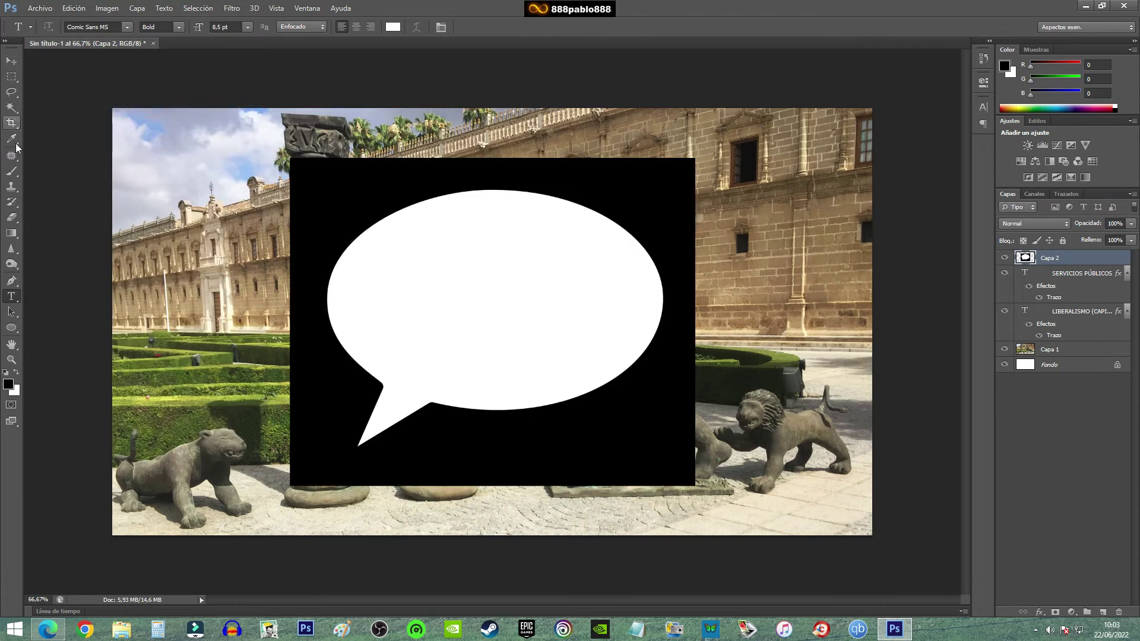
left_click(11, 108)
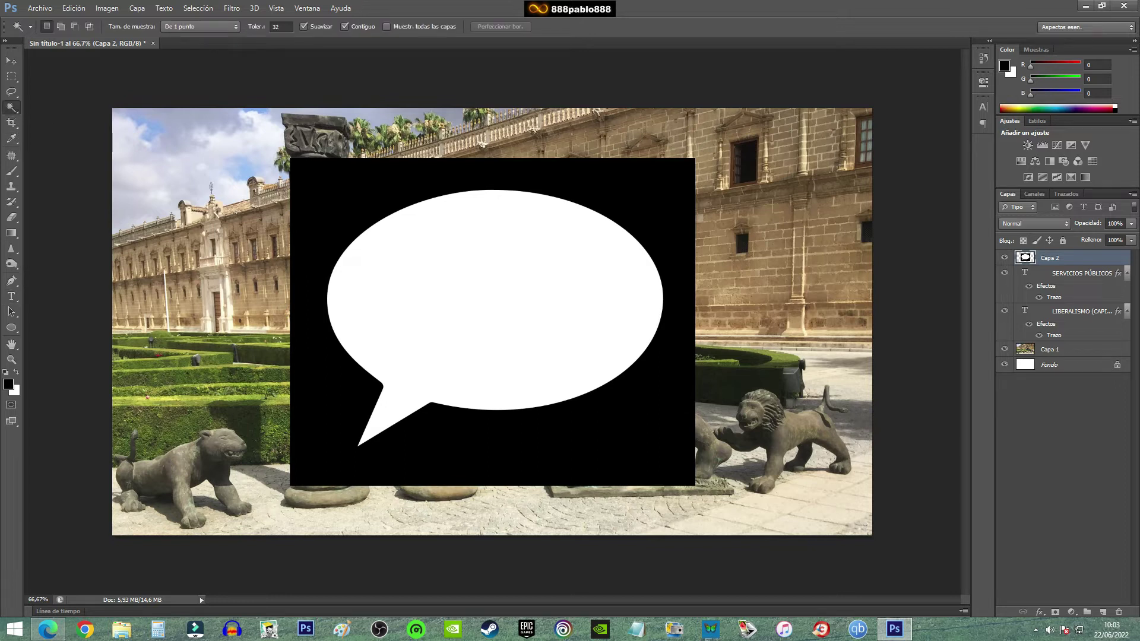
left_click(320, 194)
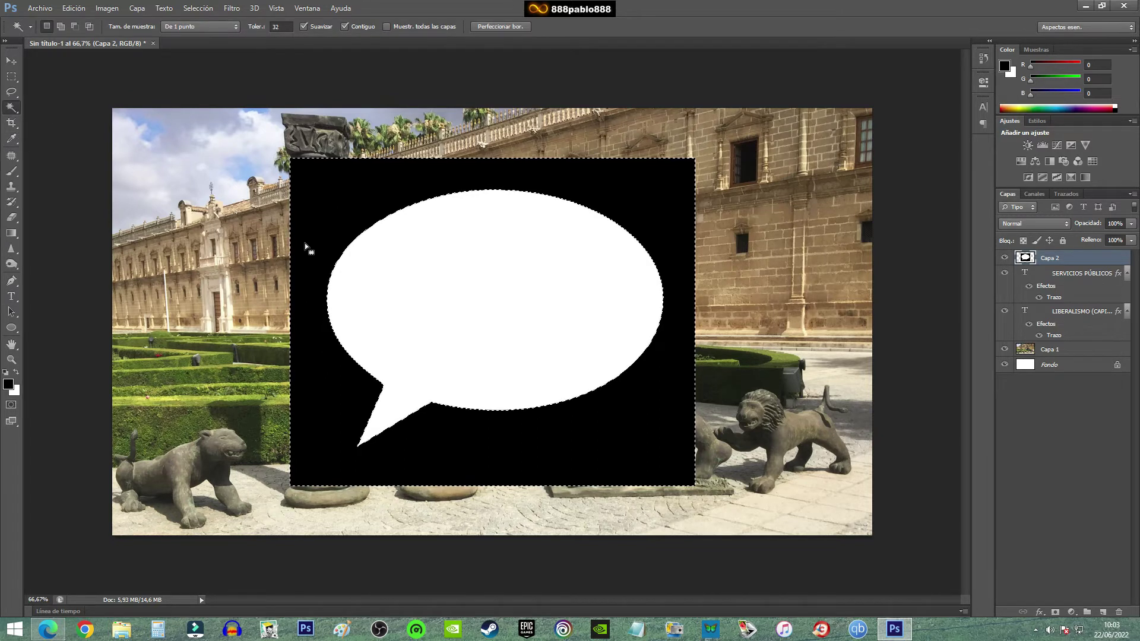
key("Delete")
left_click(530, 134)
key("ctrl+d")
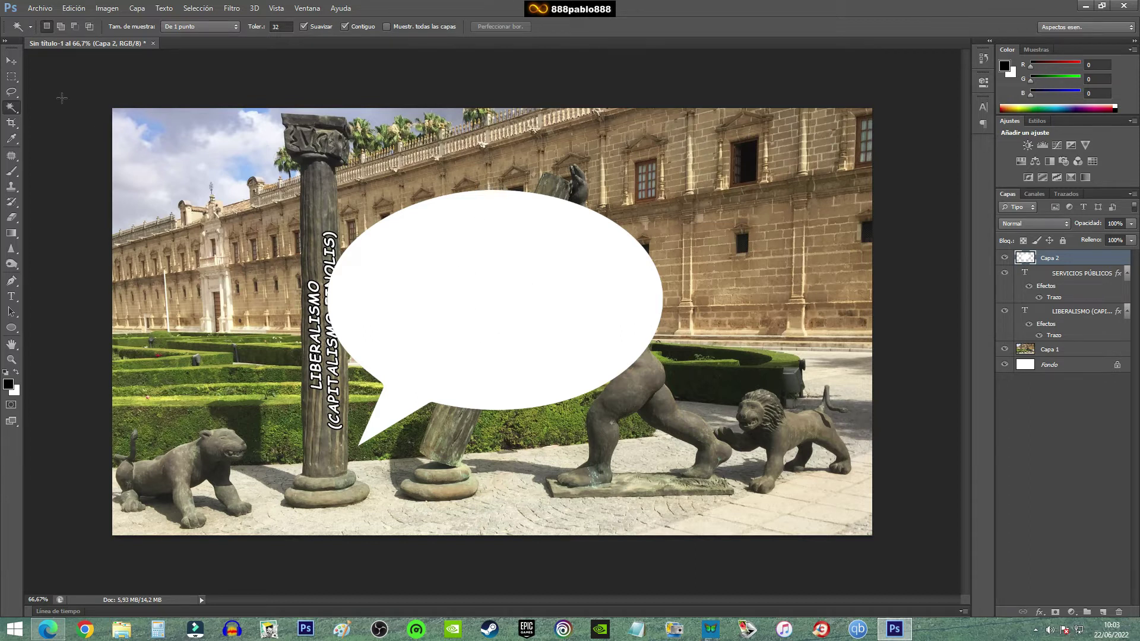
- Shift the Capa 2 speech bubble upward and slightly left over the statue's upper body
left_click(12, 62)
mouse_move(448, 302)
left_mouse_down()
mouse_move(592, 253)
mouse_move(523, 279)
left_mouse_up()
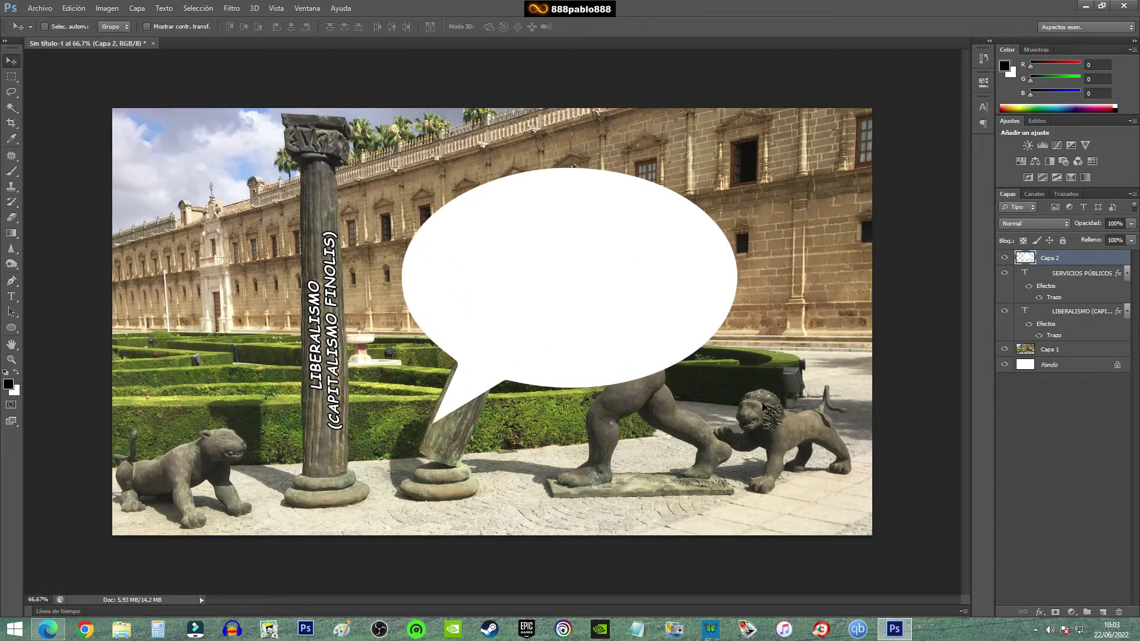
left_click_drag(582, 276, 550, 270)
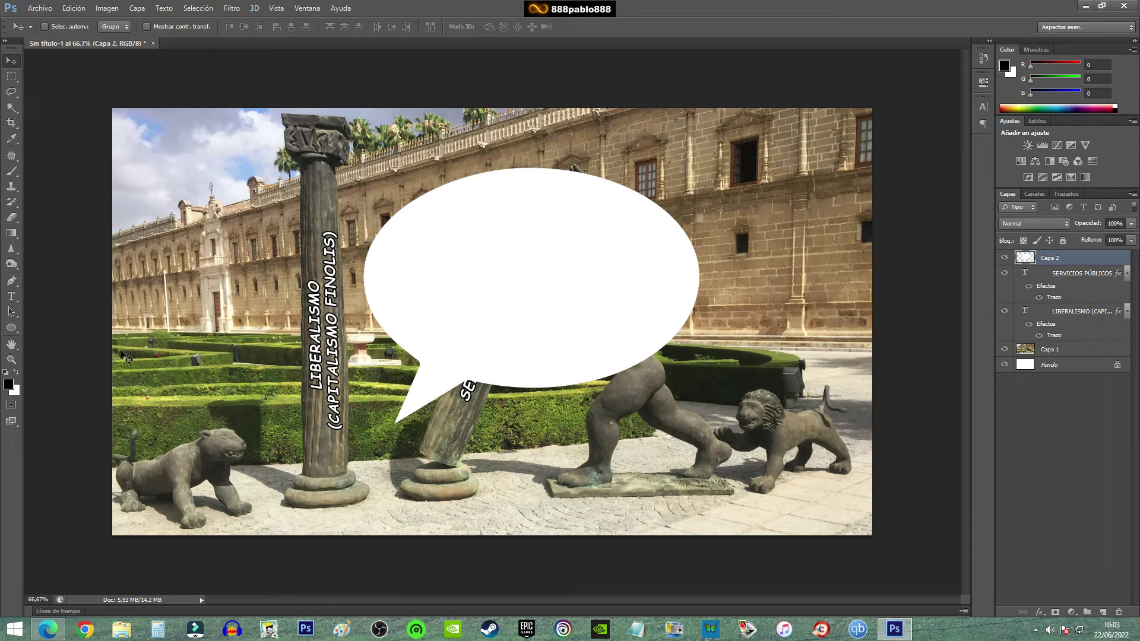
- Type the black two-line text 'NO INSISTAS CHIQUILLO / QUE NO HAY MANERA' in the bubble
left_click(12, 299)
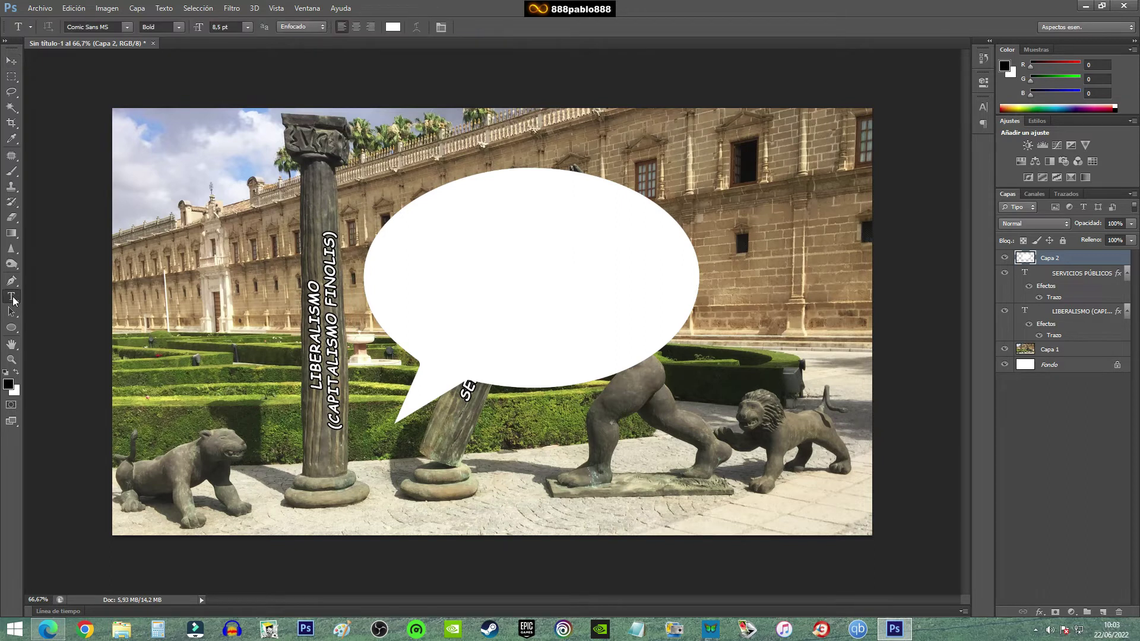
left_click_drag(384, 229, 830, 357)
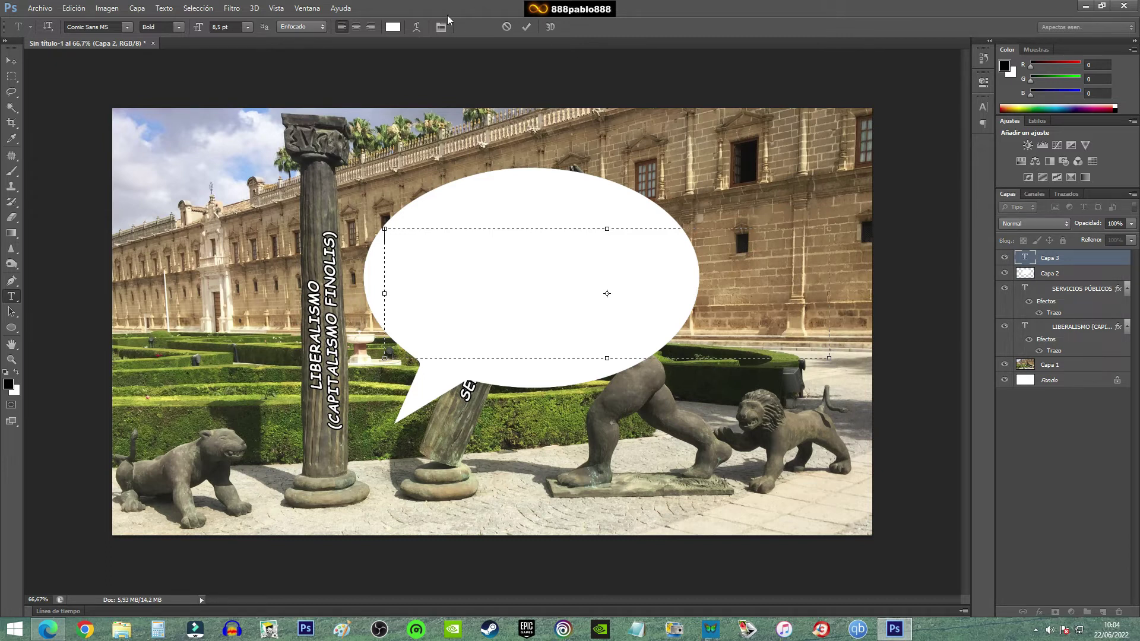
left_click(392, 26)
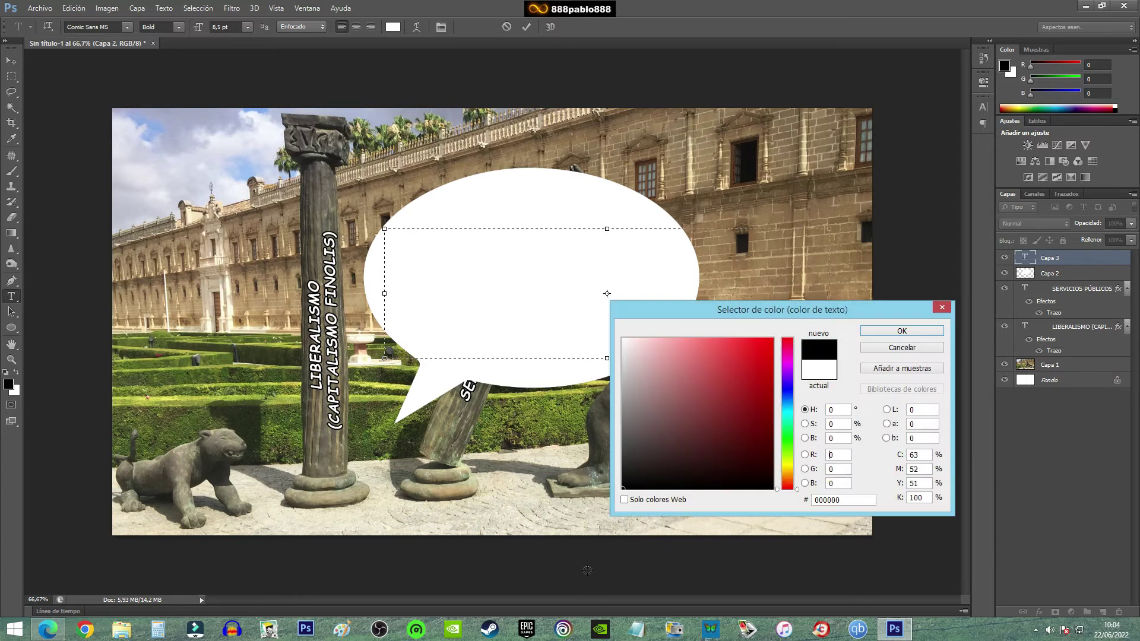
left_click(902, 331)
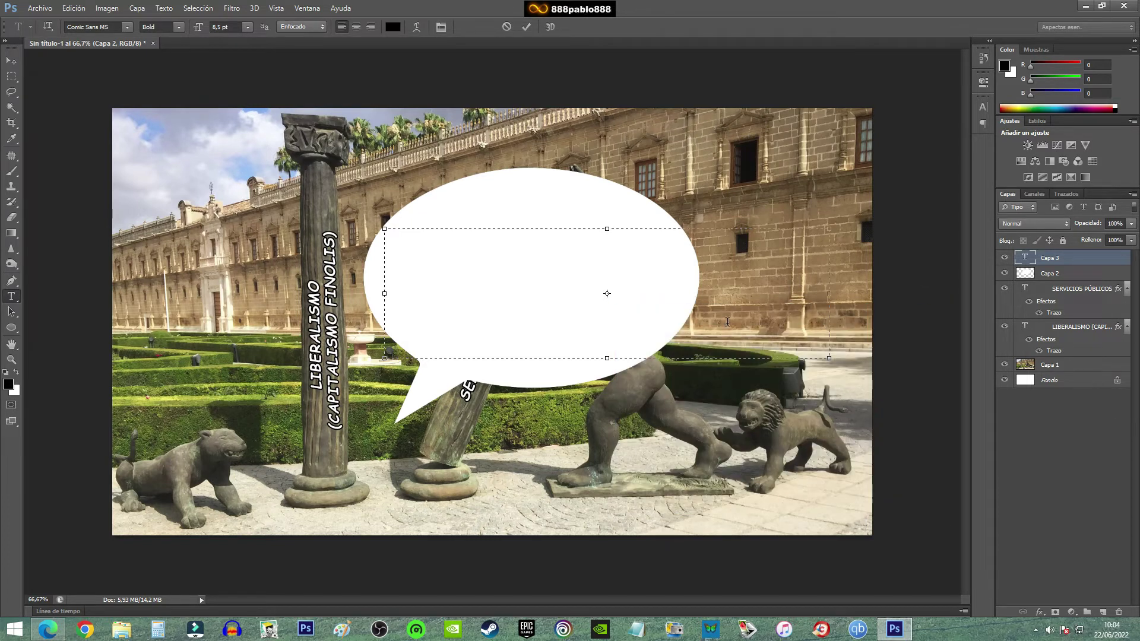
type("NO SE")
type("AS ")
type("PESA")
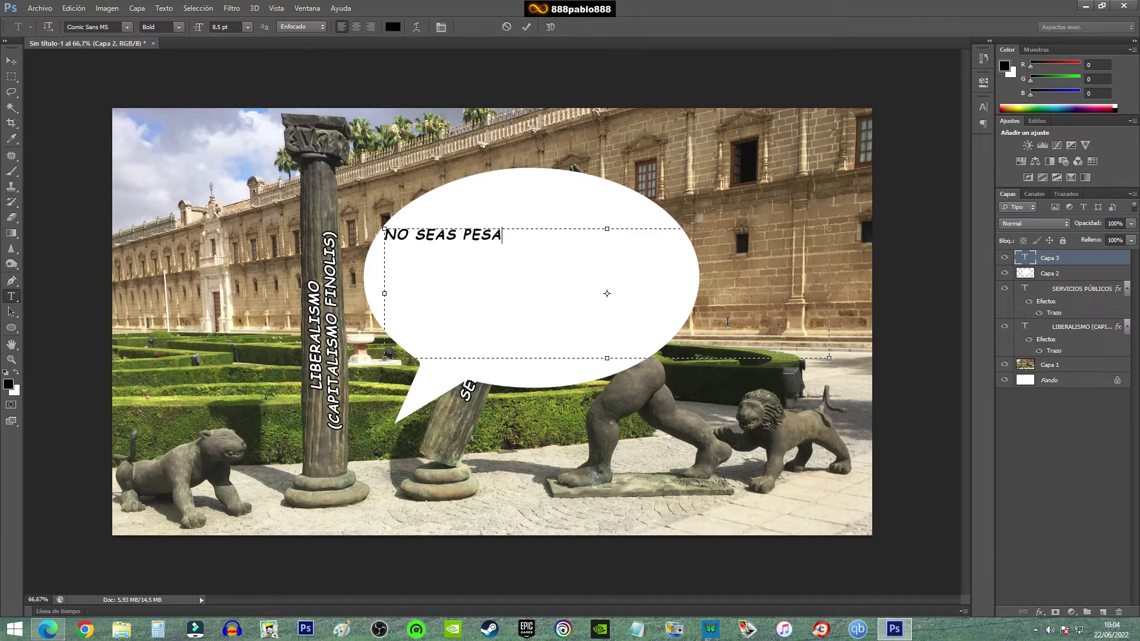
key("BackSpace")
key("BackSpace")
key("BackSpace")
key("BackSpace")
key("BackSpace")
key("BackSpace")
key("BackSpace")
key("BackSpace")
type("NSIT")
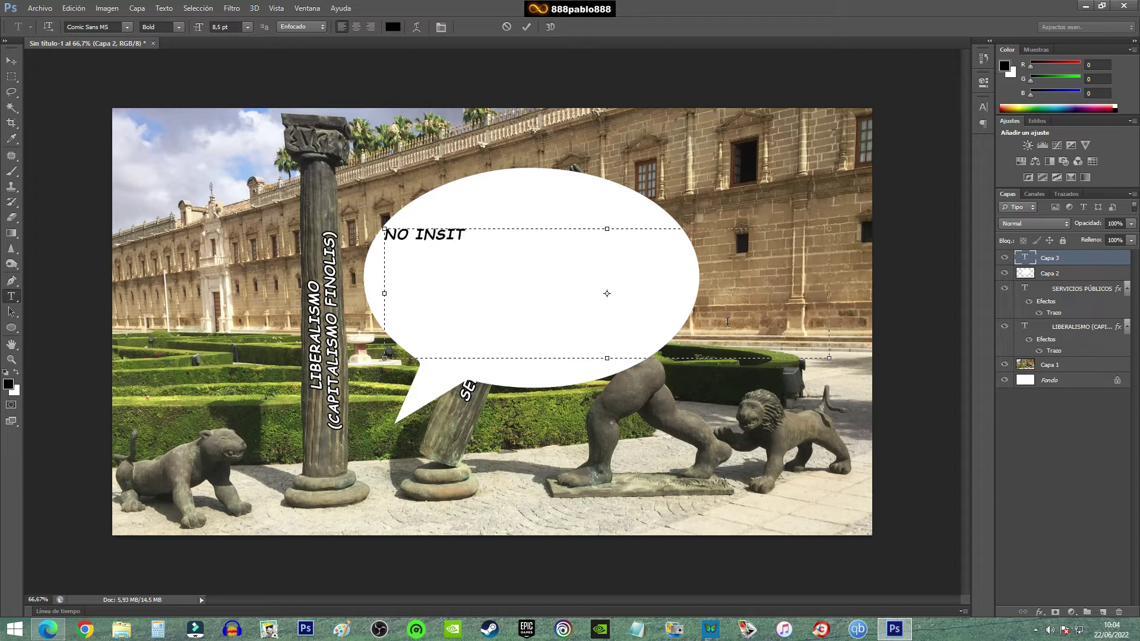
key("BackSpace")
type("STAS ")
type("CHIQUILLO")
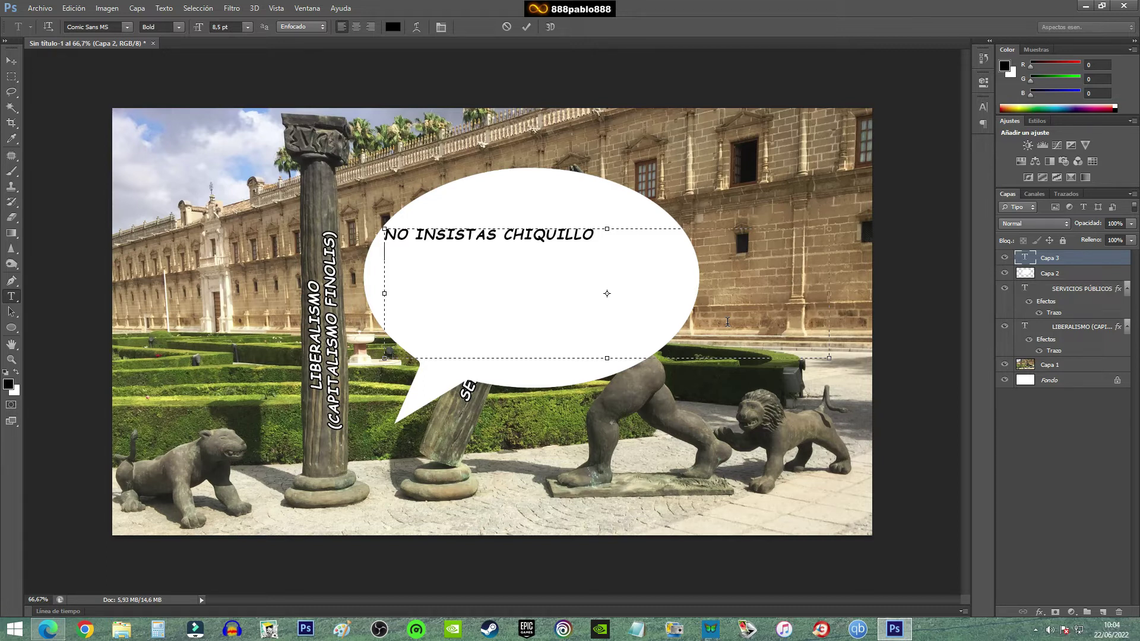
type("QUE NO HA Y MANERA")
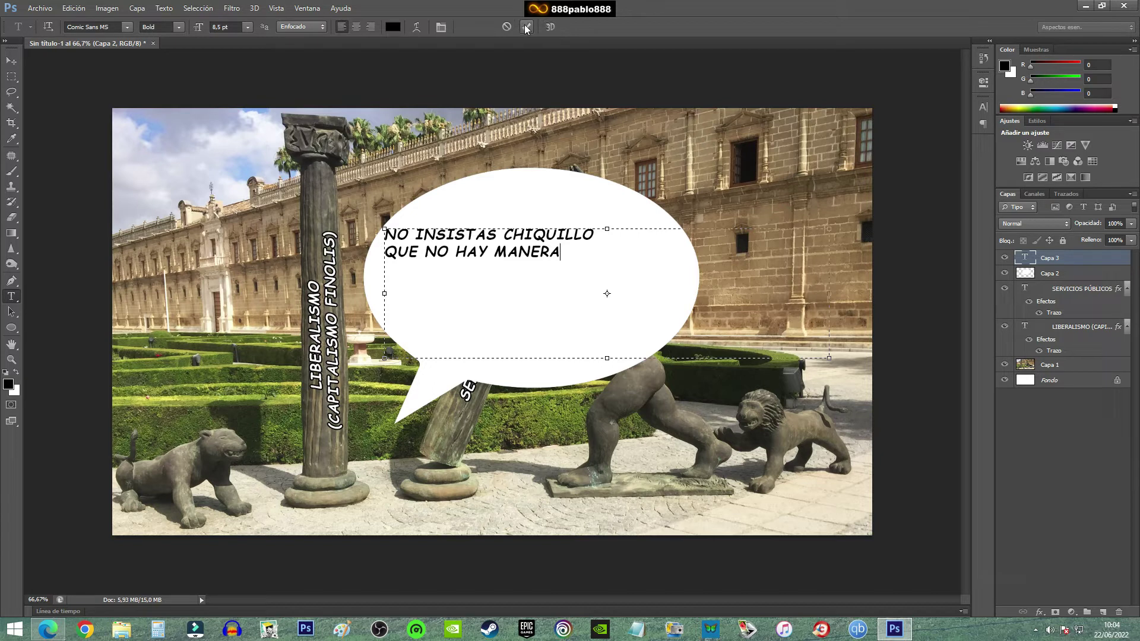
left_click(526, 26)
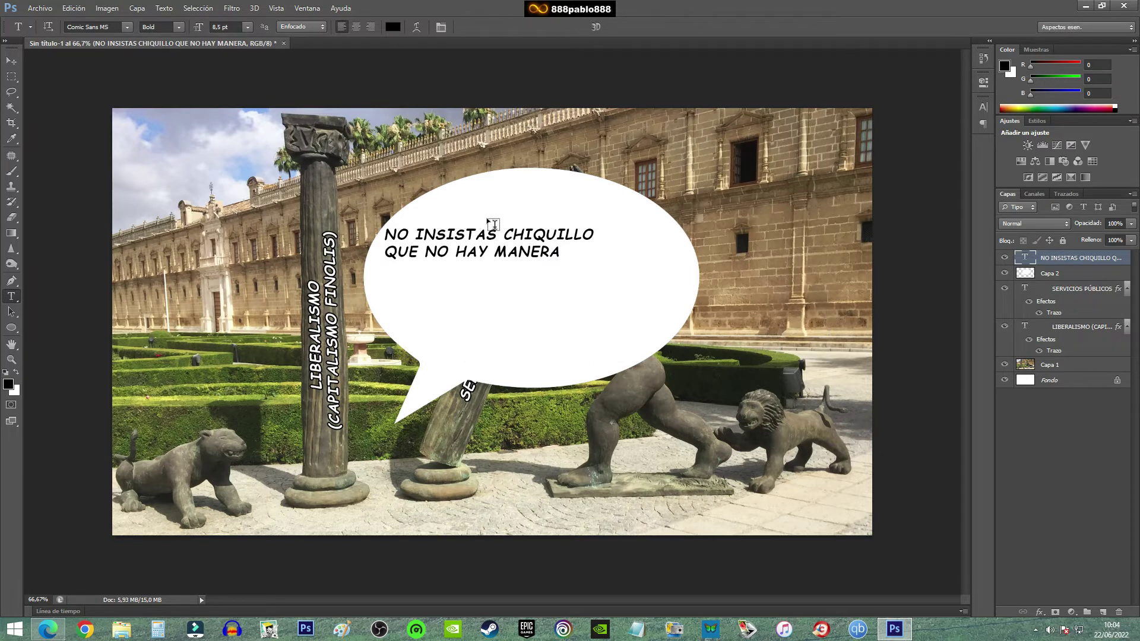
- Centre the new text layer within the speech bubble
left_click(11, 61)
mouse_move(477, 245)
left_mouse_down()
mouse_move(514, 283)
mouse_move(520, 275)
left_mouse_up()
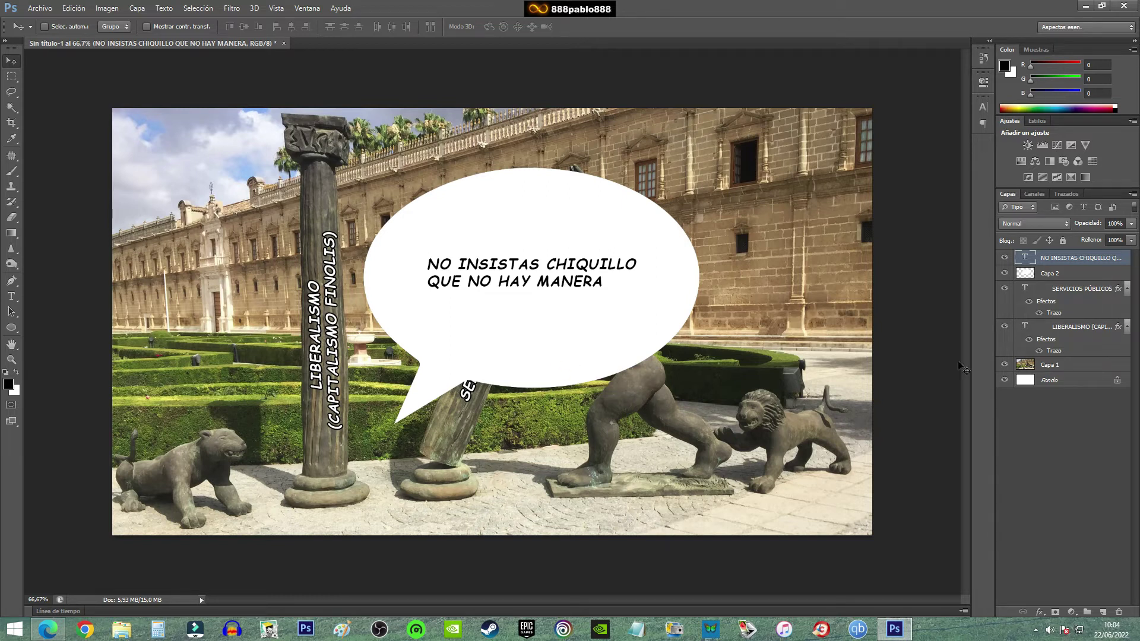
mouse_move(617, 239)
left_mouse_down()
mouse_move(698, 227)
mouse_move(623, 250)
left_mouse_up()
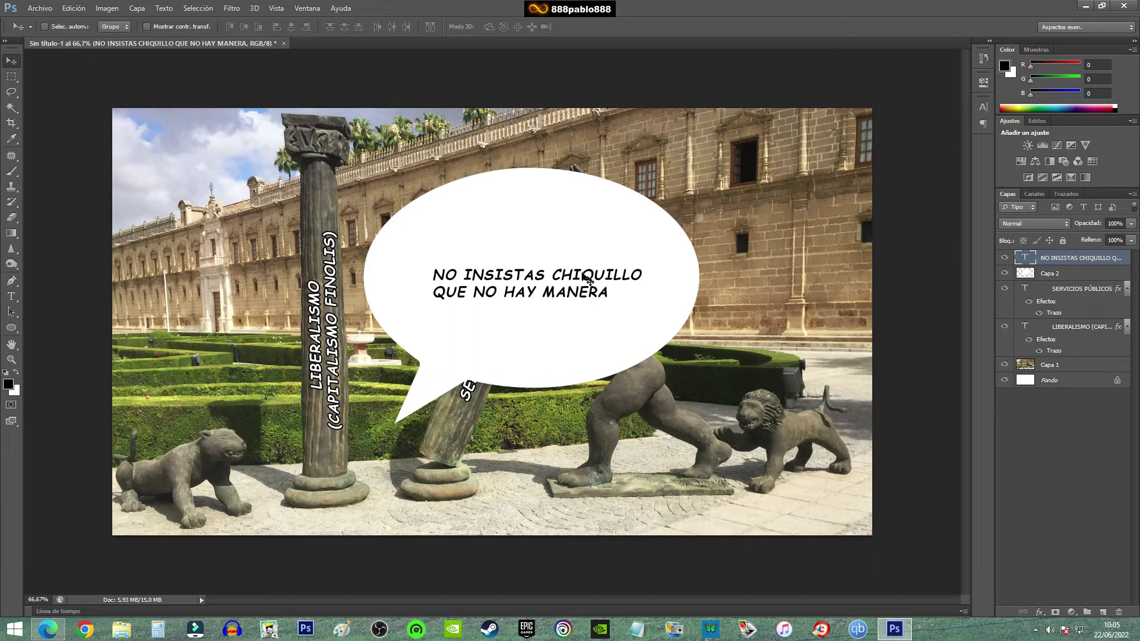
- Make Capa 2 the active layer and bring up the Edición menu
left_click(1036, 278)
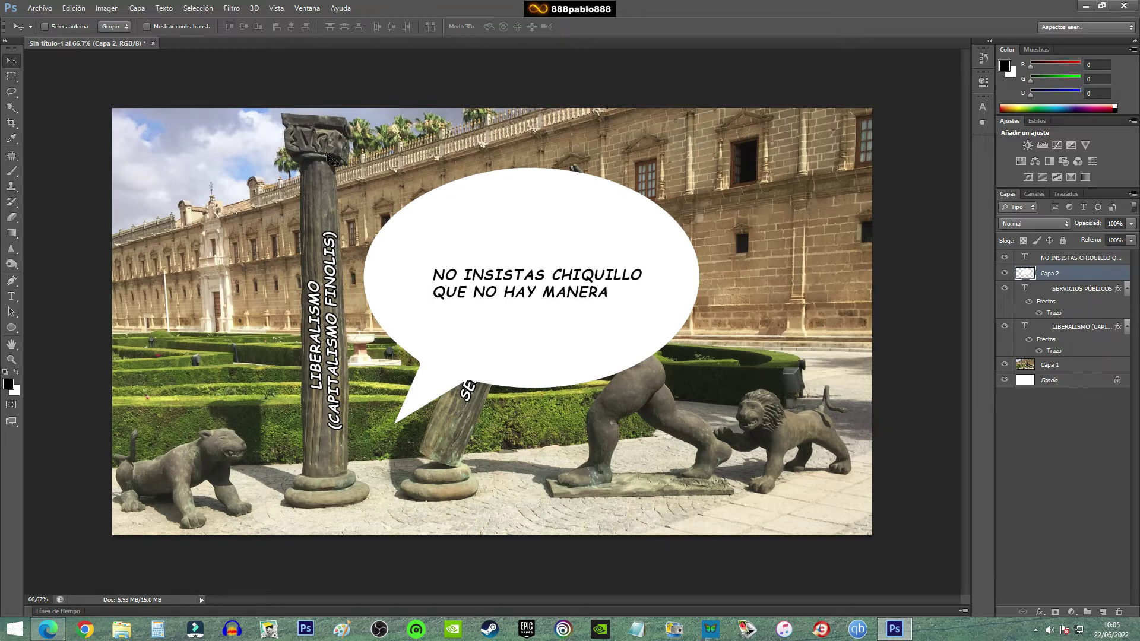
left_click(74, 8)
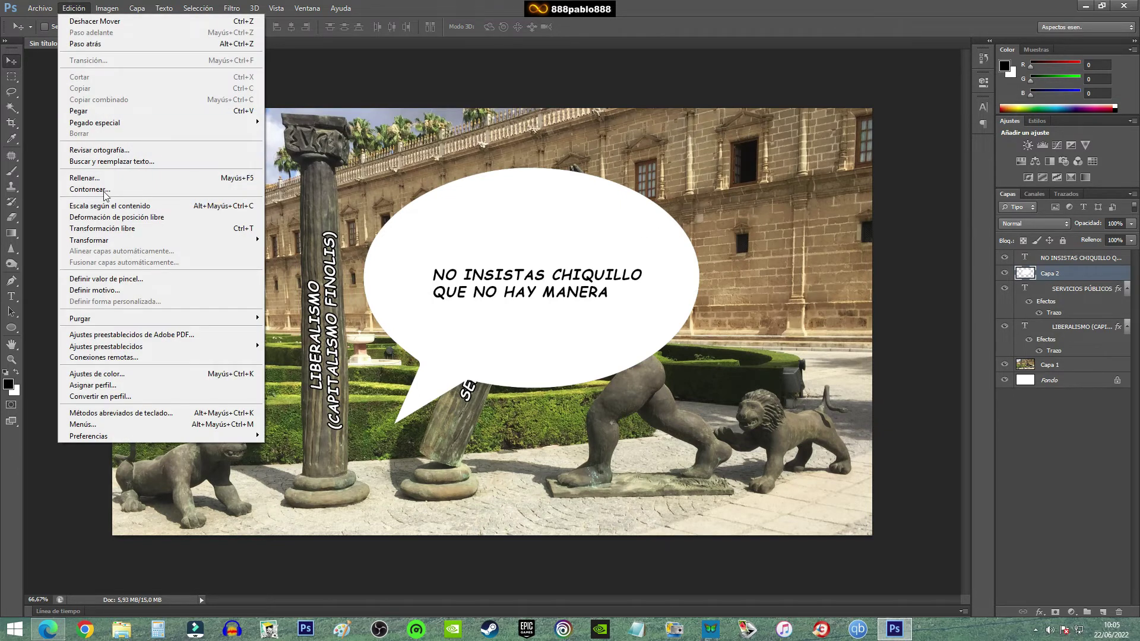
- Free-transform the bubble: shrink it to about half size, rotate it, and move it above the lion
left_click(132, 229)
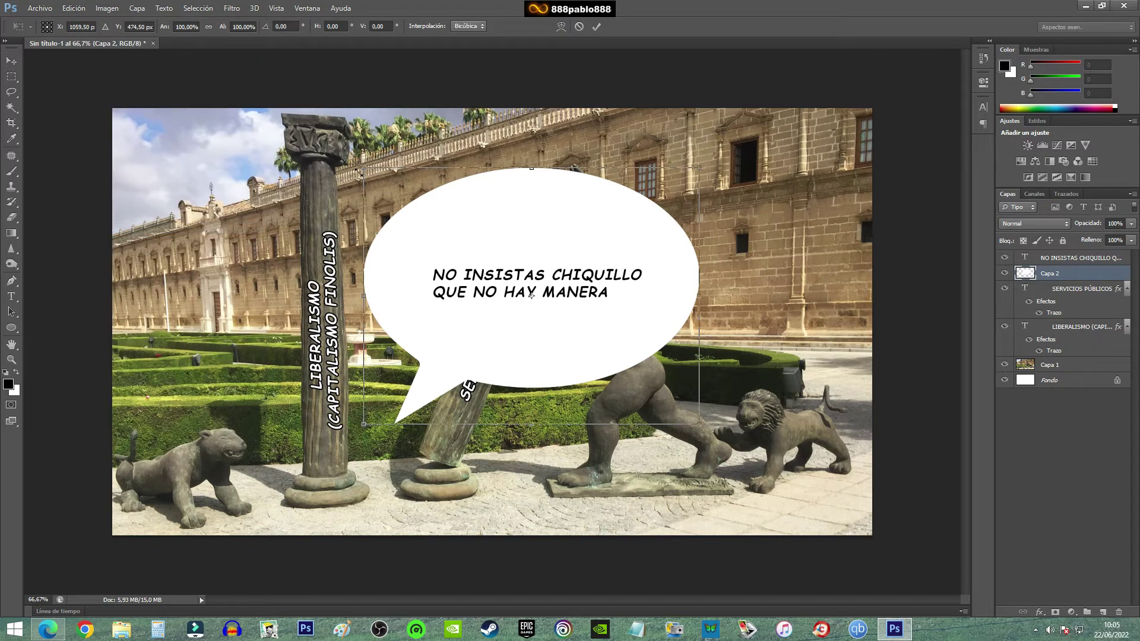
left_click_drag(364, 169, 533, 309)
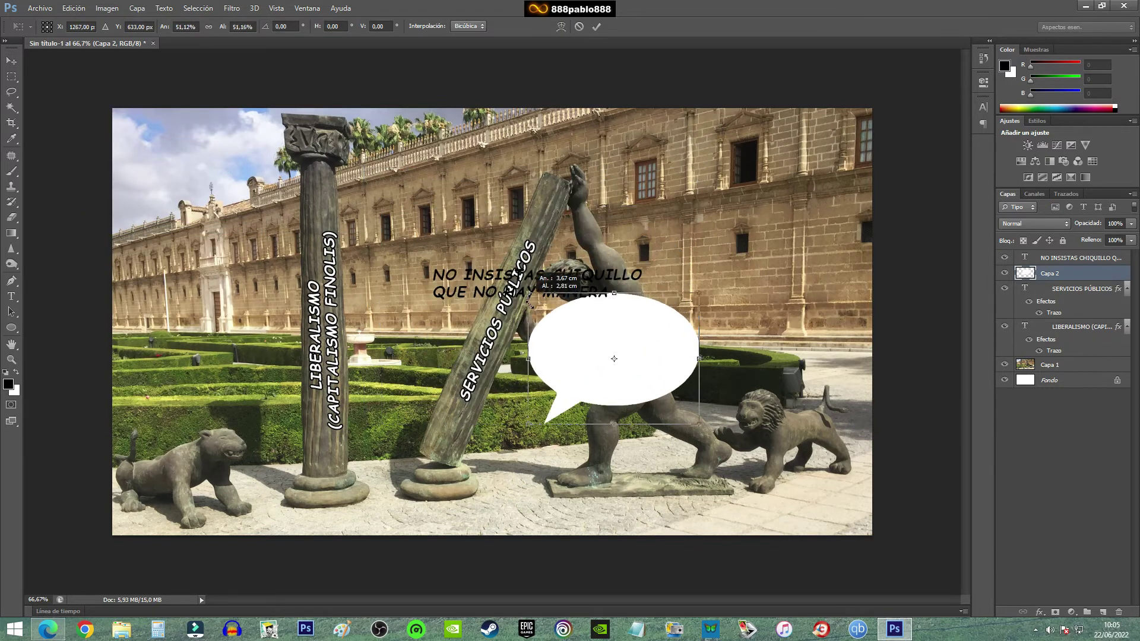
left_click_drag(725, 255, 537, 437)
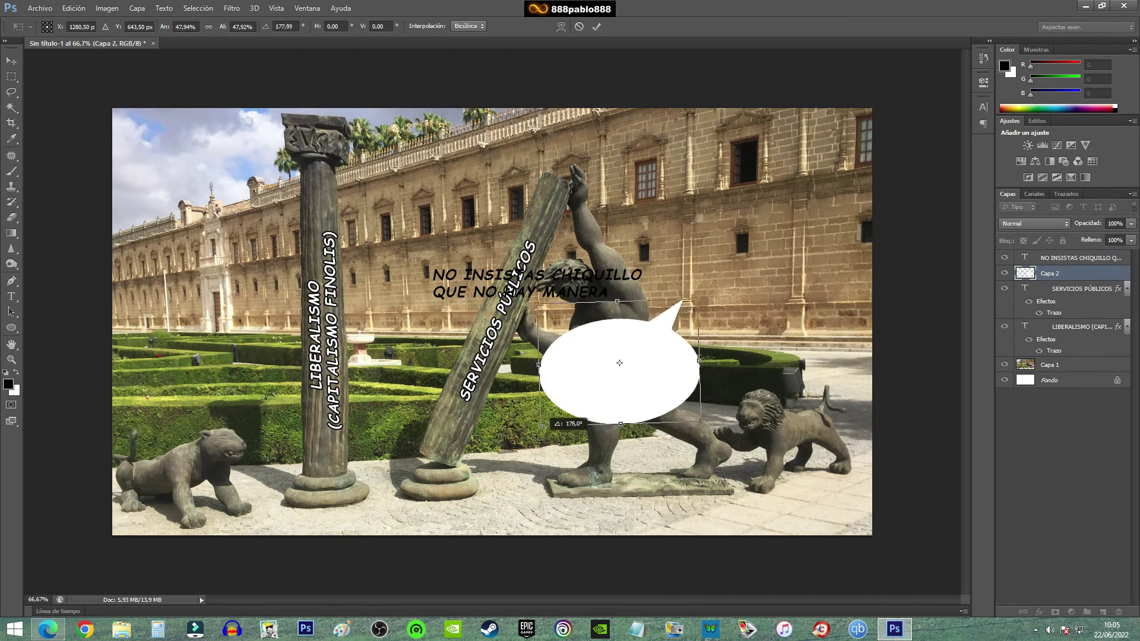
mouse_move(672, 389)
left_mouse_down()
mouse_move(707, 498)
mouse_move(704, 418)
left_mouse_up()
left_click_drag(745, 297, 558, 488)
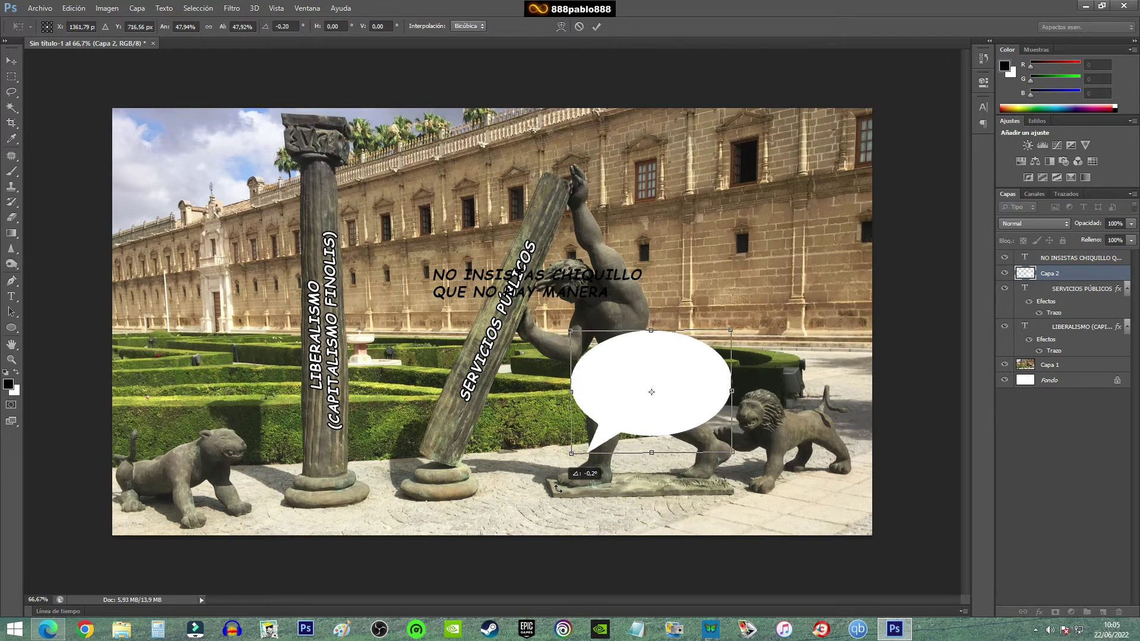
left_click_drag(625, 433, 750, 358)
left_click_drag(692, 389, 668, 393)
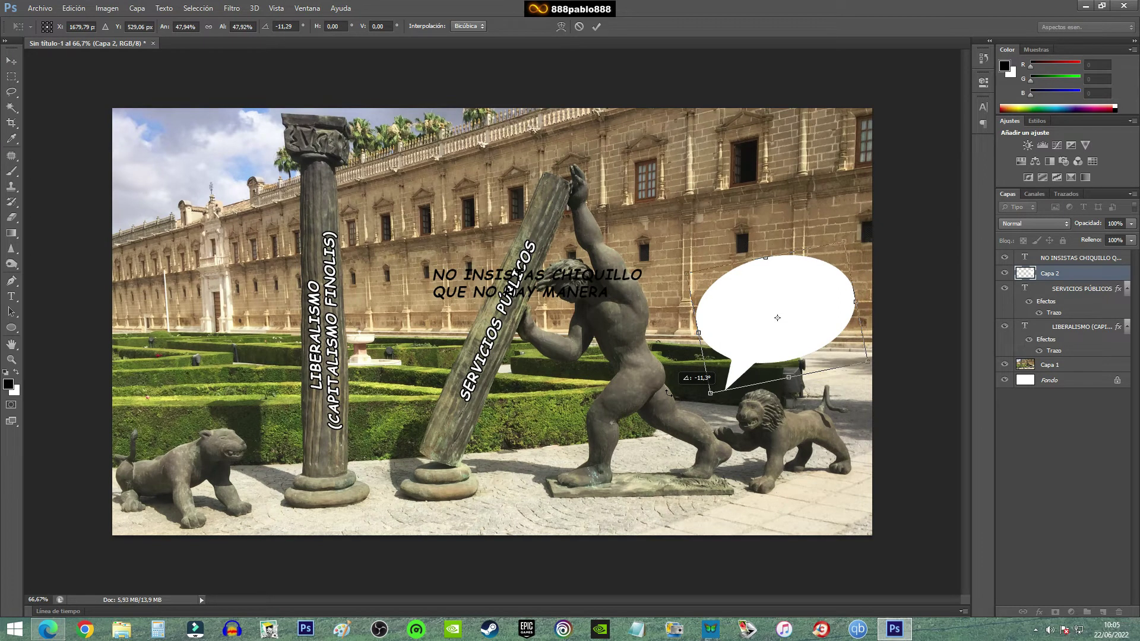
- Fine-tune the bubble to about -26° tilt and roughly 46% × 44% size, then apply
mouse_move(856, 359)
left_mouse_down()
mouse_move(837, 355)
mouse_move(853, 359)
left_mouse_up()
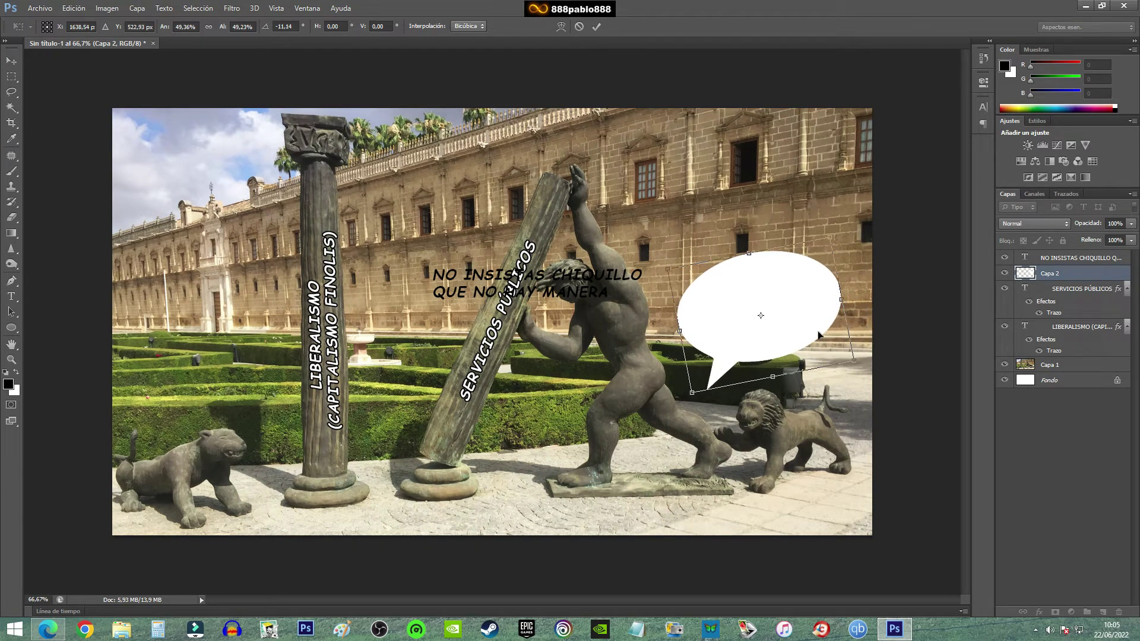
left_click_drag(820, 318, 818, 318)
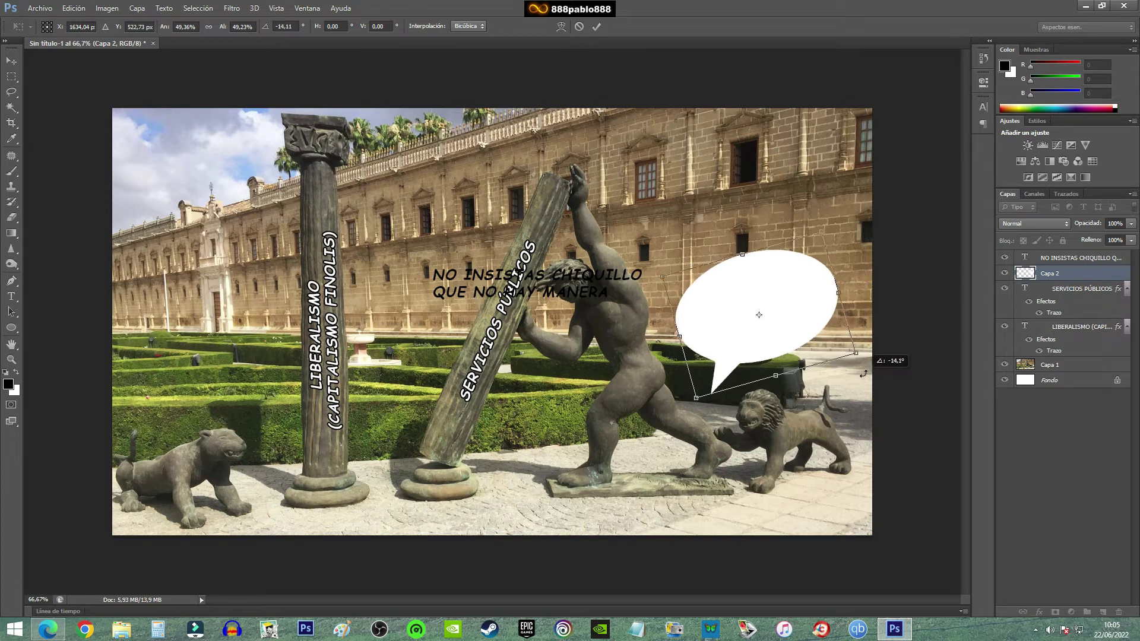
left_click_drag(861, 380, 869, 355)
left_click_drag(814, 328, 825, 317)
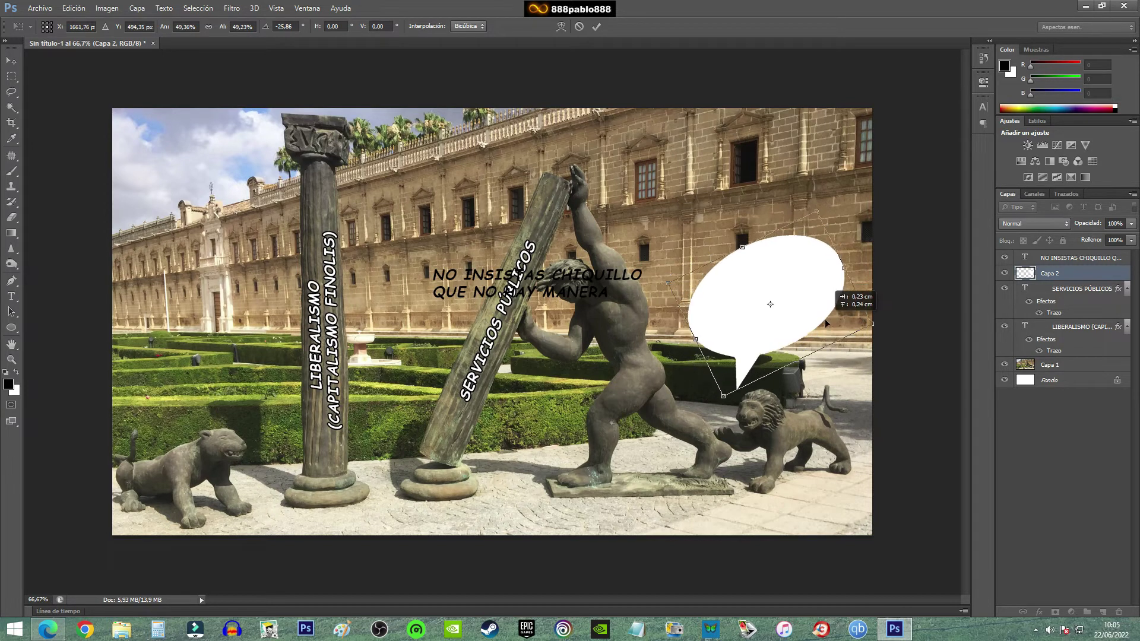
left_click_drag(816, 210, 770, 250)
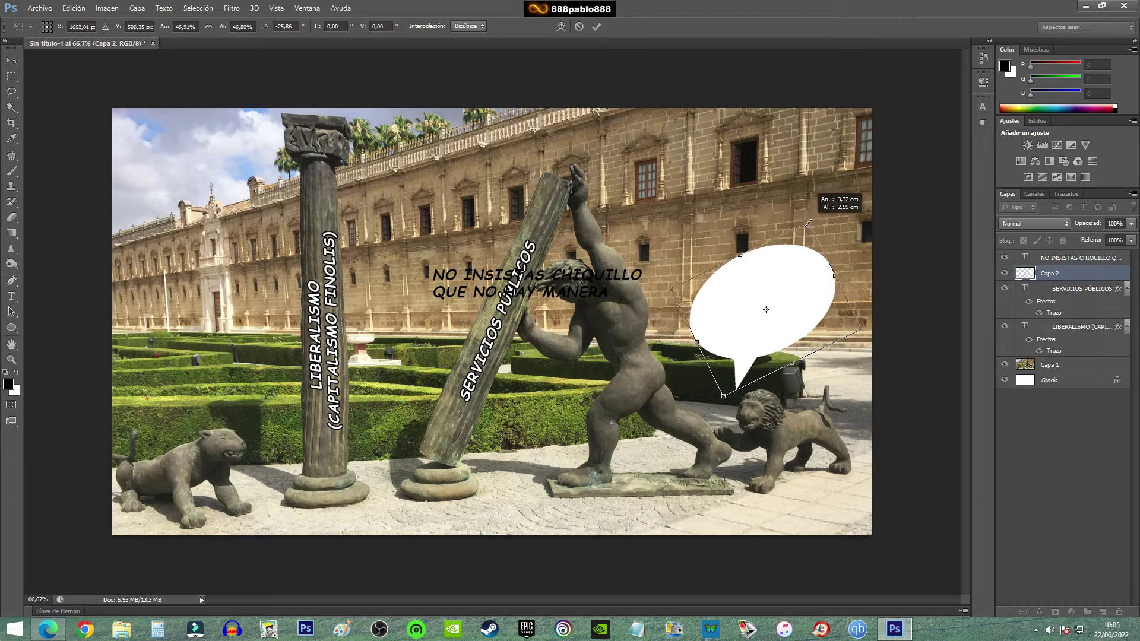
left_click_drag(794, 299, 819, 298)
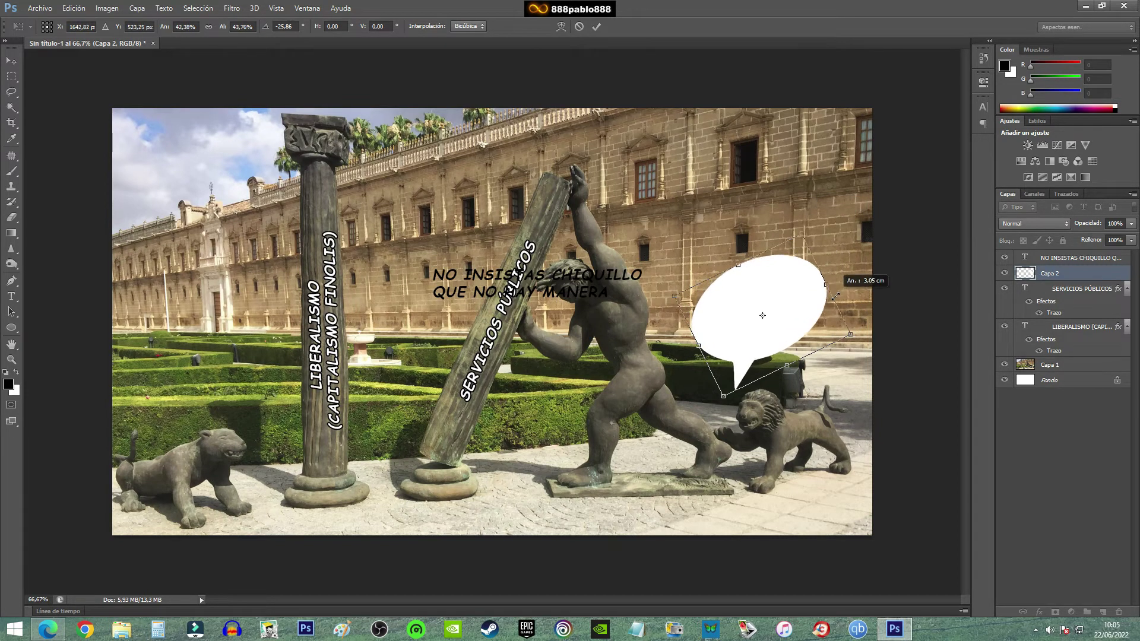
left_click_drag(819, 298, 843, 291)
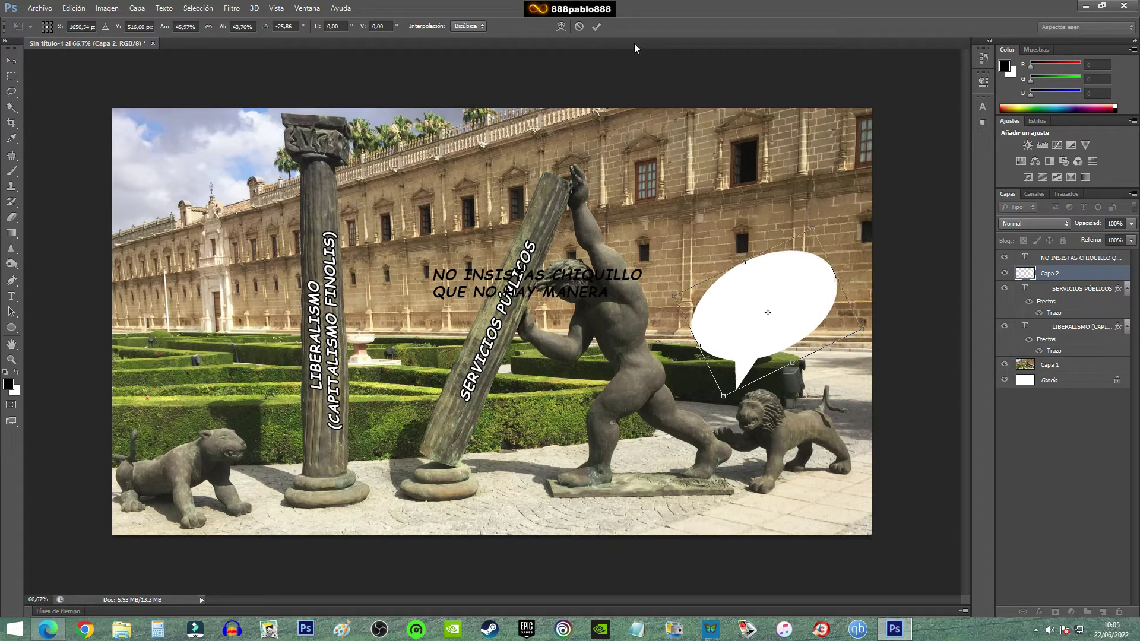
left_click(597, 27)
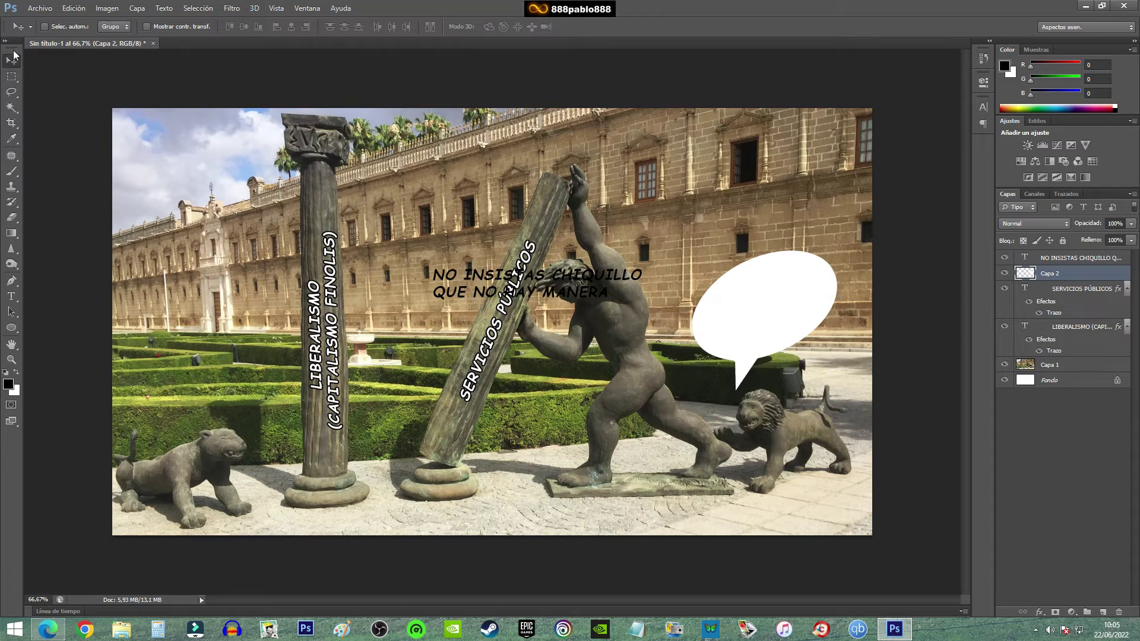
- Move the bubble text into the bubble, tilt it about -27° and scale it to roughly 62%
left_click(1060, 259)
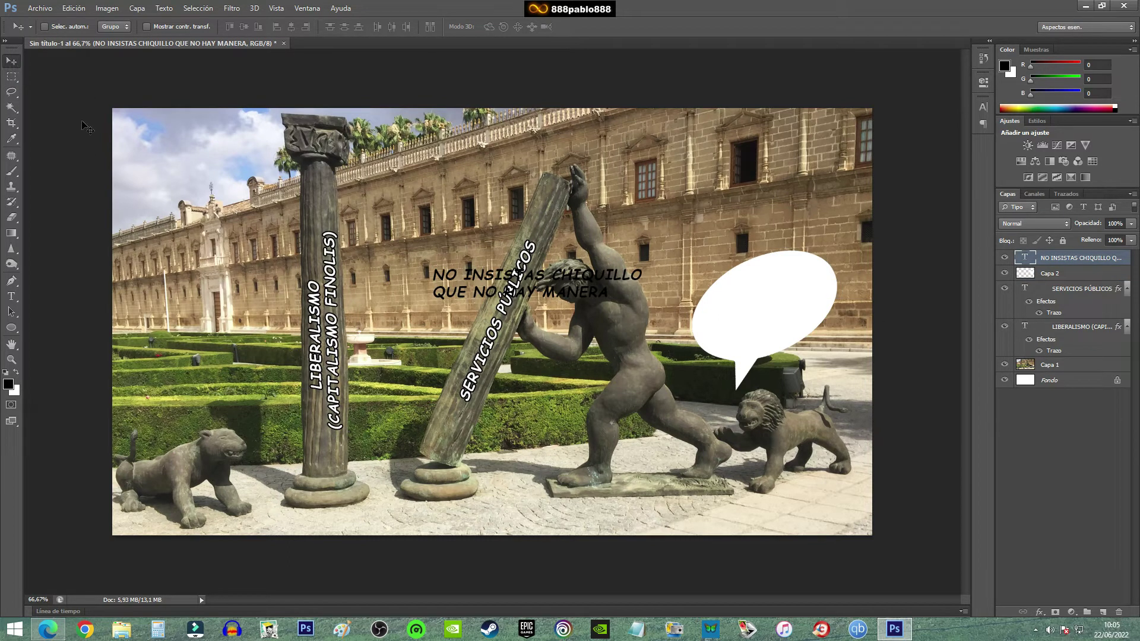
left_click_drag(473, 351, 610, 383)
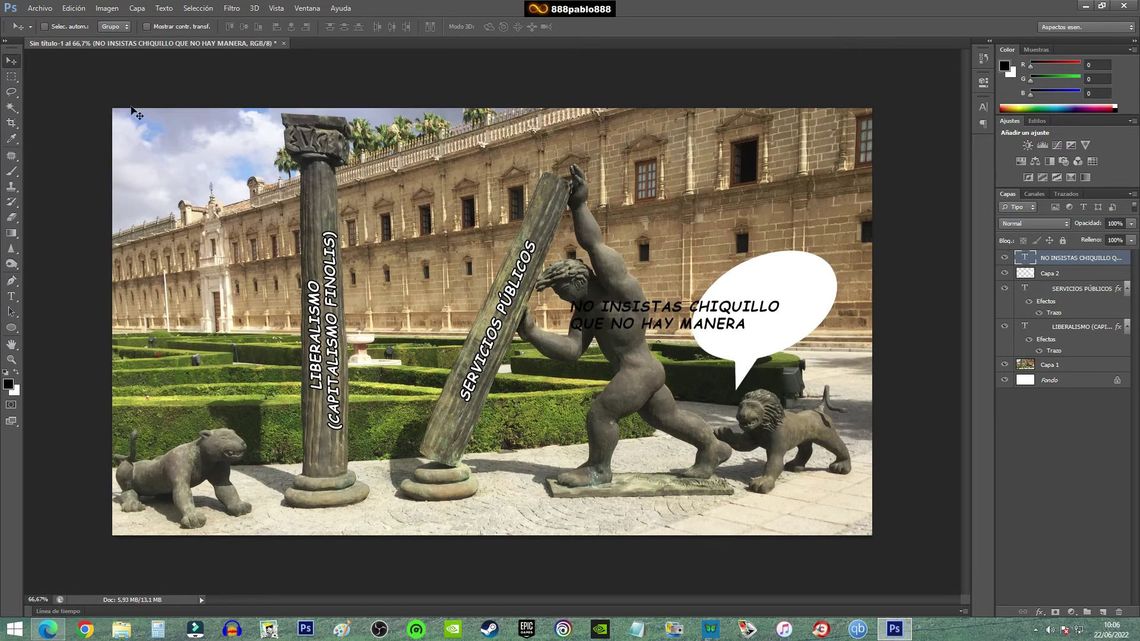
left_click(67, 8)
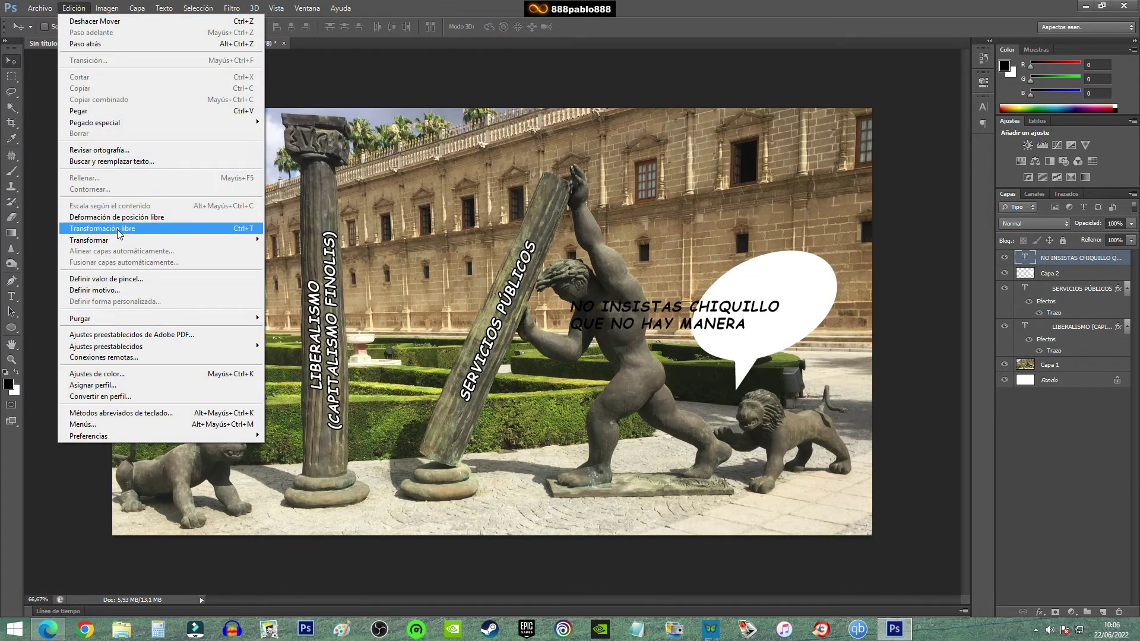
left_click(121, 231)
left_click_drag(504, 276, 482, 500)
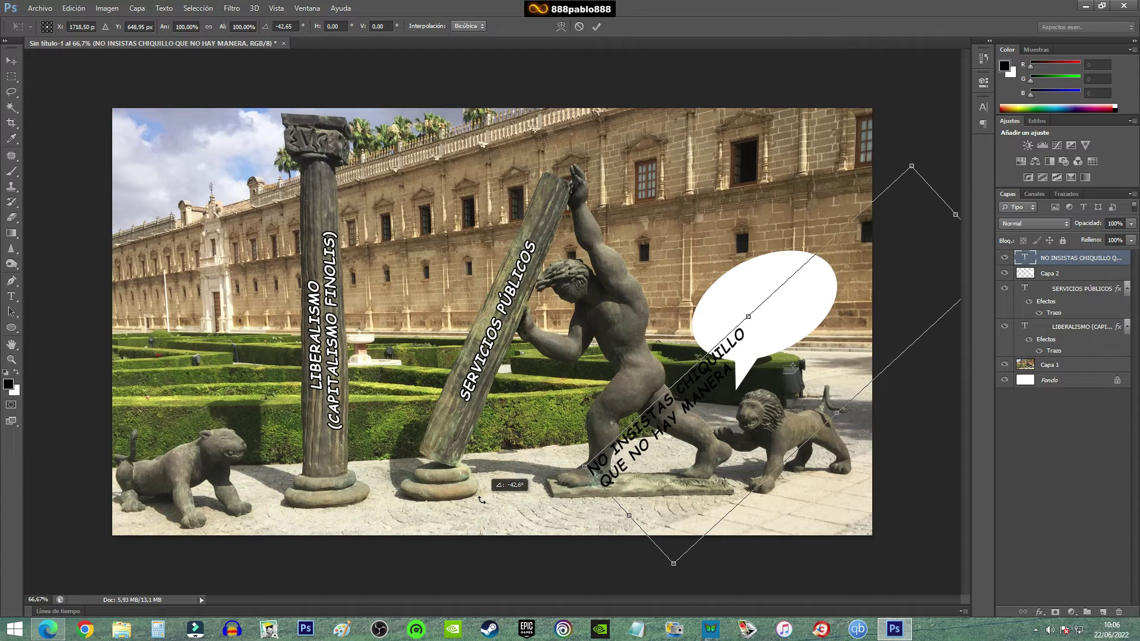
left_click_drag(674, 564, 743, 447)
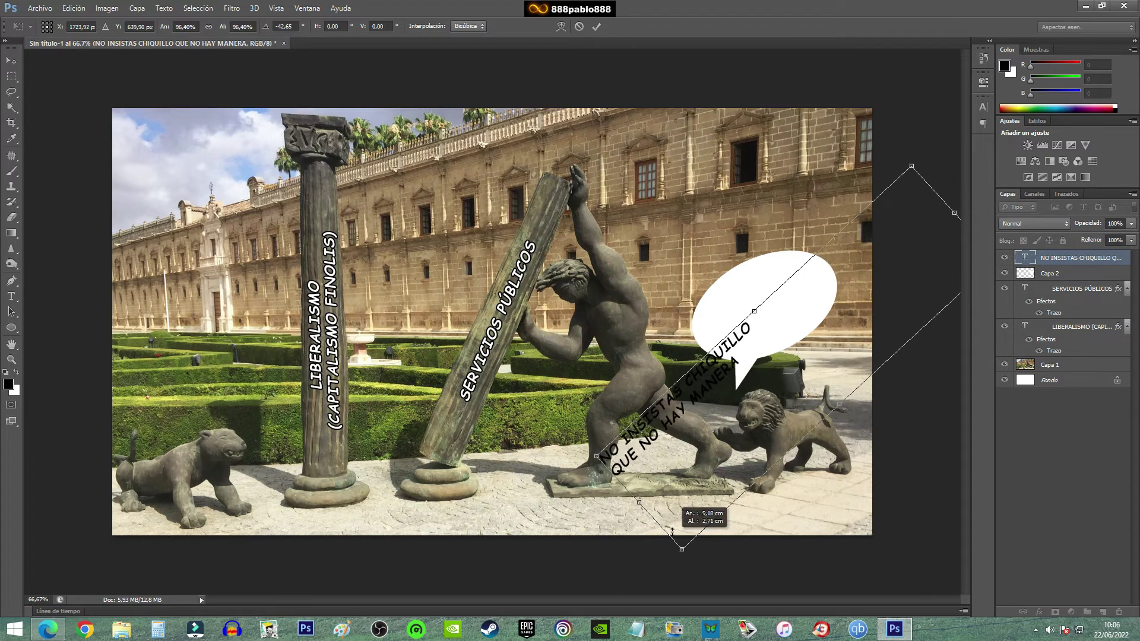
left_click_drag(764, 382, 773, 356)
left_click_drag(886, 152, 897, 157)
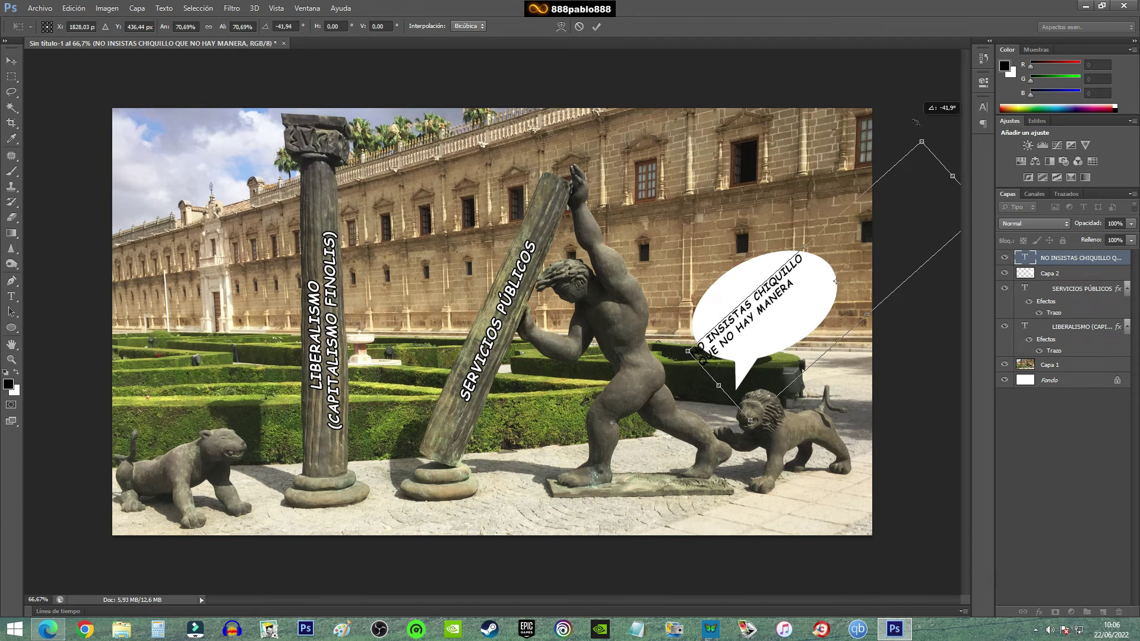
left_click_drag(849, 256, 863, 250)
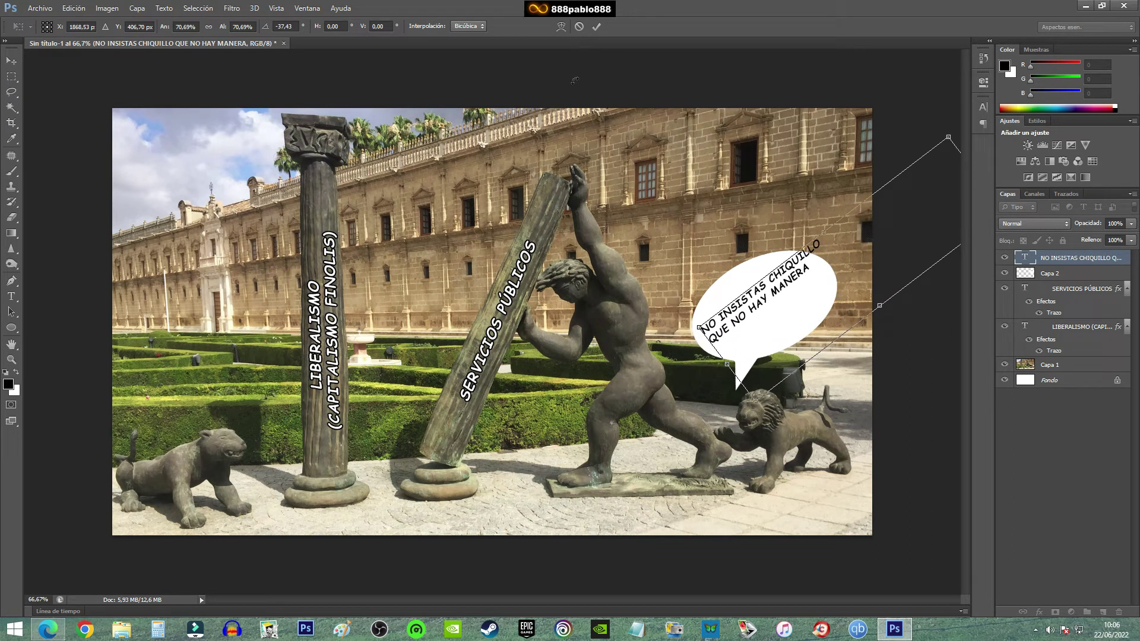
left_click_drag(949, 133, 935, 194)
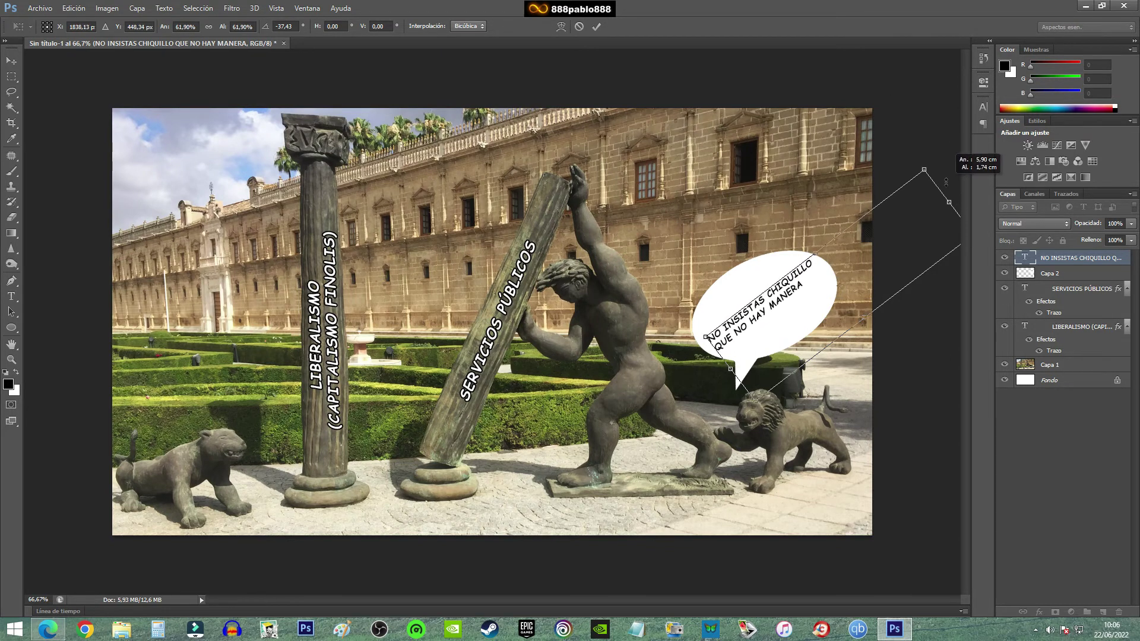
left_click(597, 26)
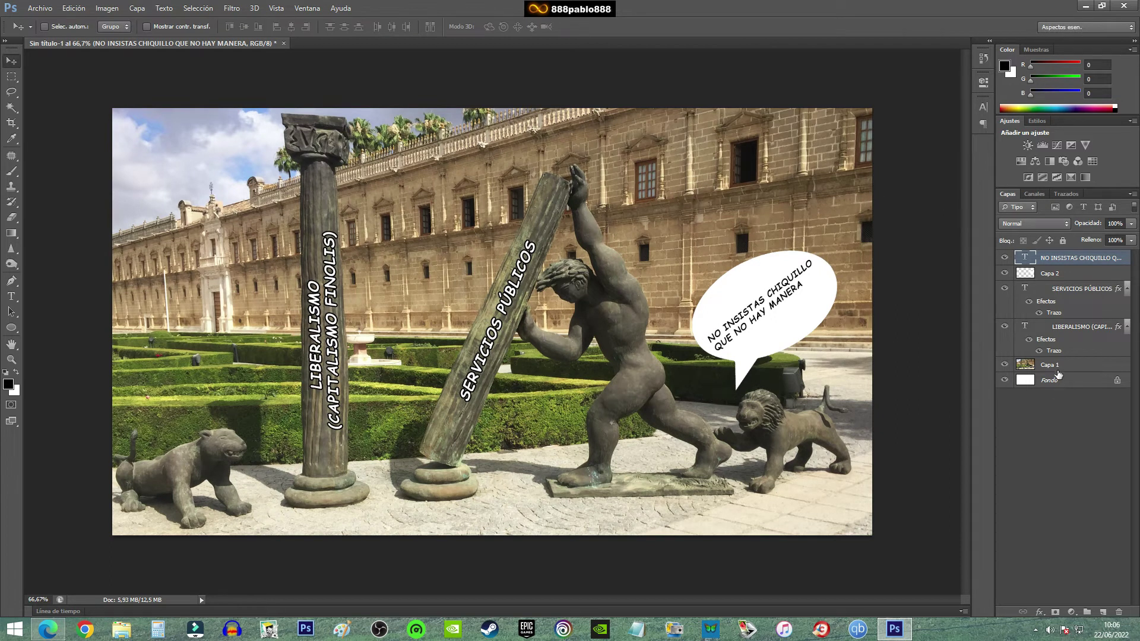
- Distort the Capa 2 bubble to a slight vertical skew of about -8.7°
left_click(1004, 273)
left_click(1063, 276)
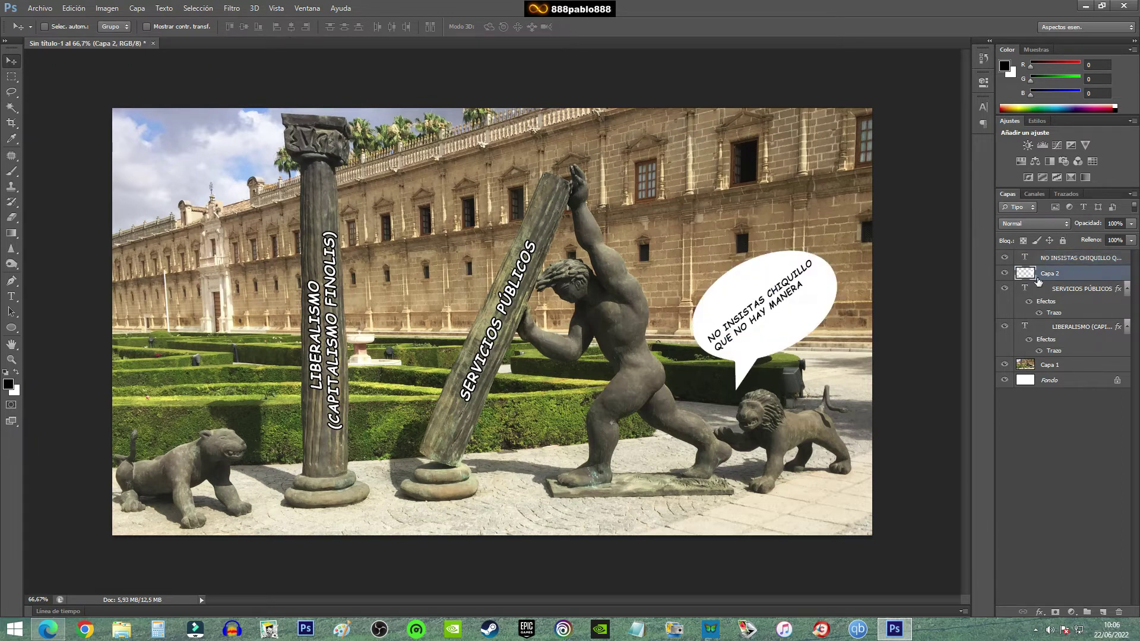
left_click(73, 11)
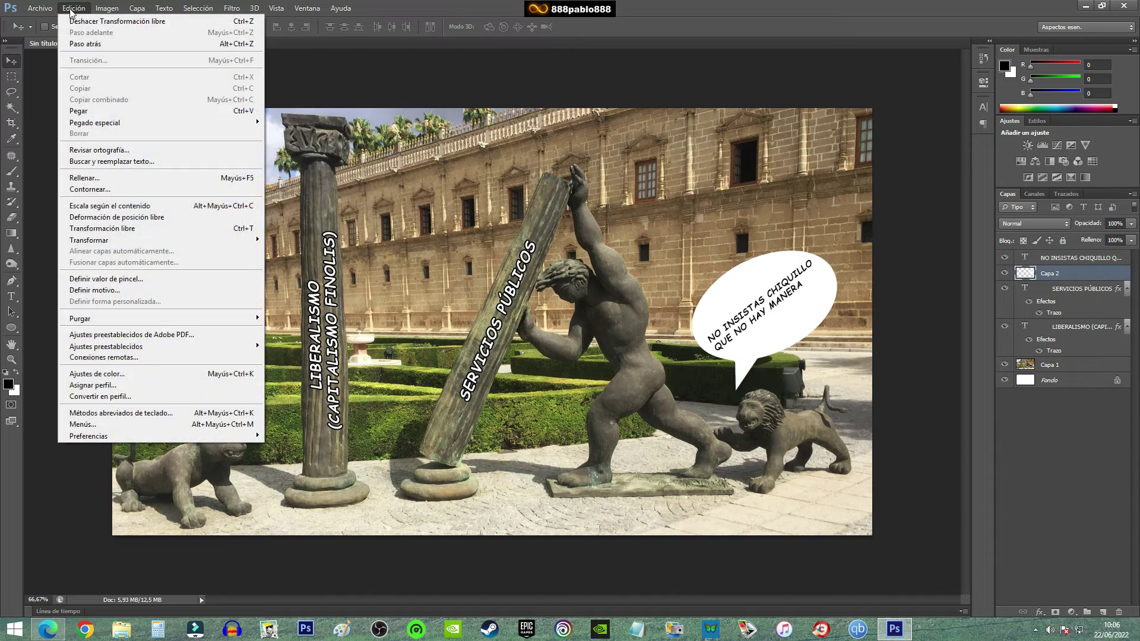
mouse_move(90, 241)
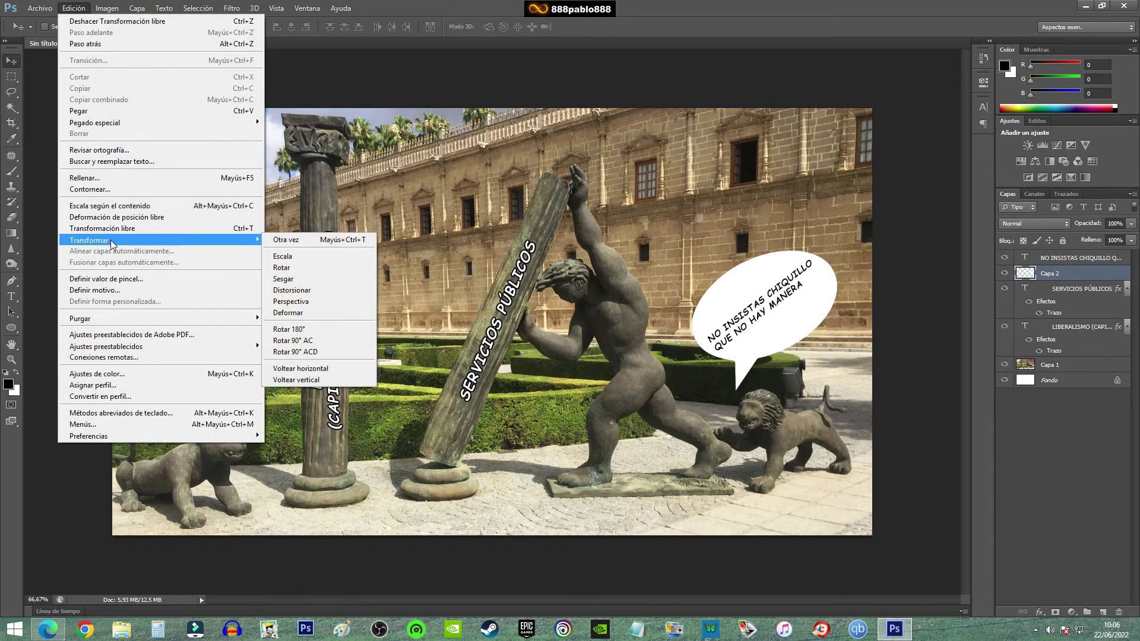
left_click(310, 290)
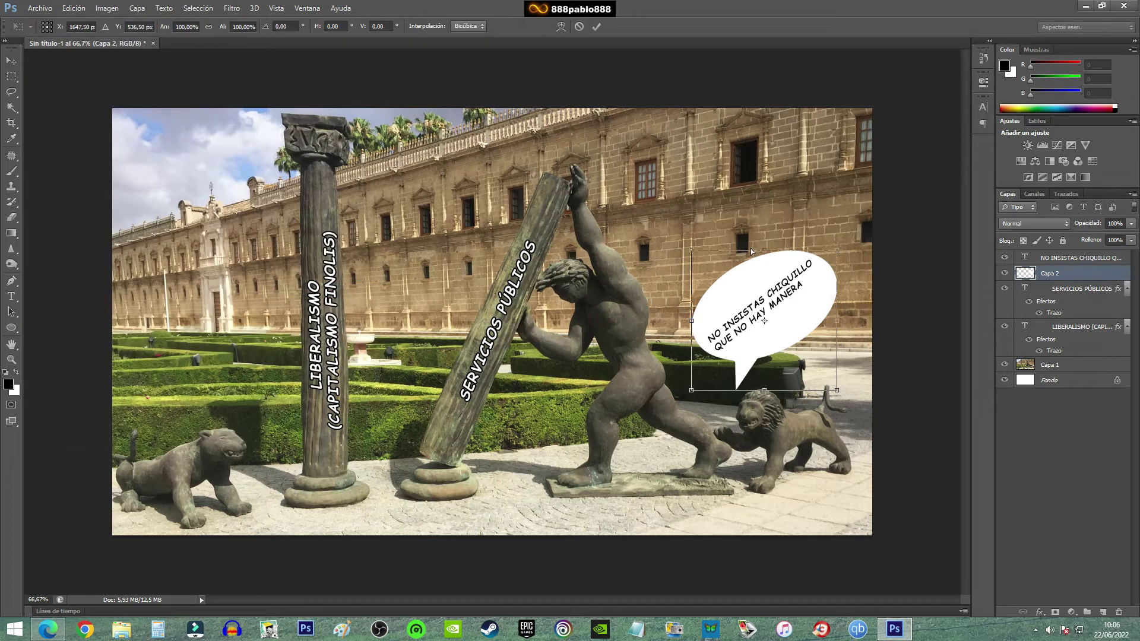
left_click_drag(692, 249, 701, 261)
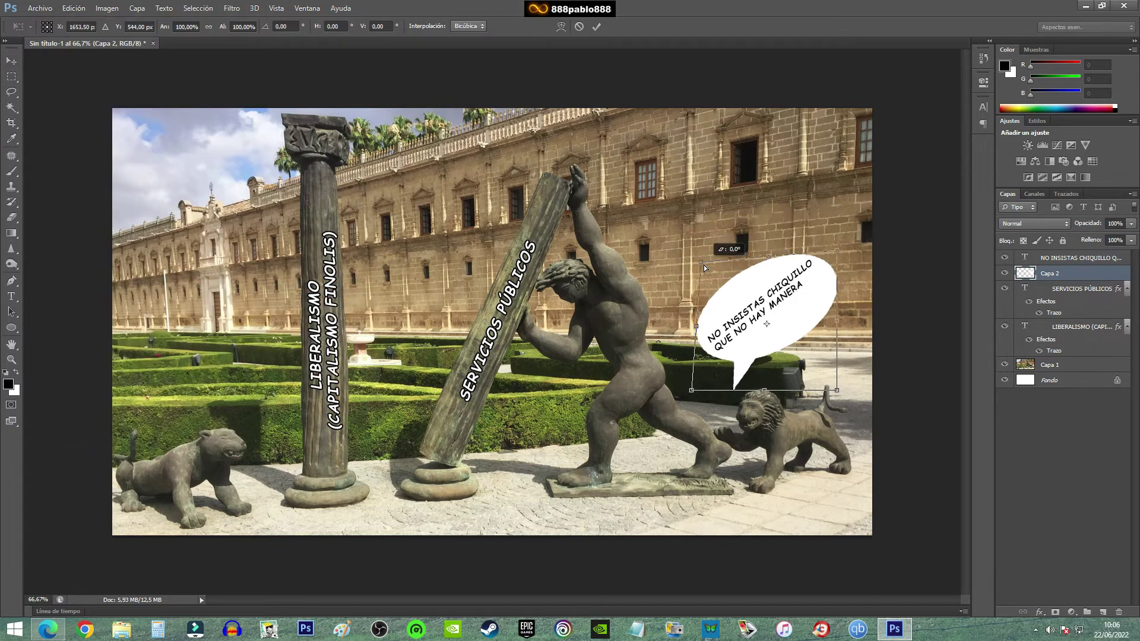
left_click_drag(838, 326, 841, 314)
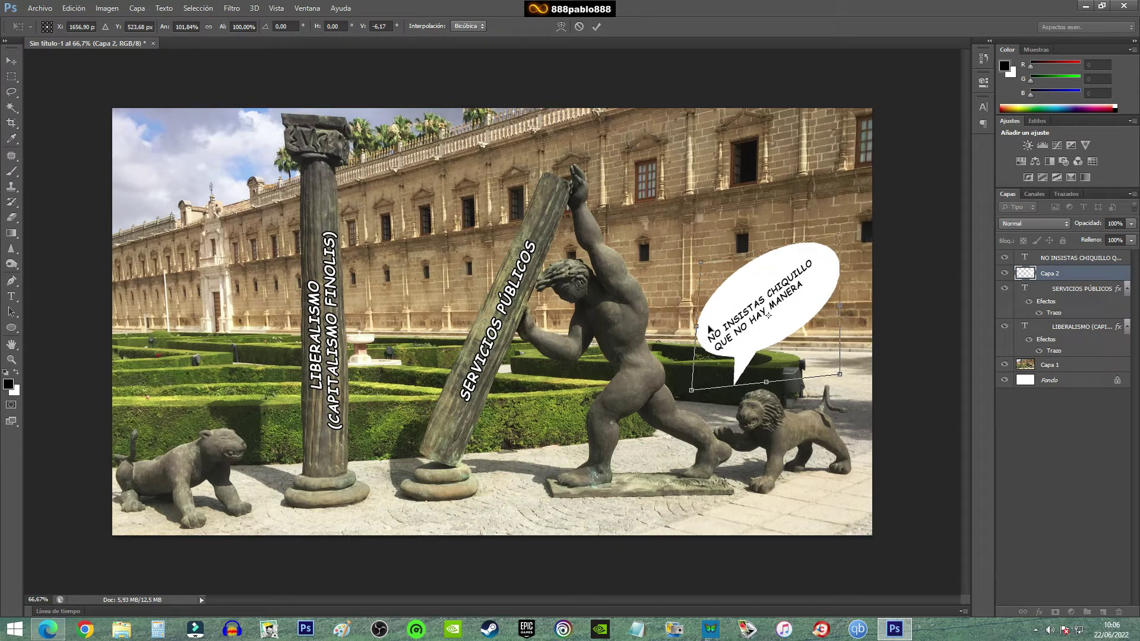
left_click_drag(698, 331, 696, 336)
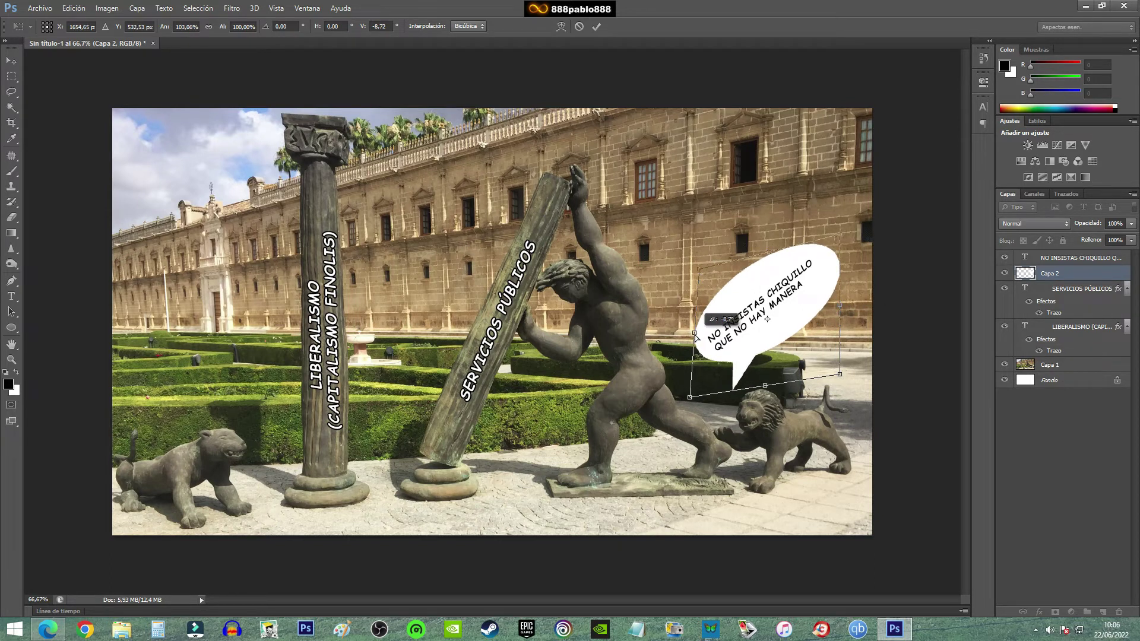
left_click(596, 26)
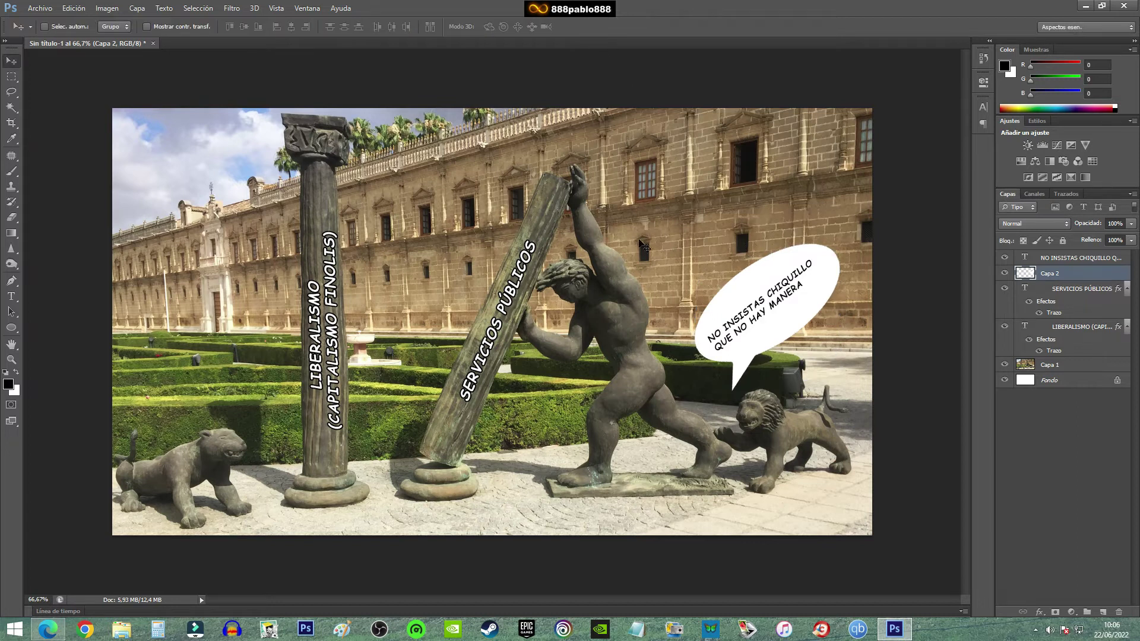
- Apply Bisel y relieve with Contorno plus a black Trazo outline to Capa 2 via Opciones de fusión
right_click(1064, 273)
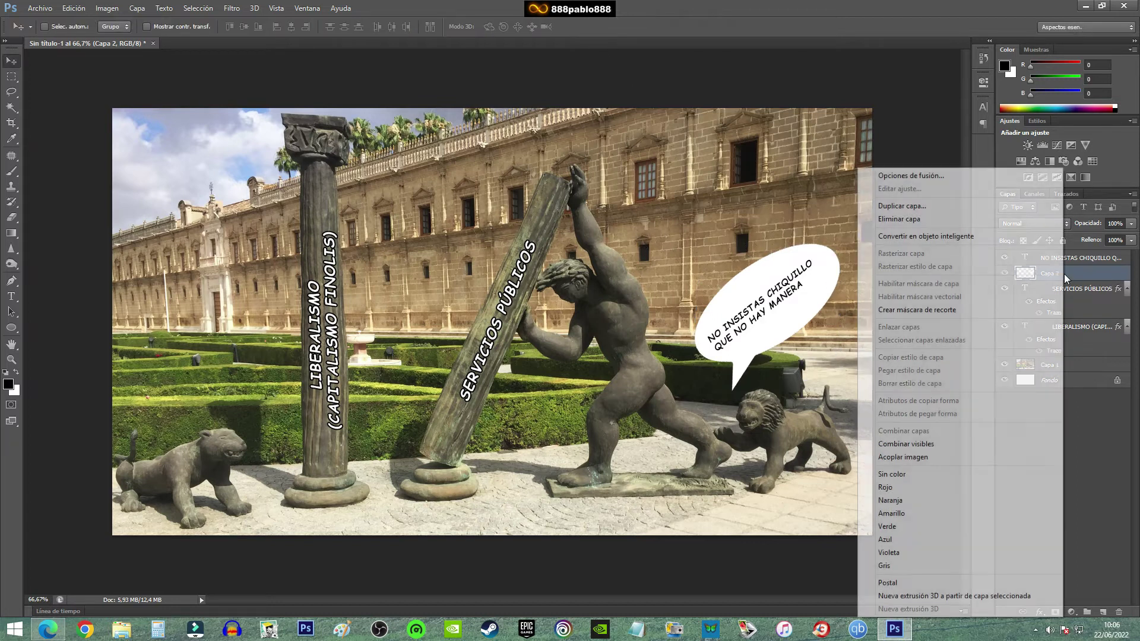
left_click(931, 176)
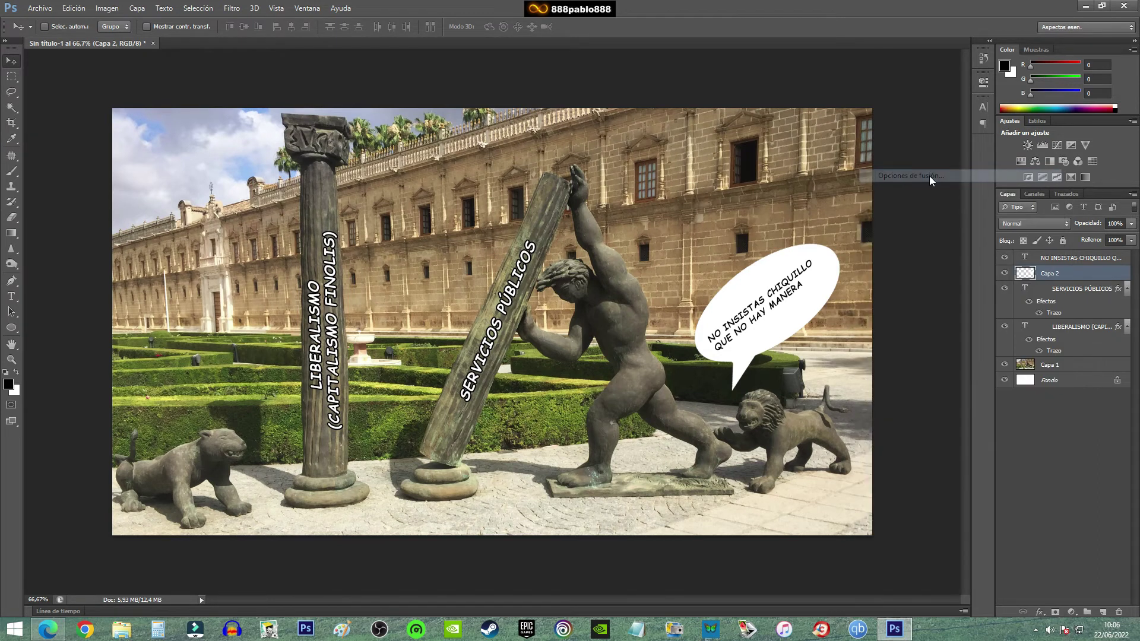
left_click_drag(775, 243, 524, 158)
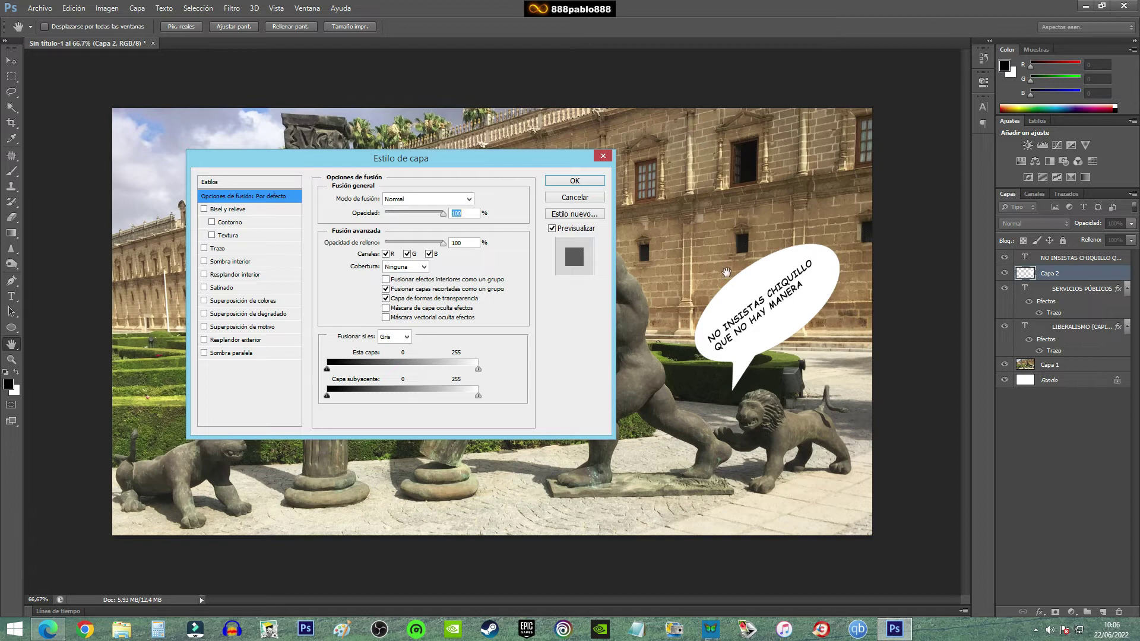
left_click(204, 210)
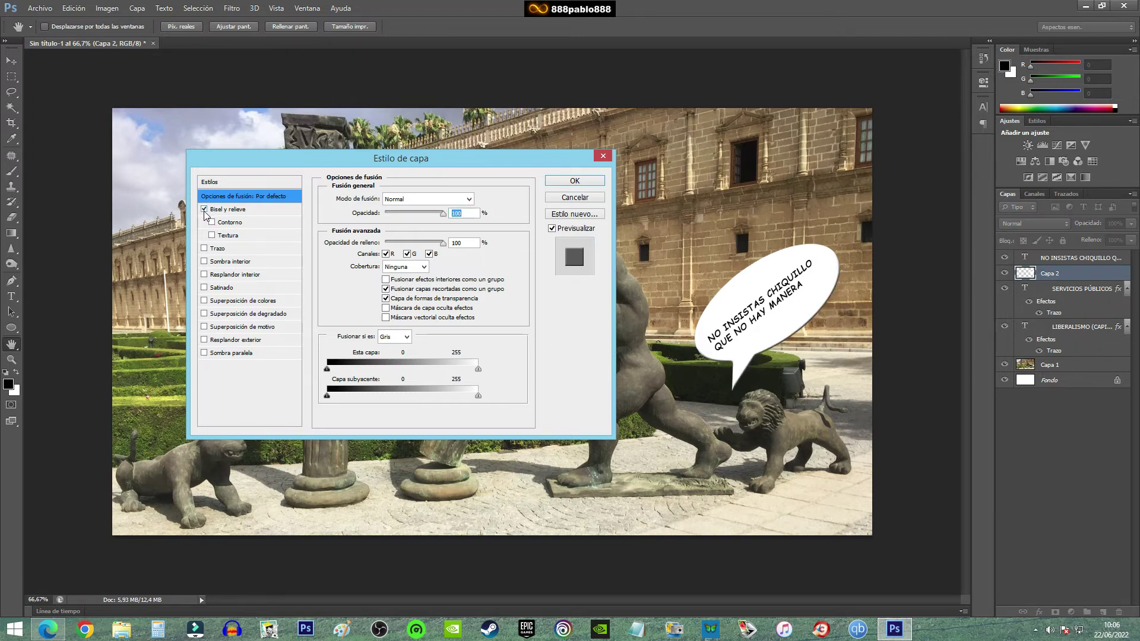
left_click(204, 211)
left_click(205, 209)
left_click(212, 223)
left_click(205, 249)
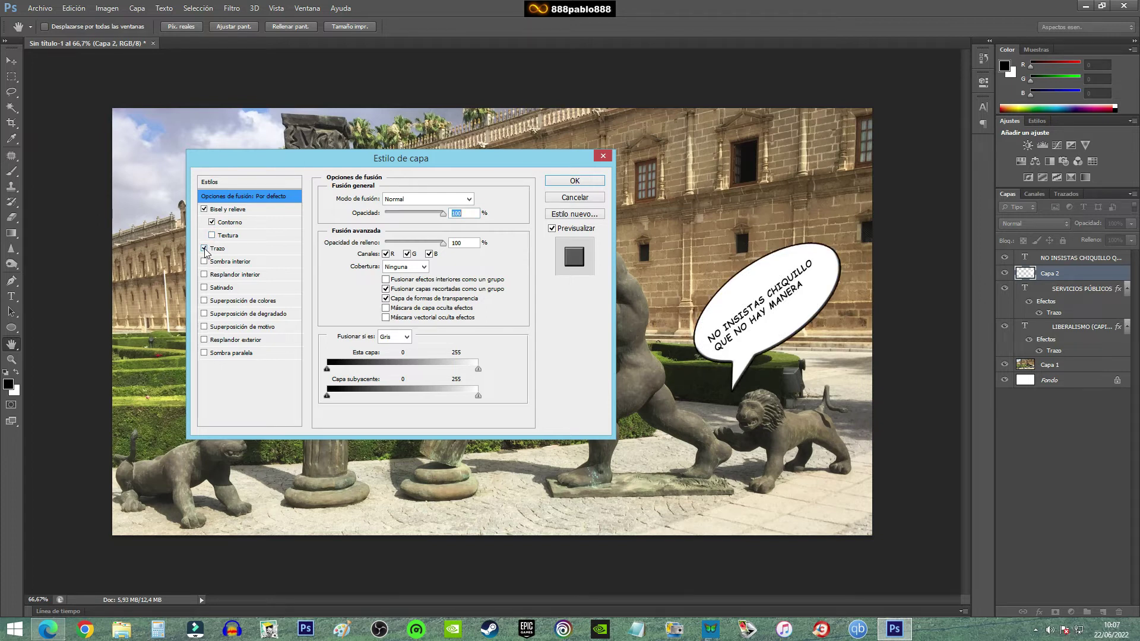
left_click(205, 209)
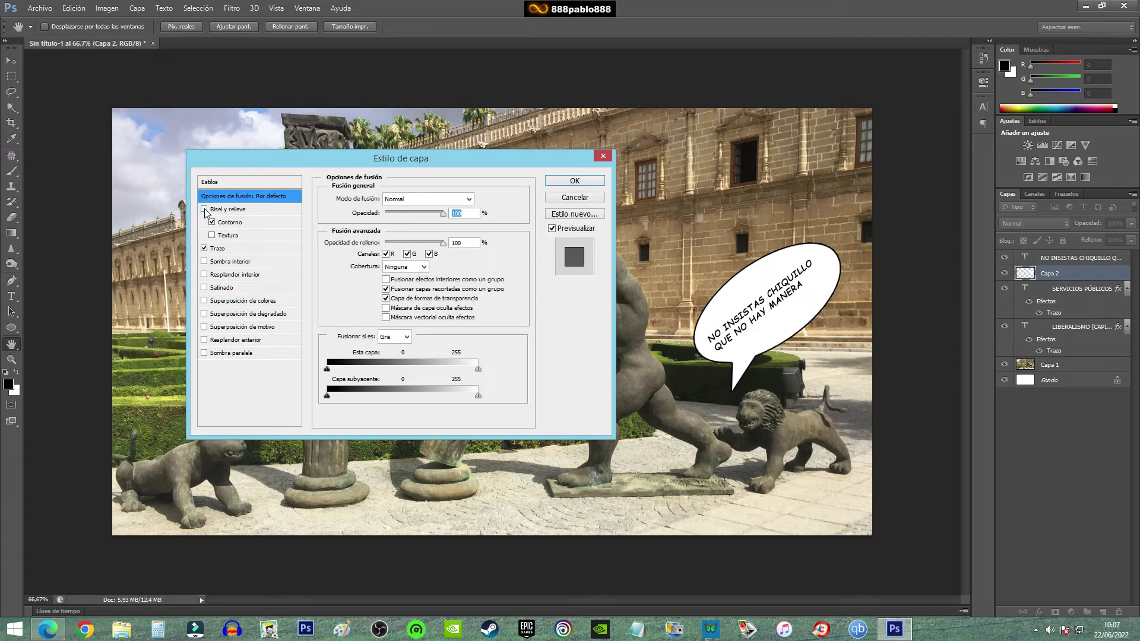
left_click(204, 209)
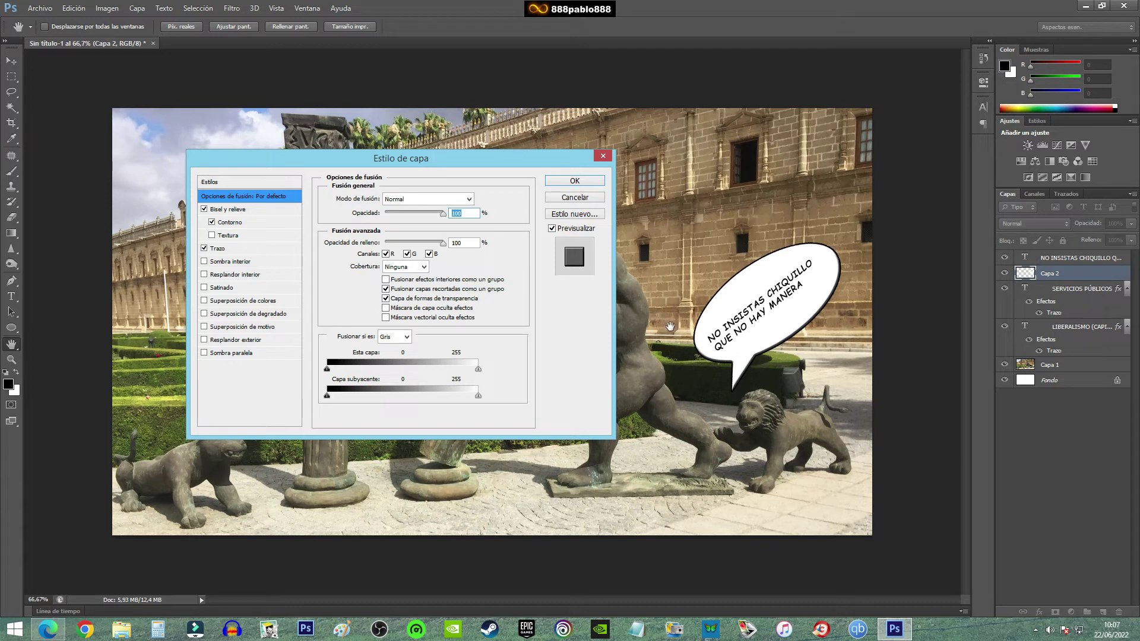
left_click(584, 180)
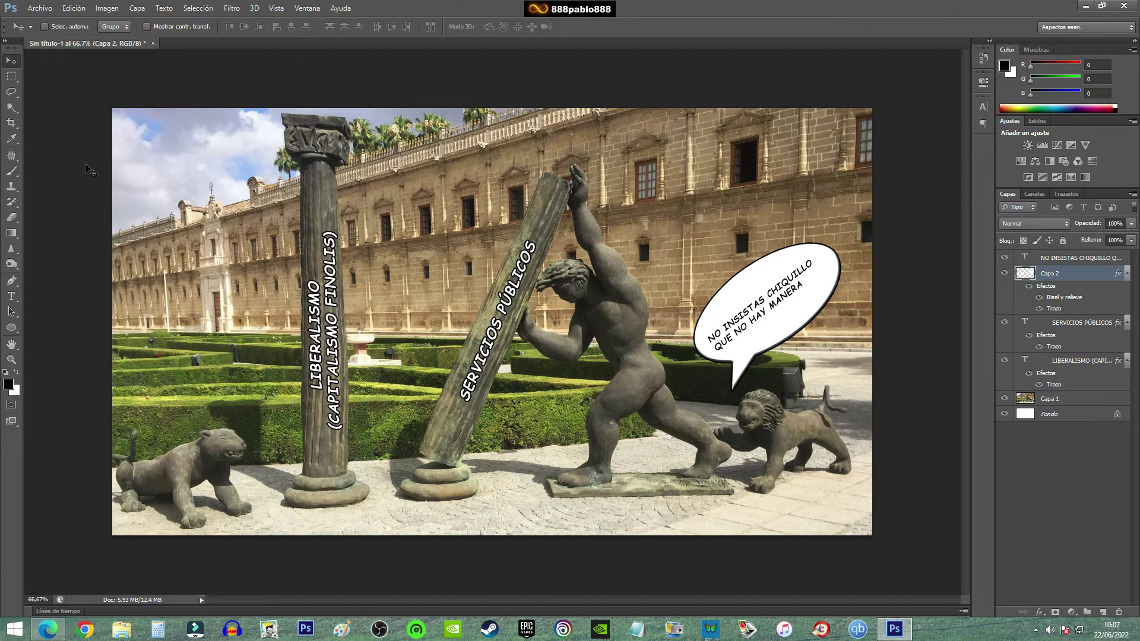
- Add a 6 pt signature text with the author's name, placed in the photo's bottom-right corner
left_click(11, 296)
left_click_drag(493, 478, 767, 516)
type("Pa")
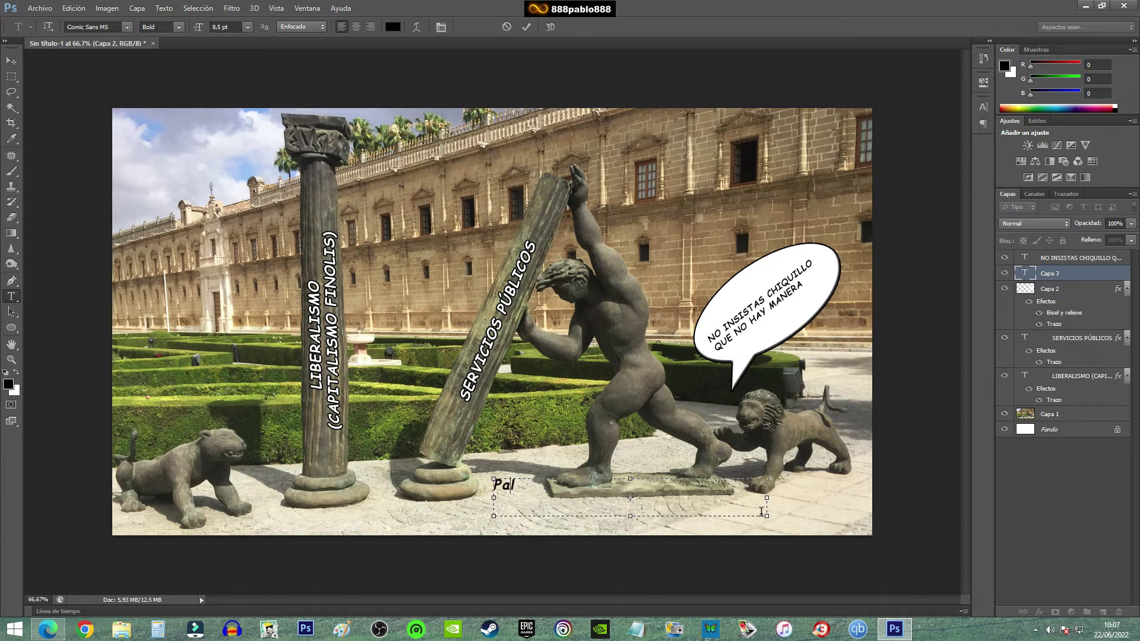
type("blo Mor")
left_click(522, 29)
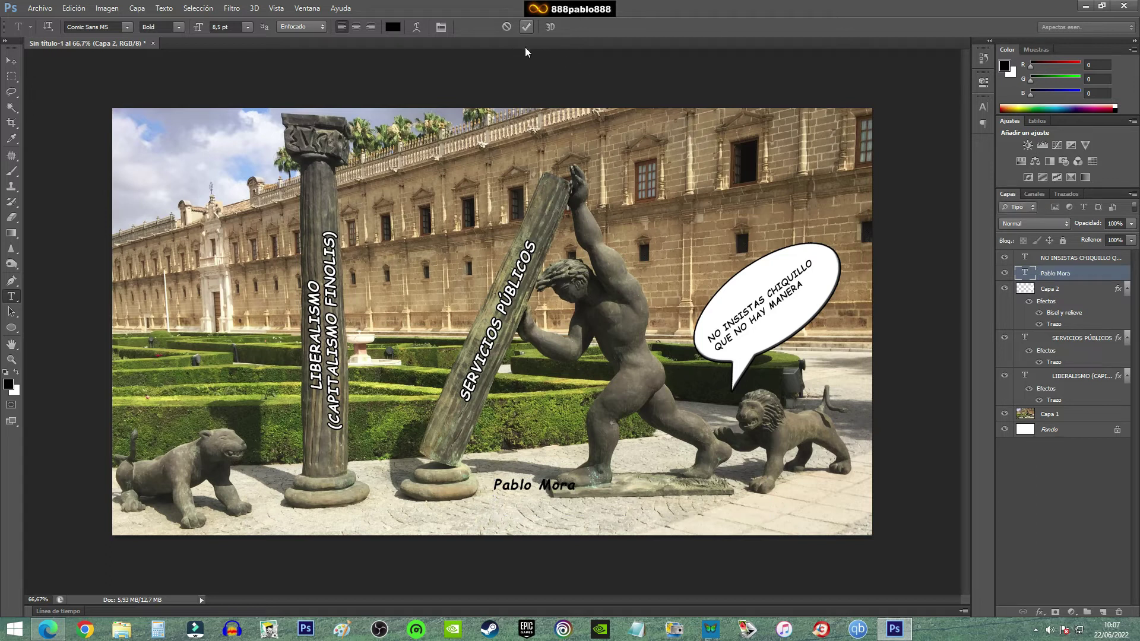
left_click(248, 27)
left_click(241, 38)
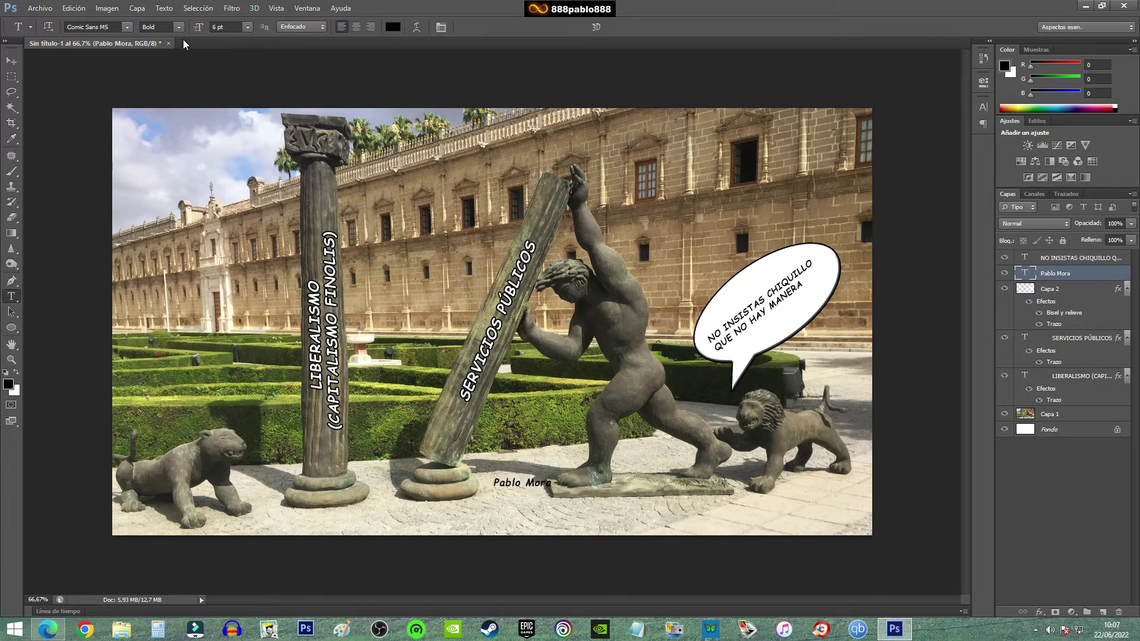
left_click(11, 60)
mouse_move(508, 487)
left_mouse_down()
mouse_move(241, 536)
mouse_move(825, 532)
left_mouse_up()
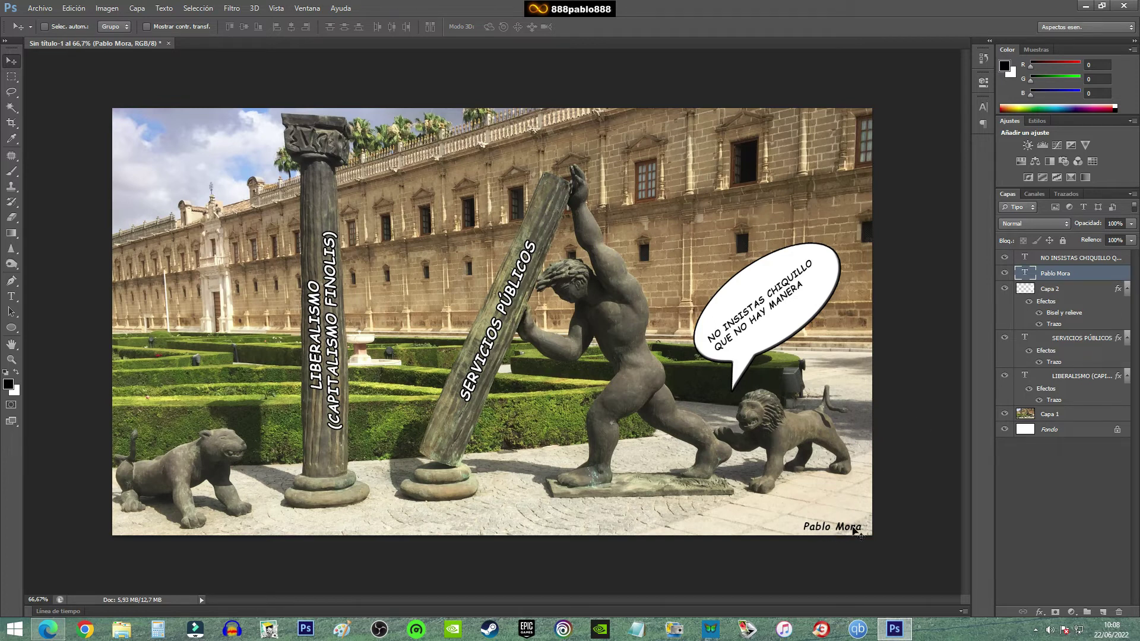
- Fade the signature layer to 77% opacity
left_click(1131, 224)
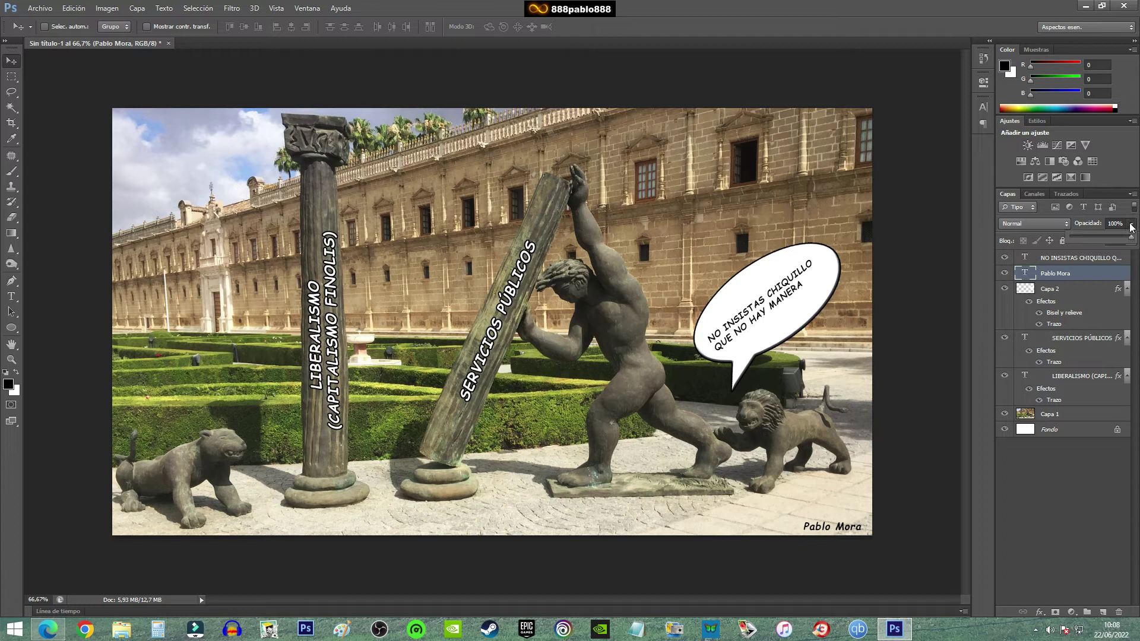
left_click_drag(1133, 239, 1099, 240)
left_click_drag(1115, 237, 1119, 241)
left_click(1069, 483)
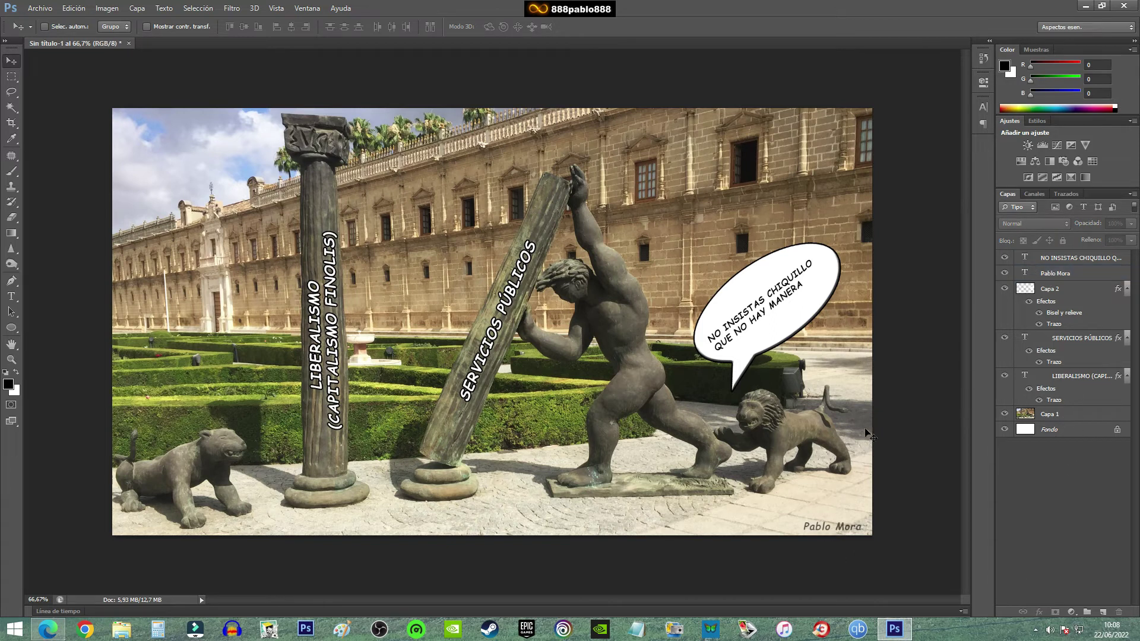
- Test a lower opacity on Capa 1, then return it to 100%
left_click(1004, 288)
left_click(1005, 414)
left_click(1047, 418)
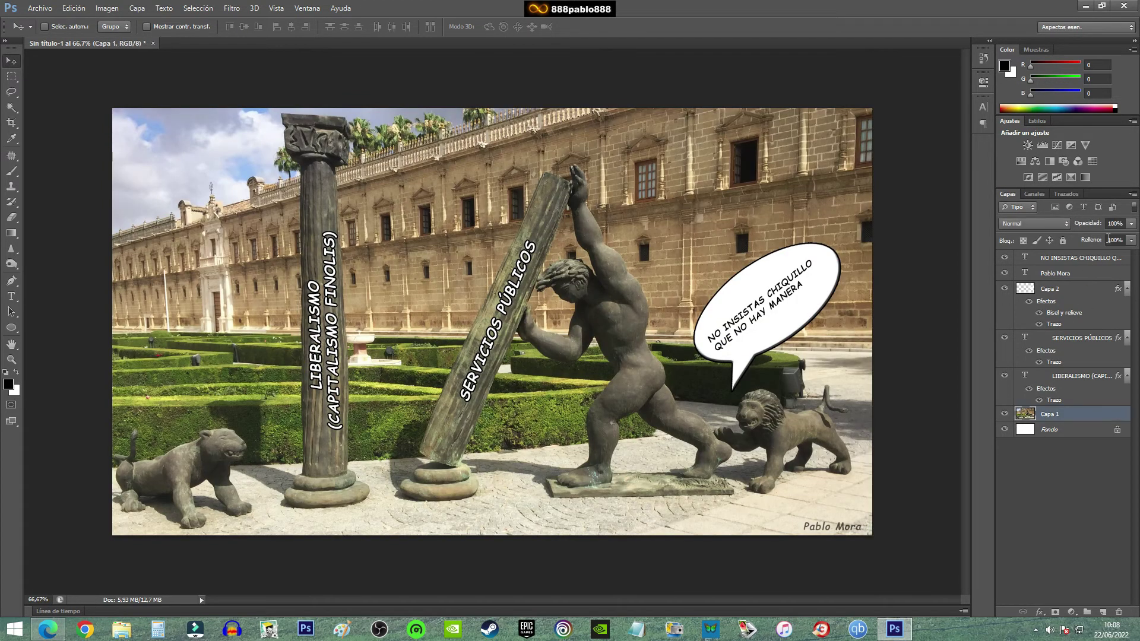
mouse_move(1132, 230)
left_mouse_down()
mouse_move(1123, 243)
mouse_move(1101, 237)
left_mouse_up()
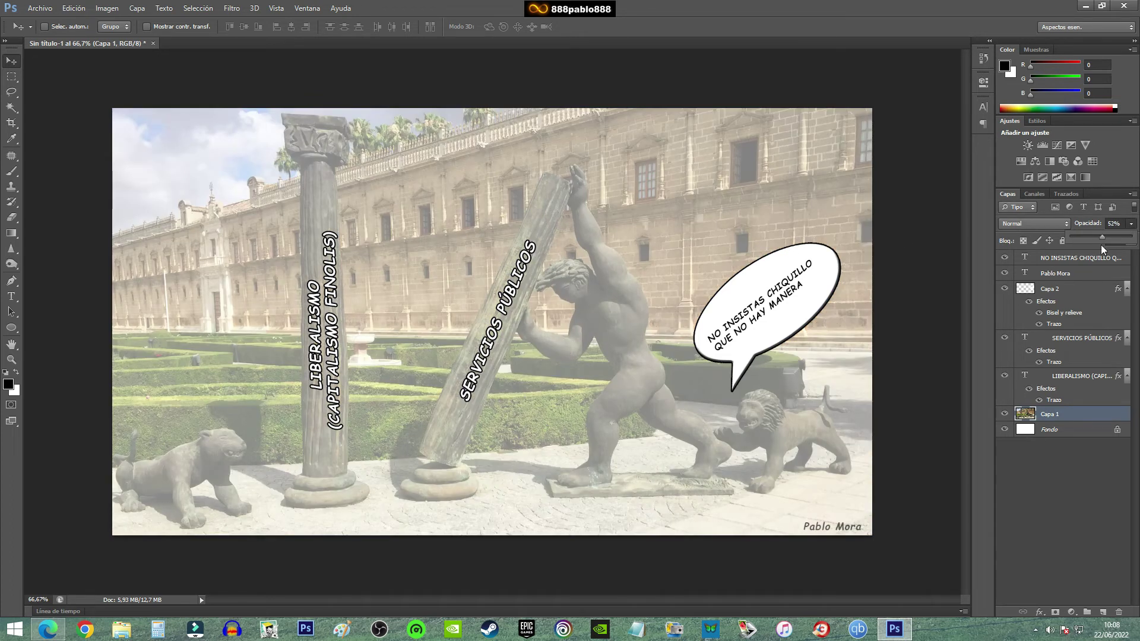
left_click_drag(1112, 236, 1130, 238)
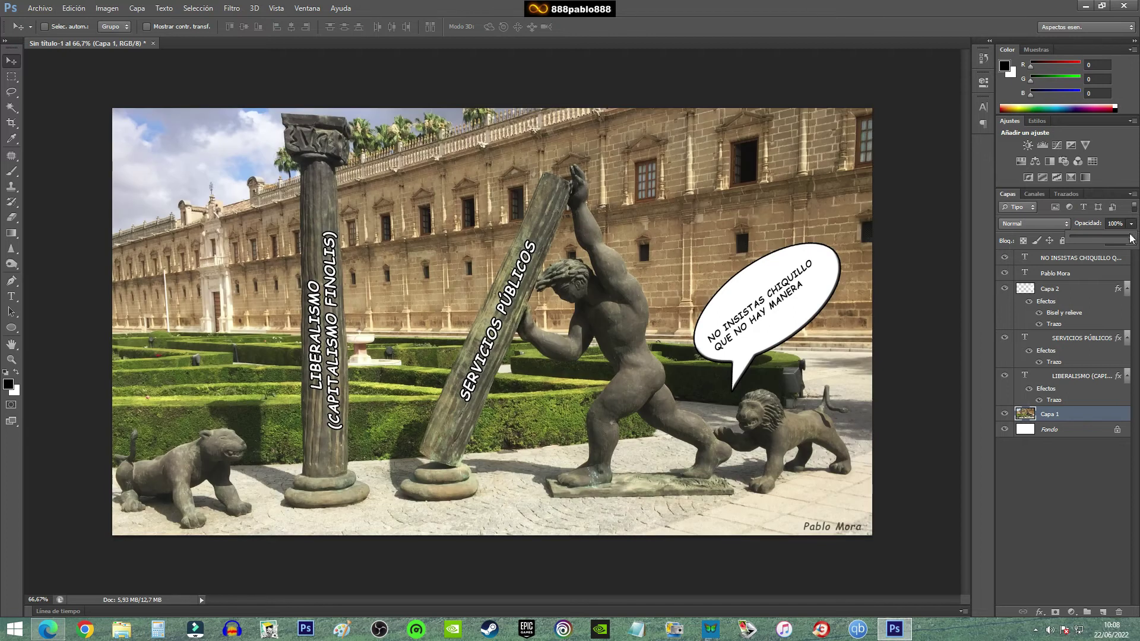
left_click(1108, 453)
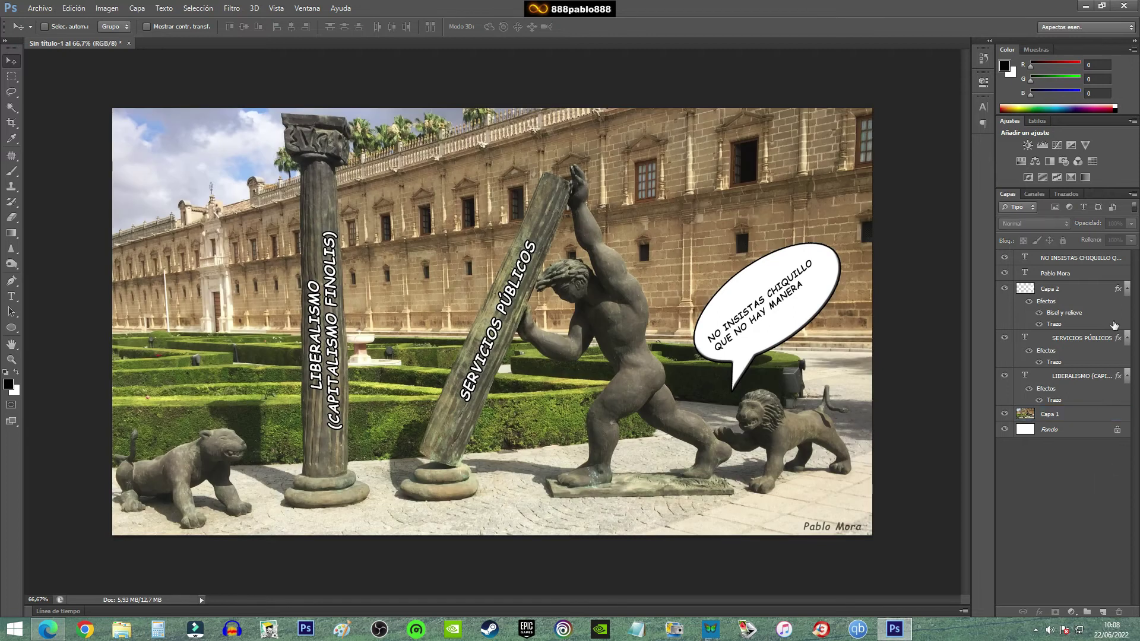
left_click(1060, 419)
left_click(1131, 239)
mouse_move(1129, 254)
left_mouse_down()
mouse_move(1102, 254)
mouse_move(1131, 253)
left_mouse_up()
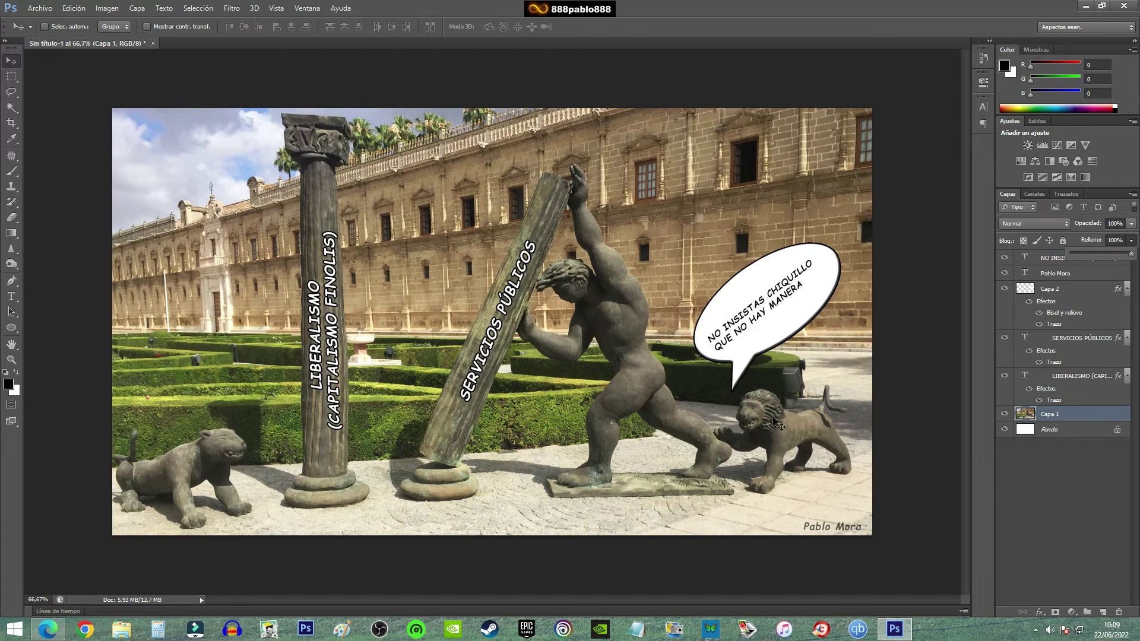
- Start Guardar como and navigate to the desktop's 01. TEMPORALES folder
left_click(39, 12)
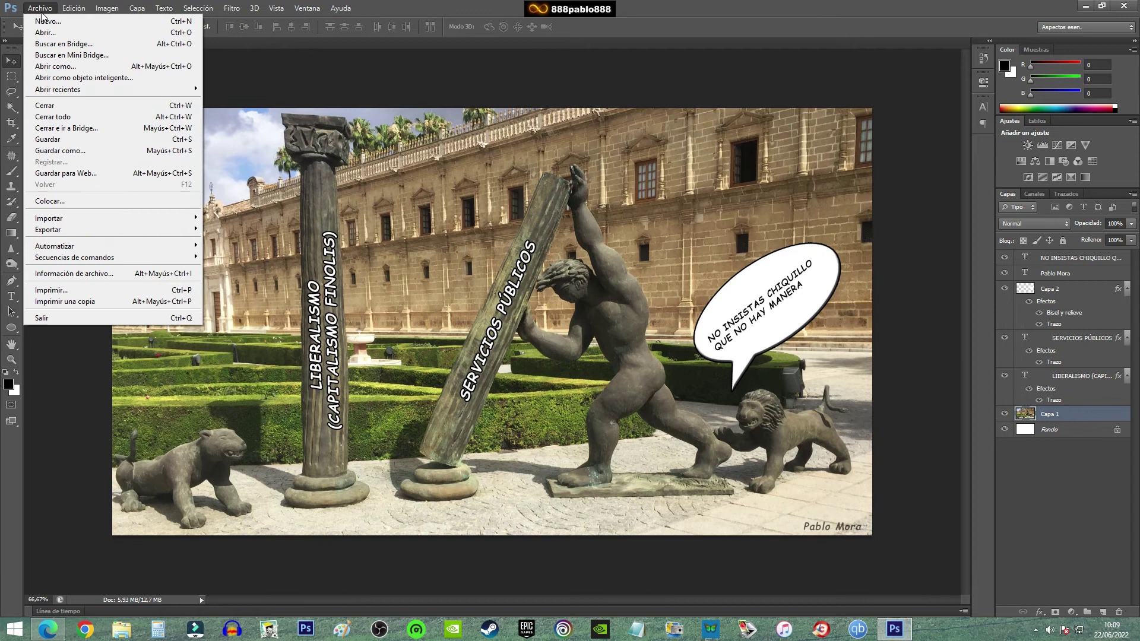
left_click(84, 153)
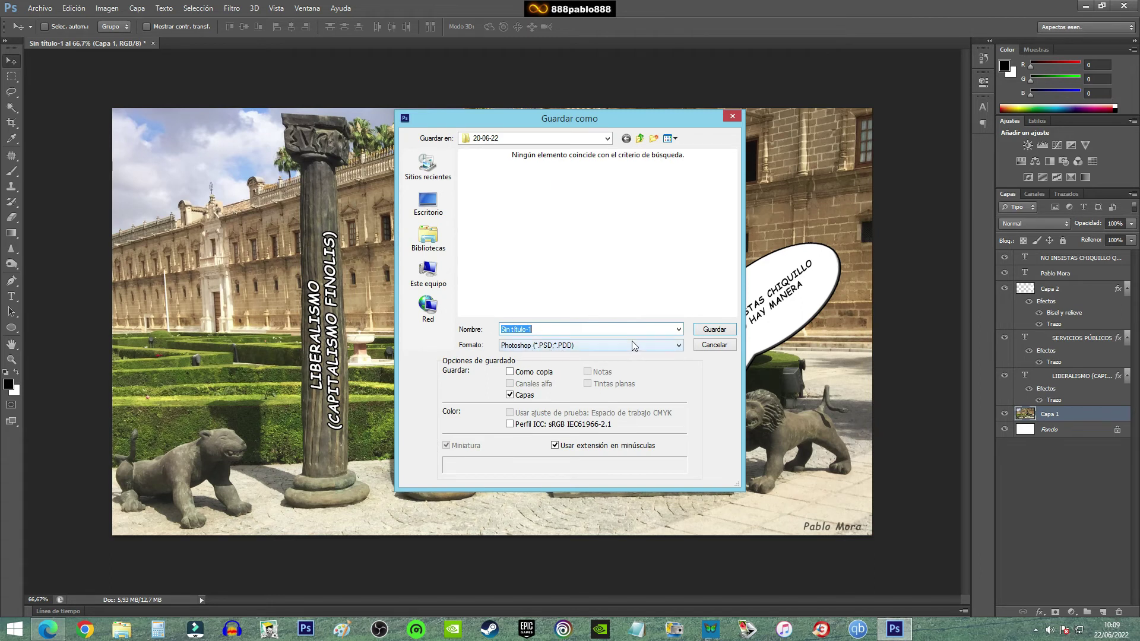
left_click(423, 204)
left_click(552, 268)
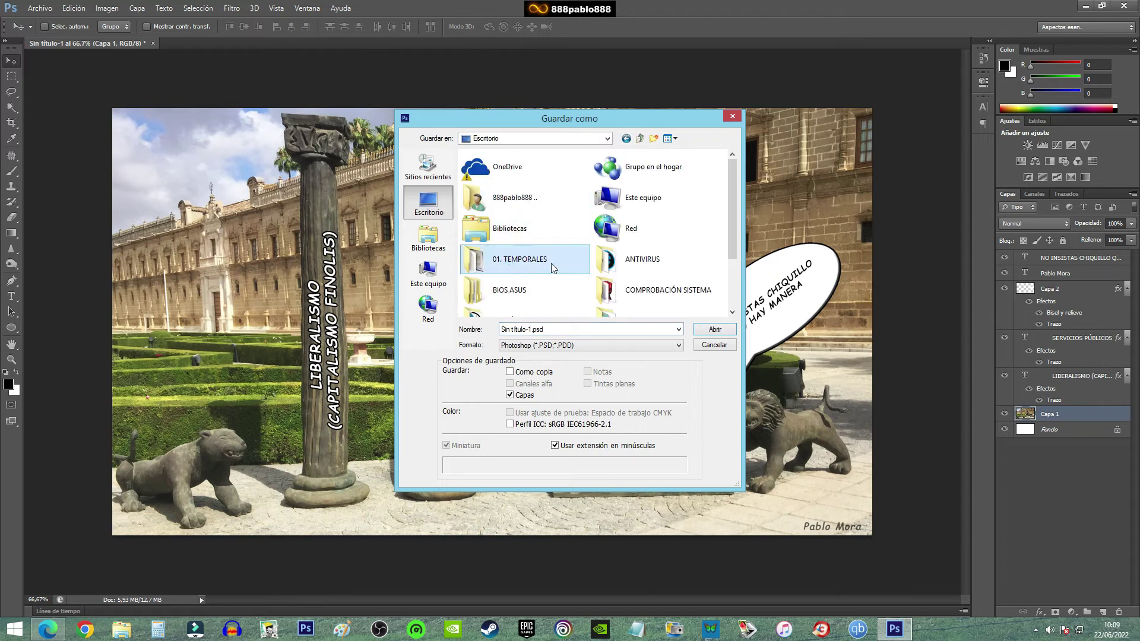
double_click(504, 260)
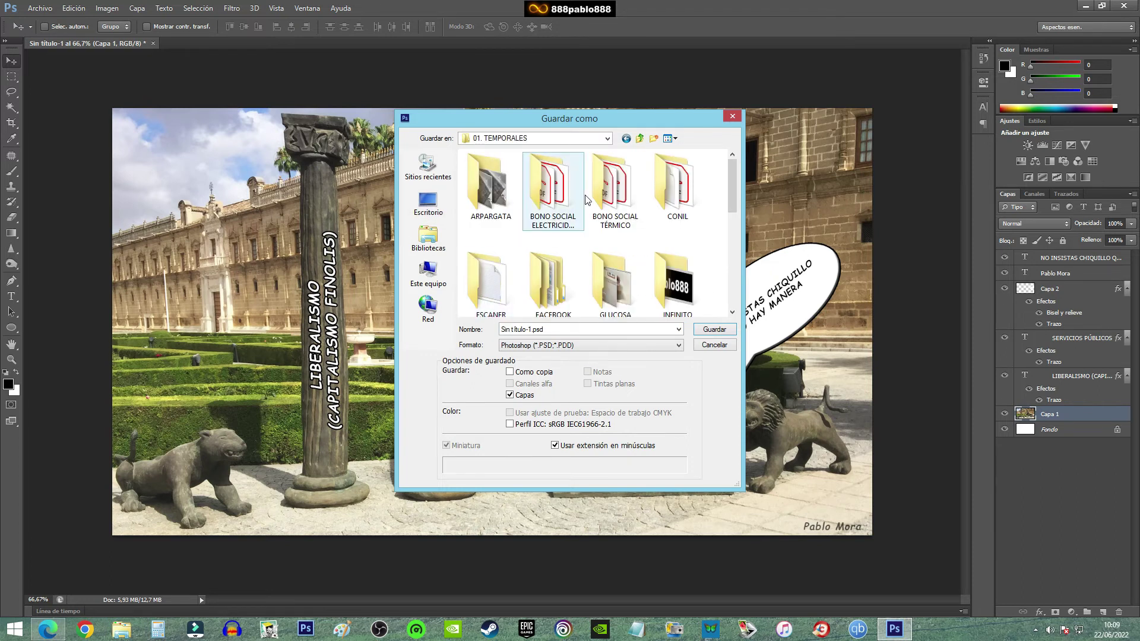
- Create a HERCULES folder and save Sin título-1.psd there with maximum compatibility
left_click(654, 138)
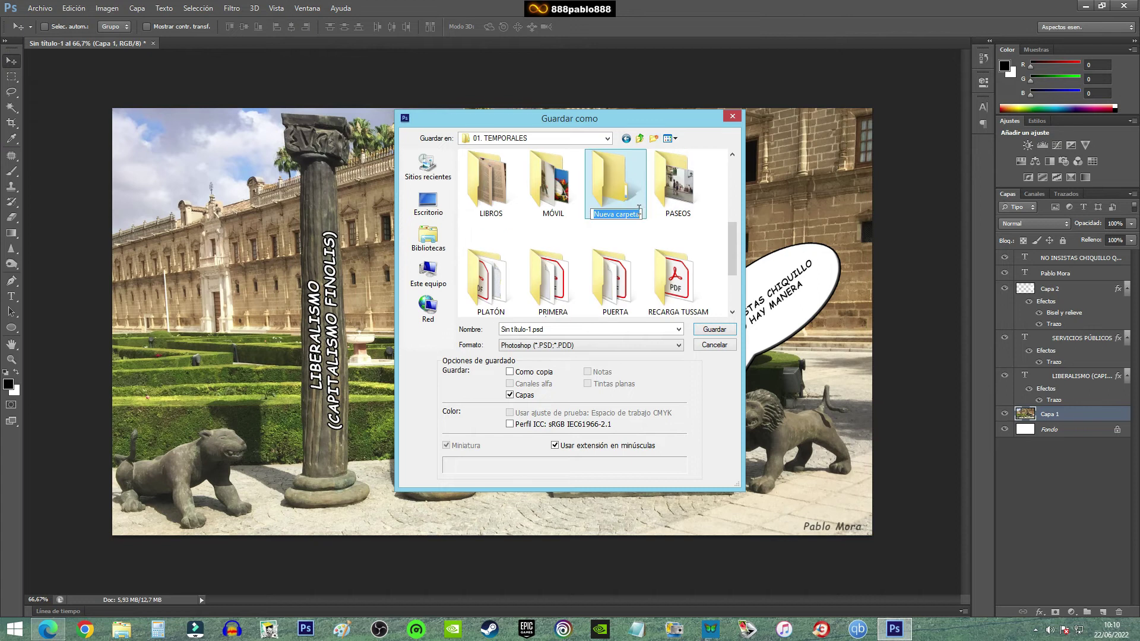
type("hercules")
key("BackSpace")
key("BackSpace")
key("BackSpace")
type("HERCULES")
key("Return")
key("Return")
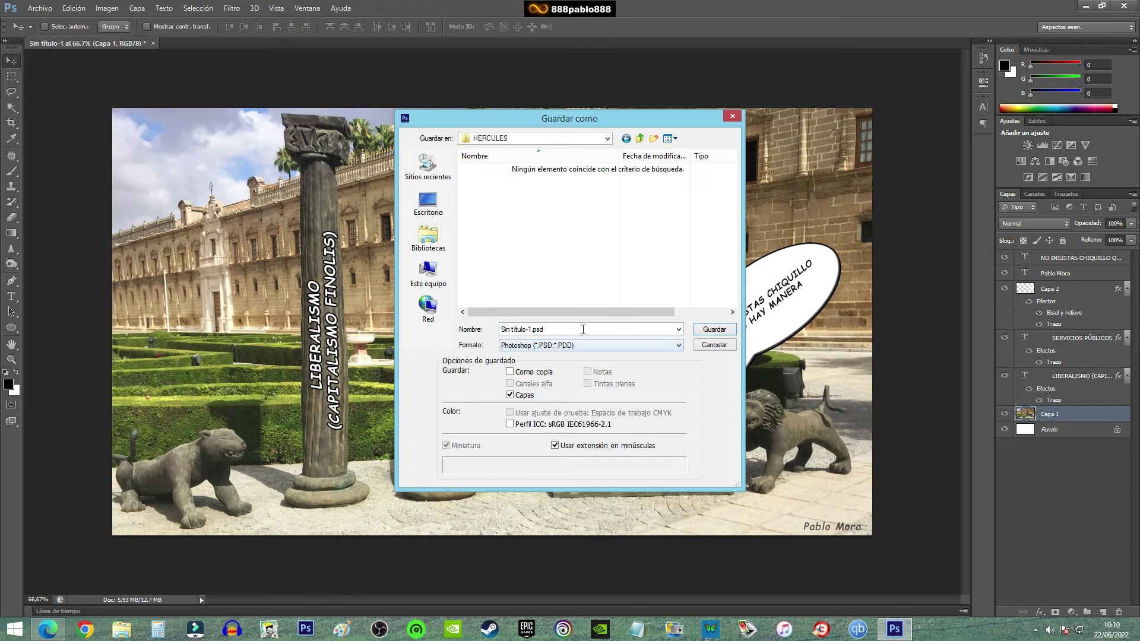
left_click(717, 331)
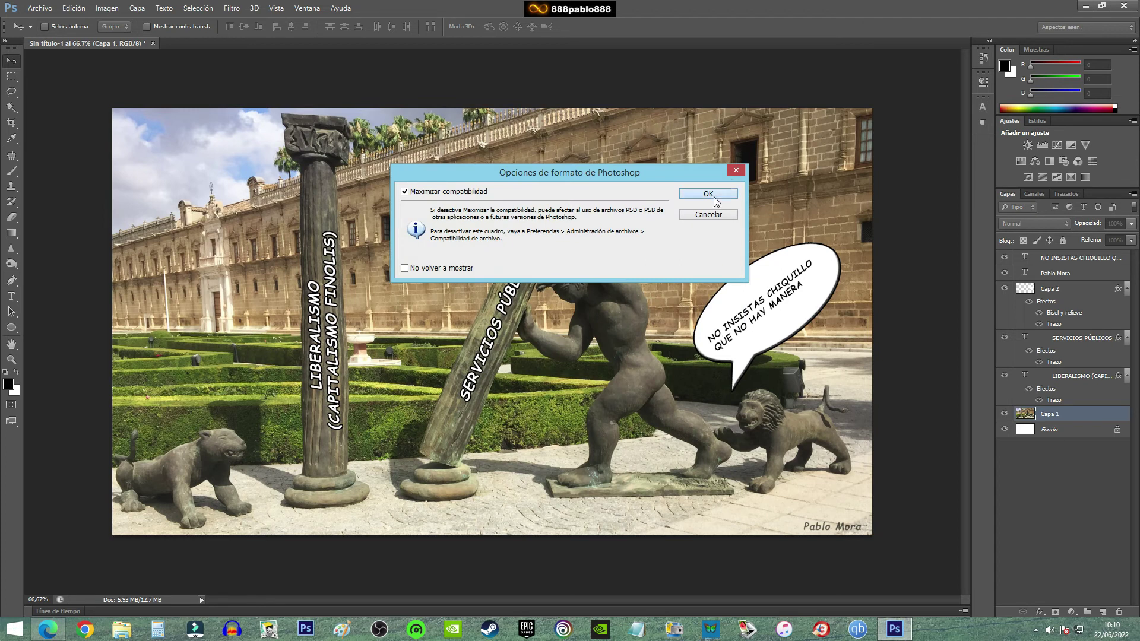
left_click(708, 194)
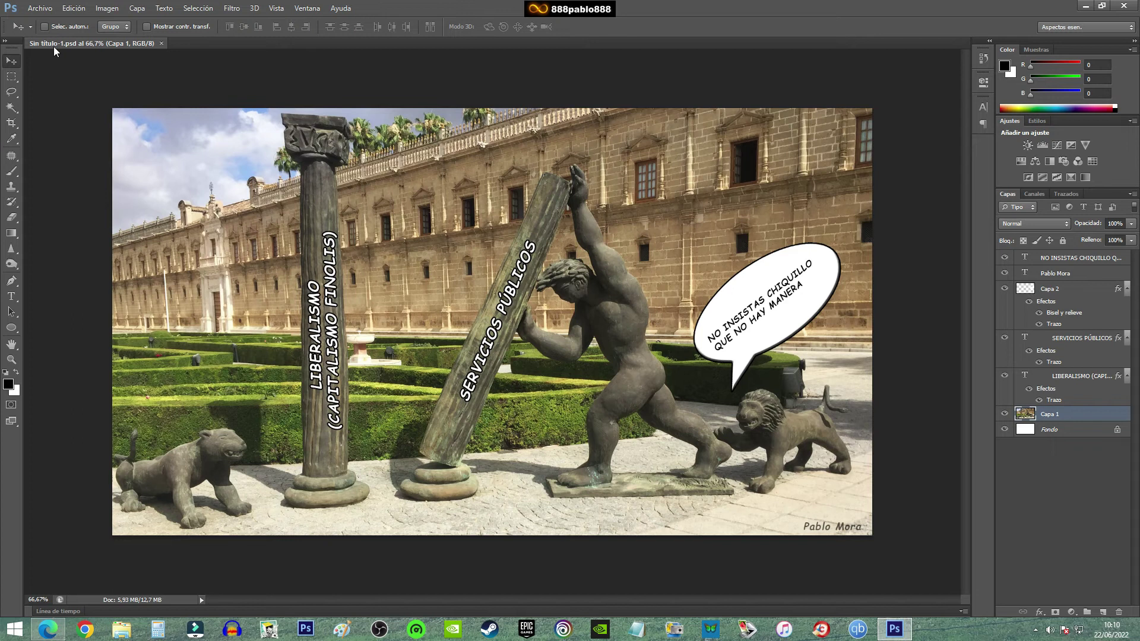
- Save the composition as a JPEG named HERCULES, accepting the default JPEG quality options
left_click(40, 8)
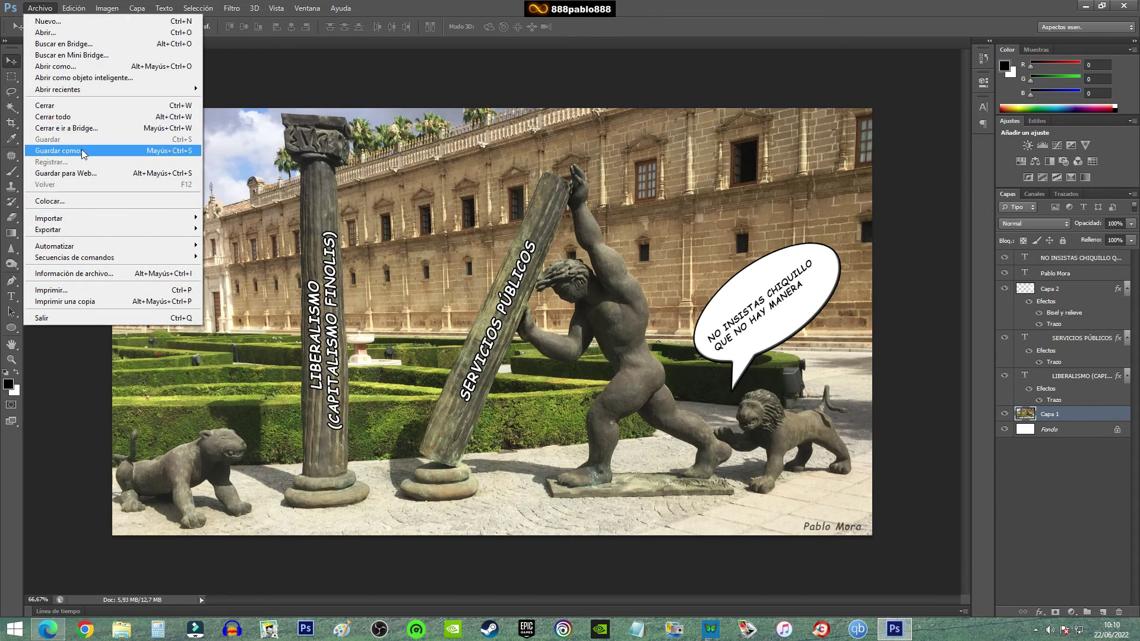
left_click(83, 154)
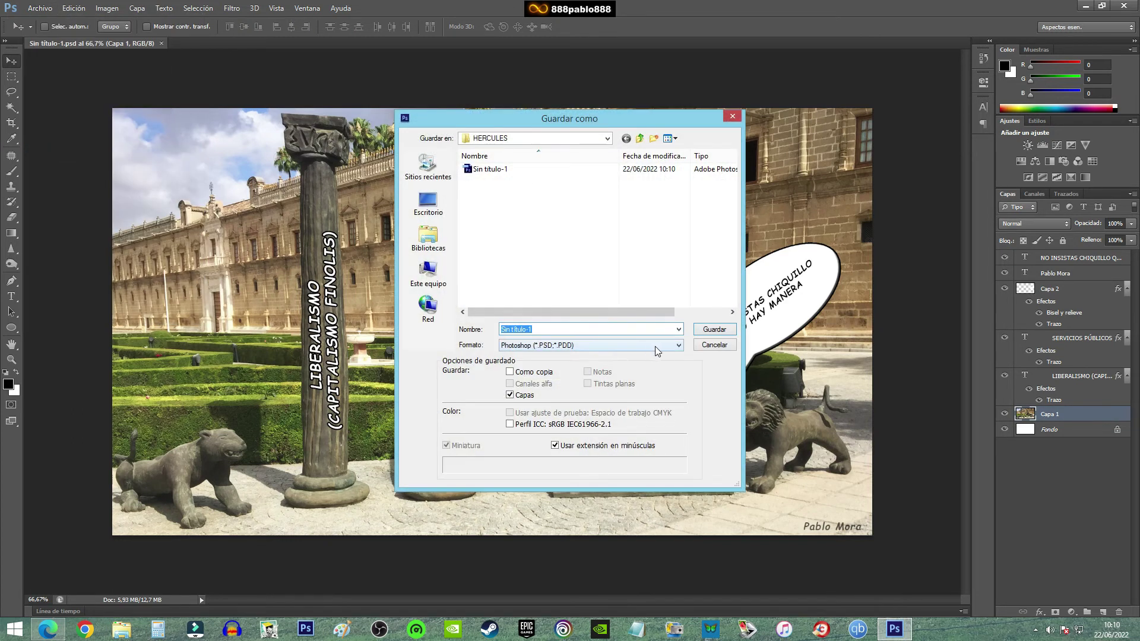
left_click(675, 347)
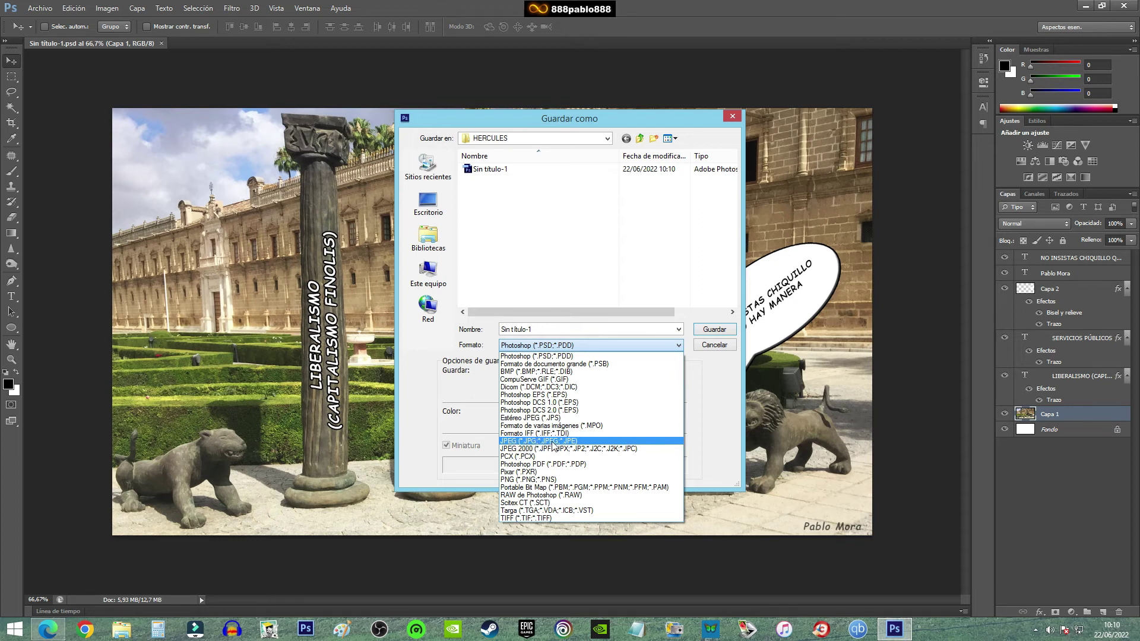
left_click(559, 446)
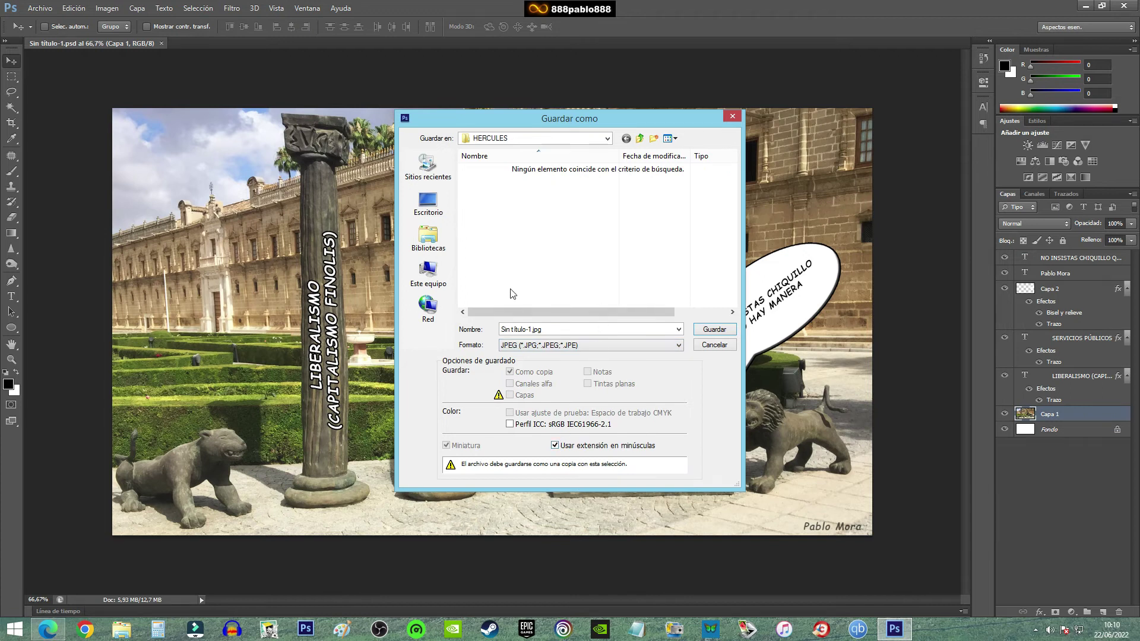
left_click(528, 330)
type("HERCULES")
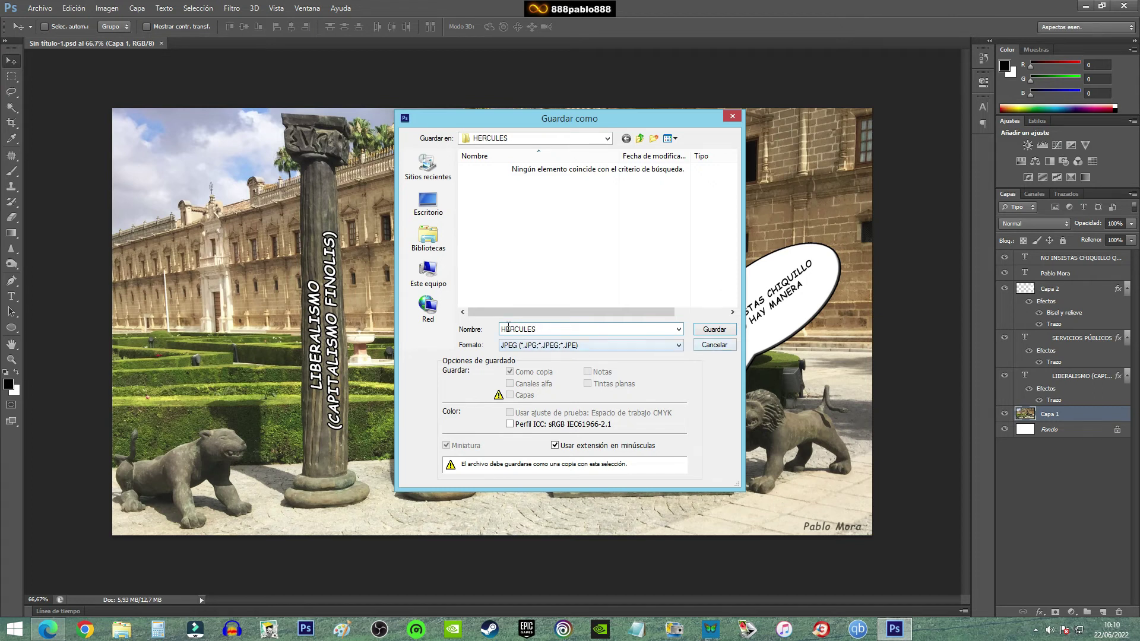
left_click(717, 335)
left_click(656, 172)
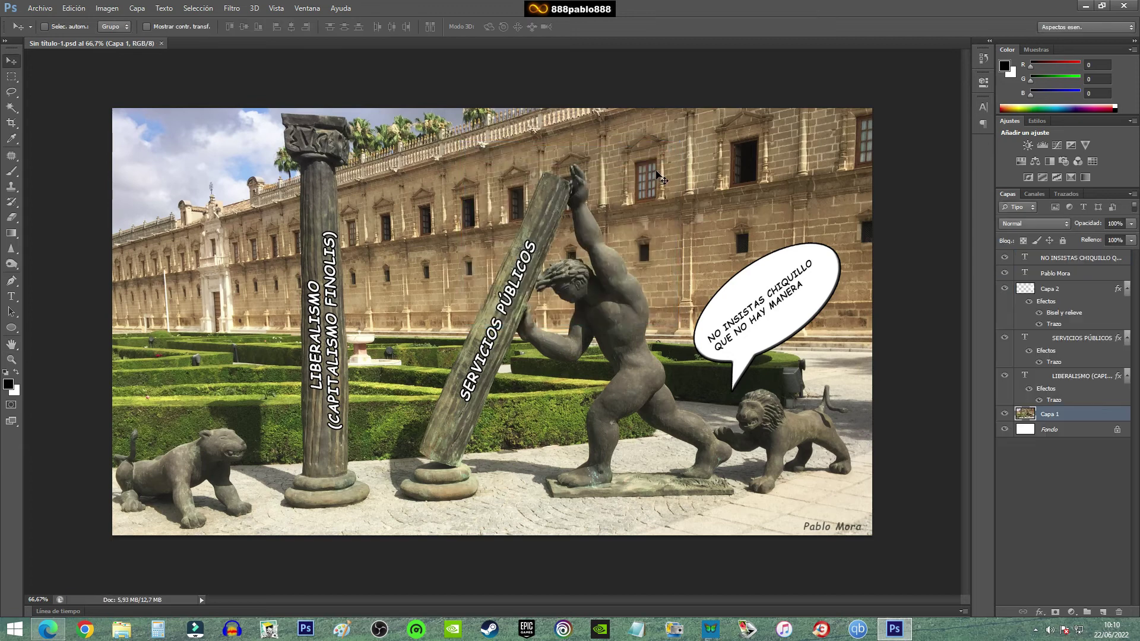
- Open your Facebook profile in a new Edge tab via the MI FACEBOOK bookmark
left_click(51, 627)
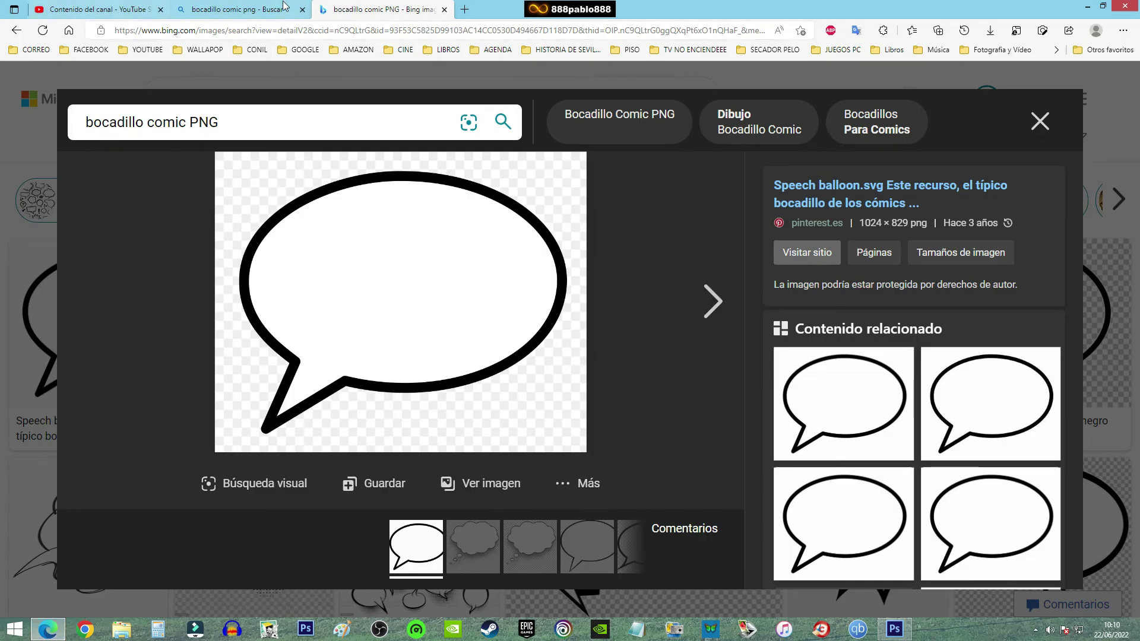
left_click(464, 9)
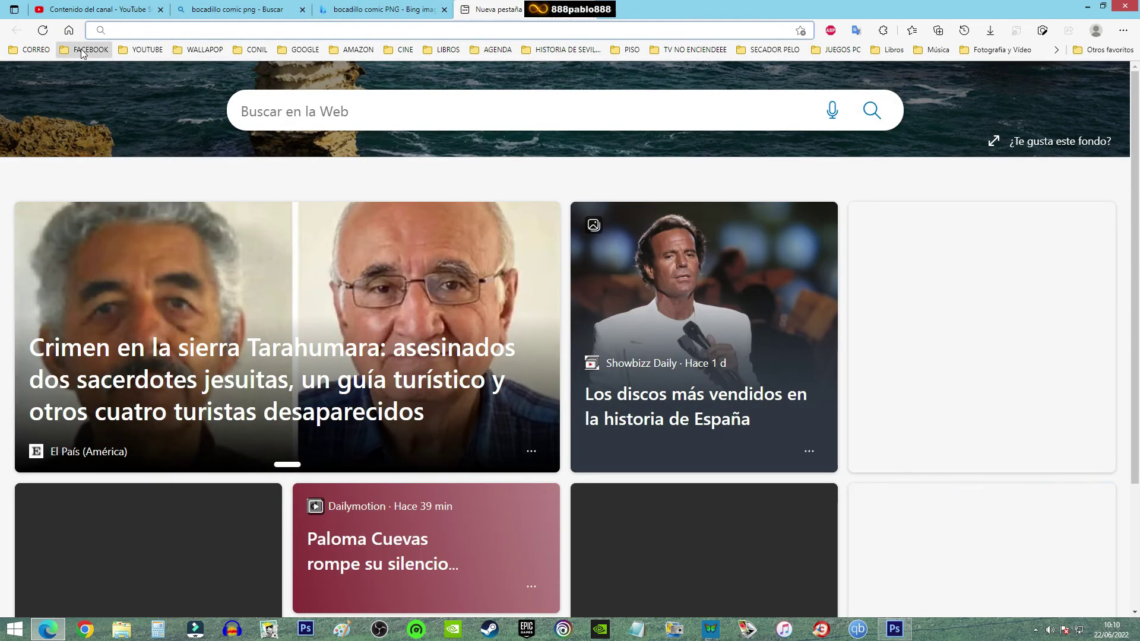
left_click(86, 49)
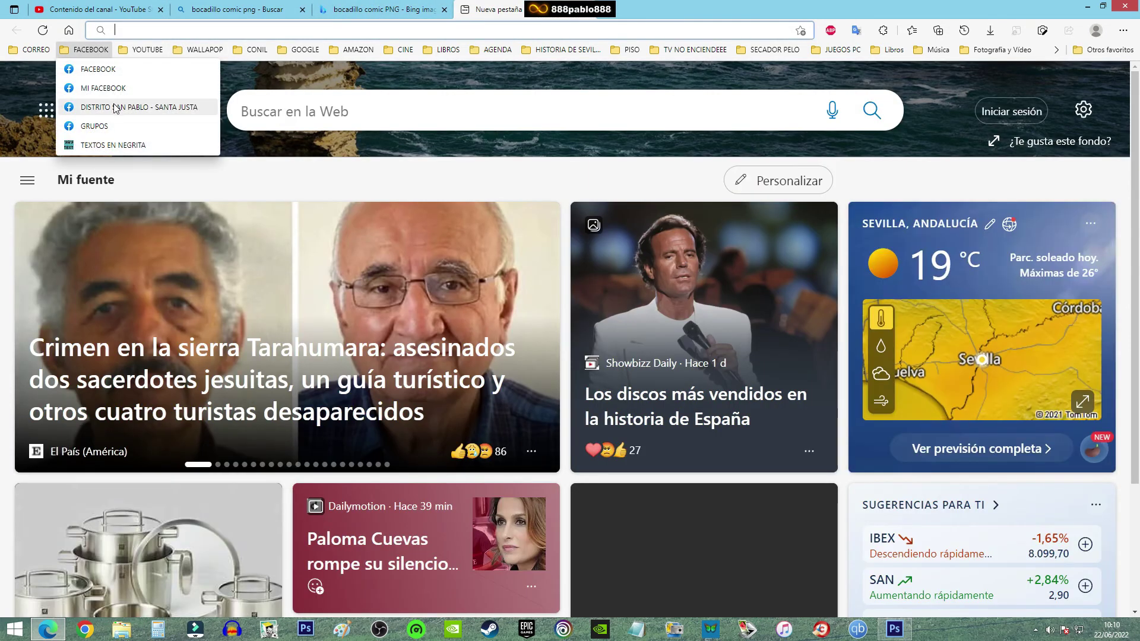
left_click(105, 89)
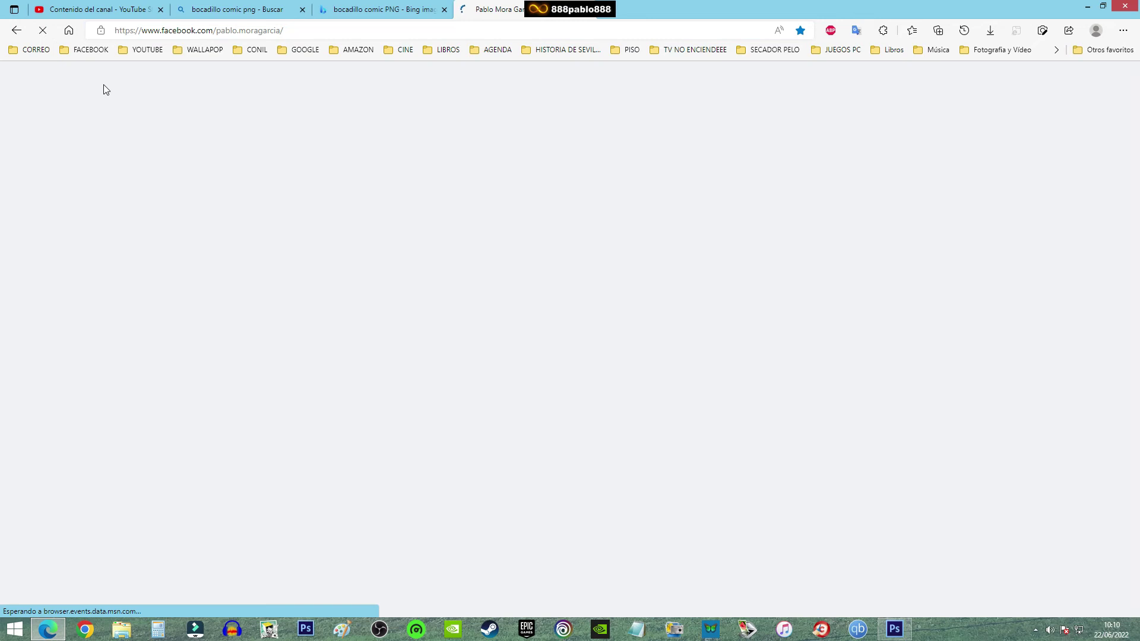
- Start a new post from the profile's '¿Qué estás pensando?' box
scroll(829, 222, "down", 4)
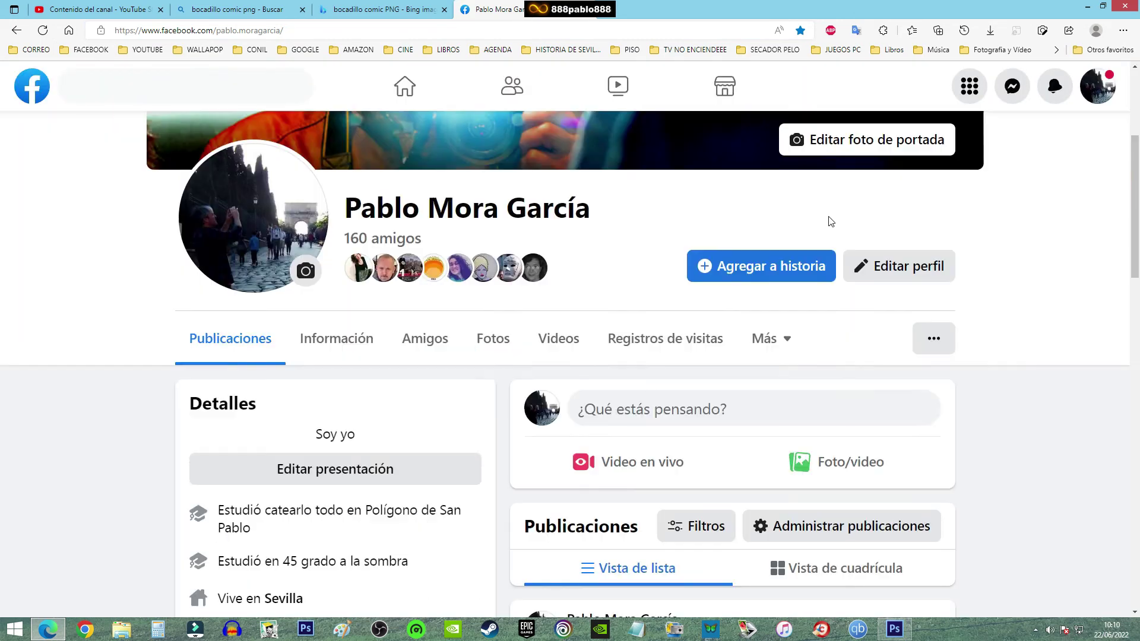
scroll(952, 229, "down", 3)
scroll(993, 267, "down", 2)
scroll(992, 267, "up", 5)
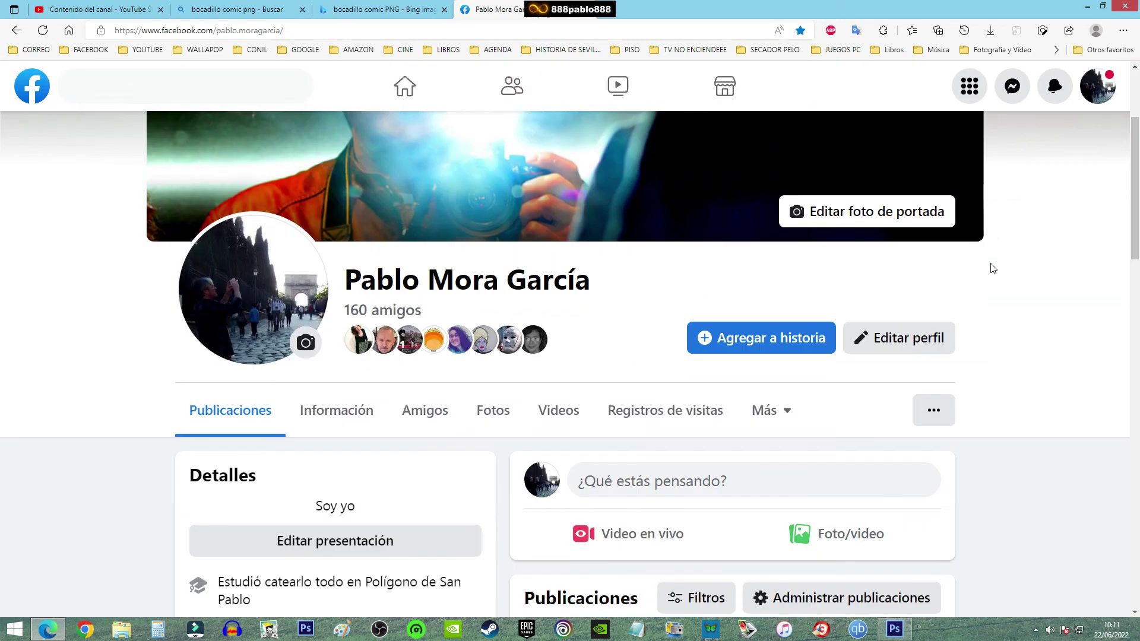
scroll(993, 268, "down", 3)
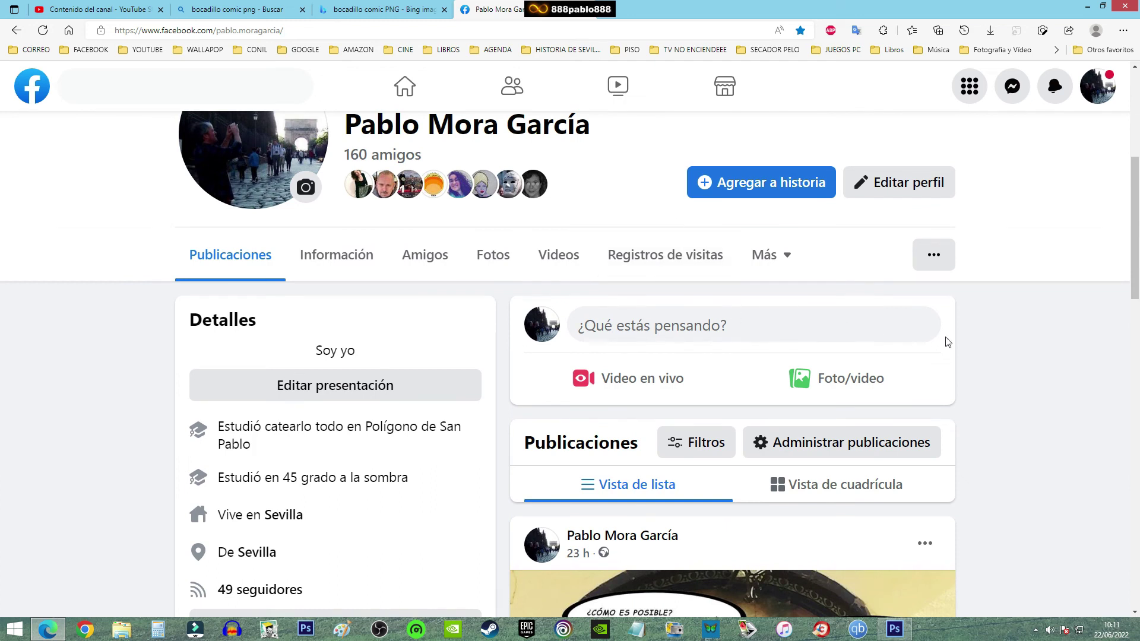
left_click(638, 326)
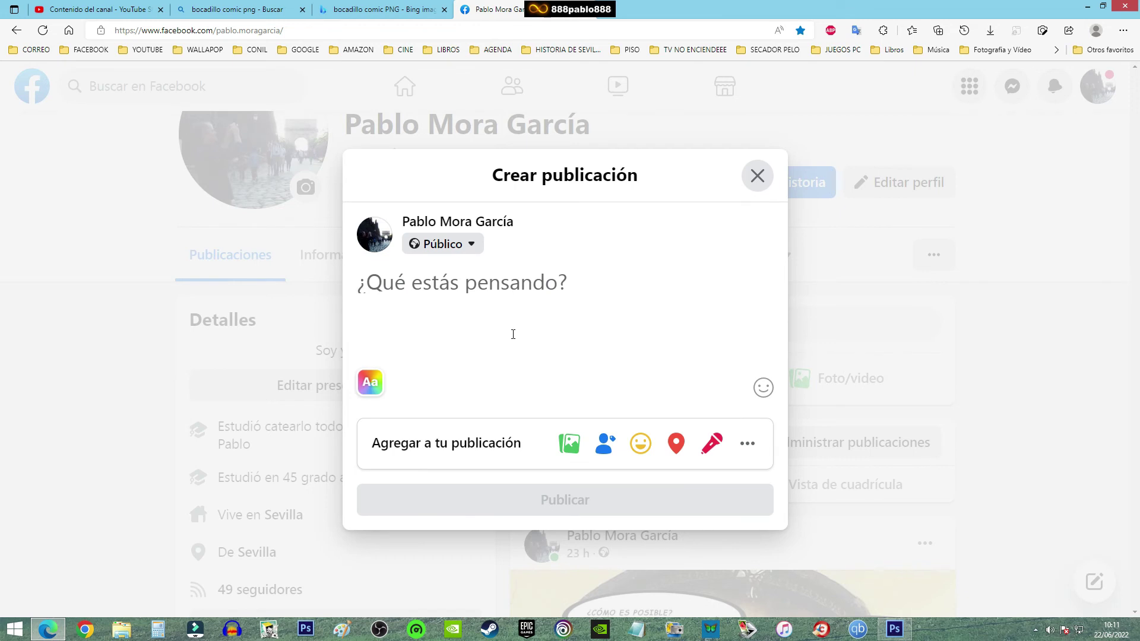
- Attach the HERCULES image from 01. TEMPORALES > HERCULES to the new post
left_click(571, 446)
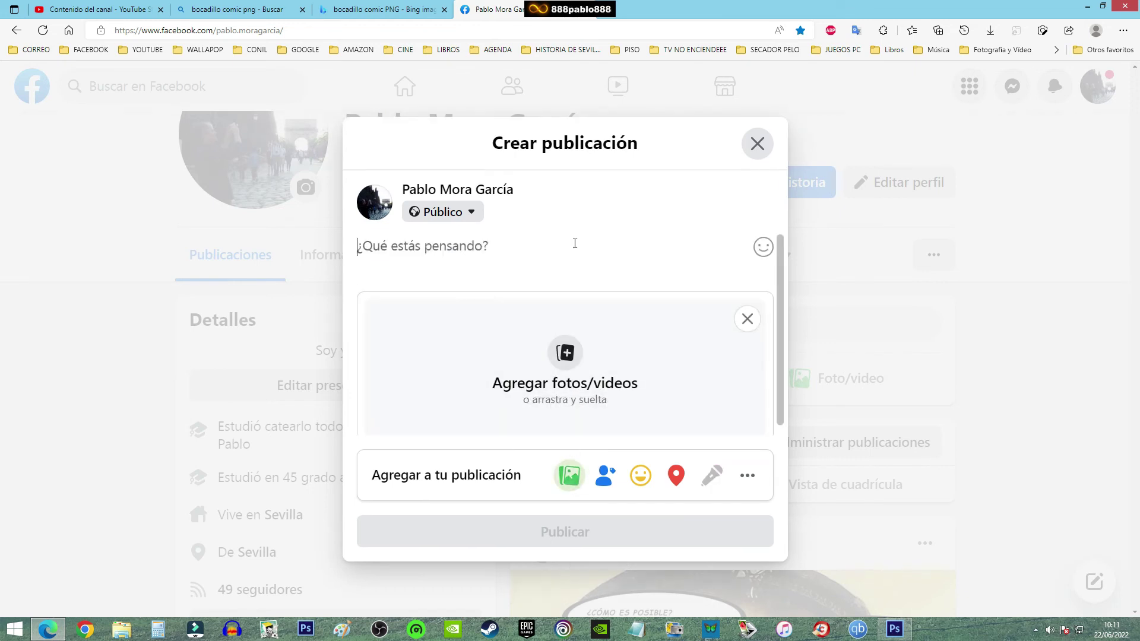
left_click(566, 357)
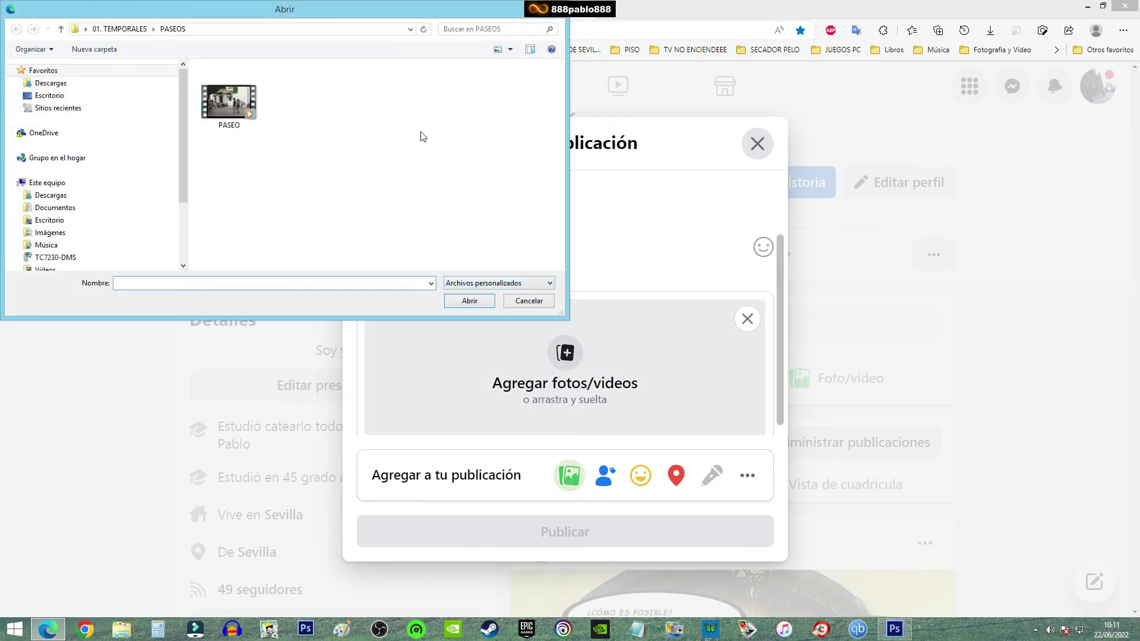
left_click(122, 29)
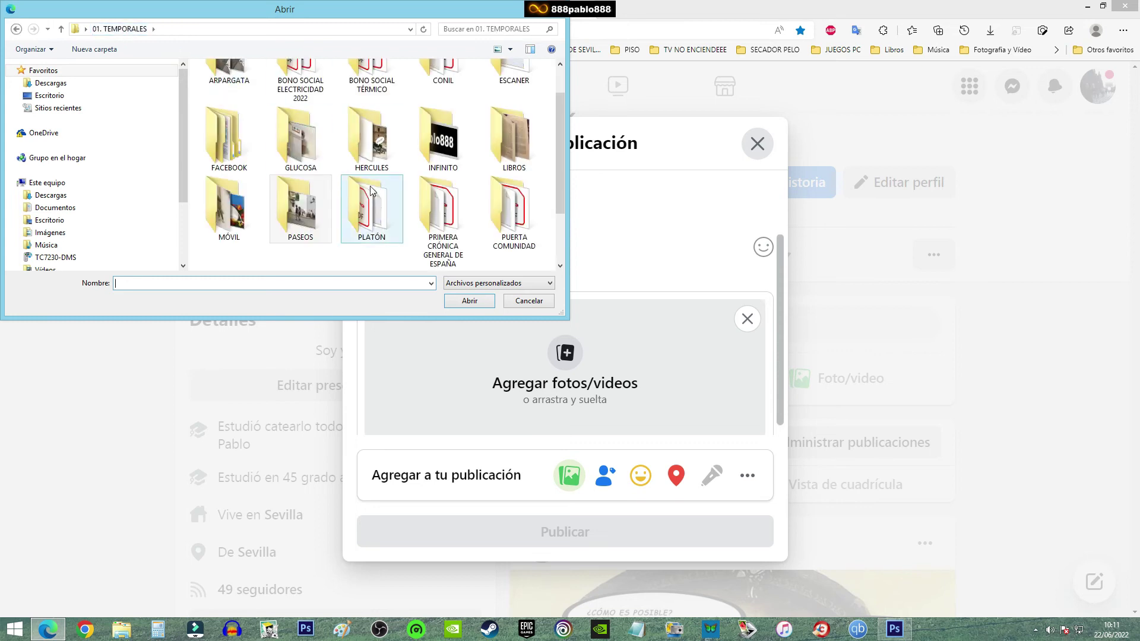
double_click(373, 151)
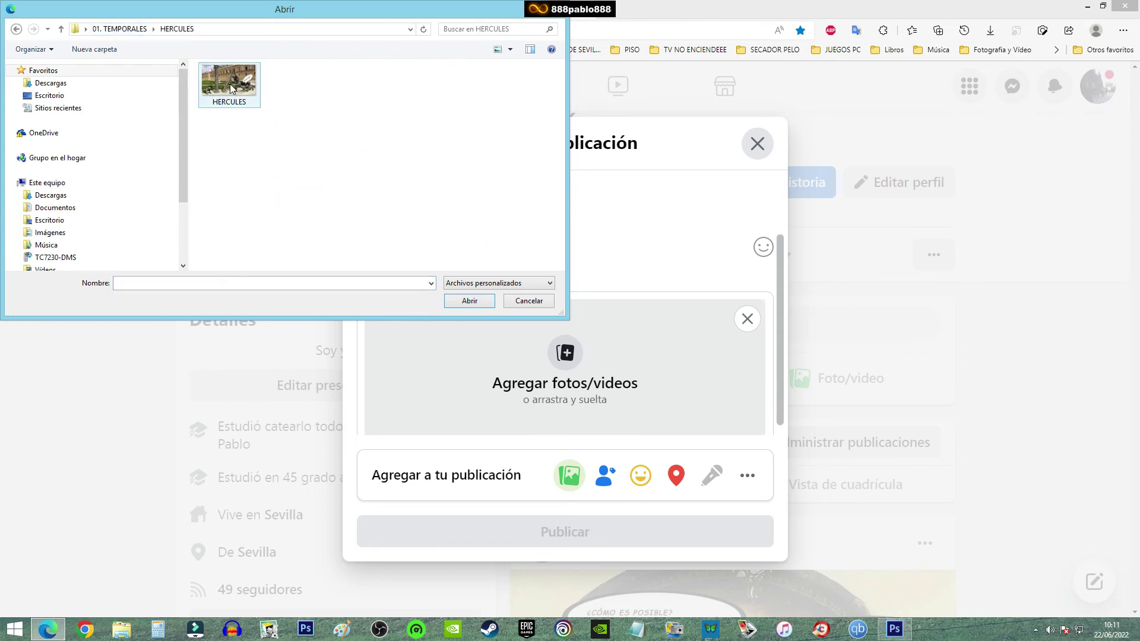
double_click(234, 90)
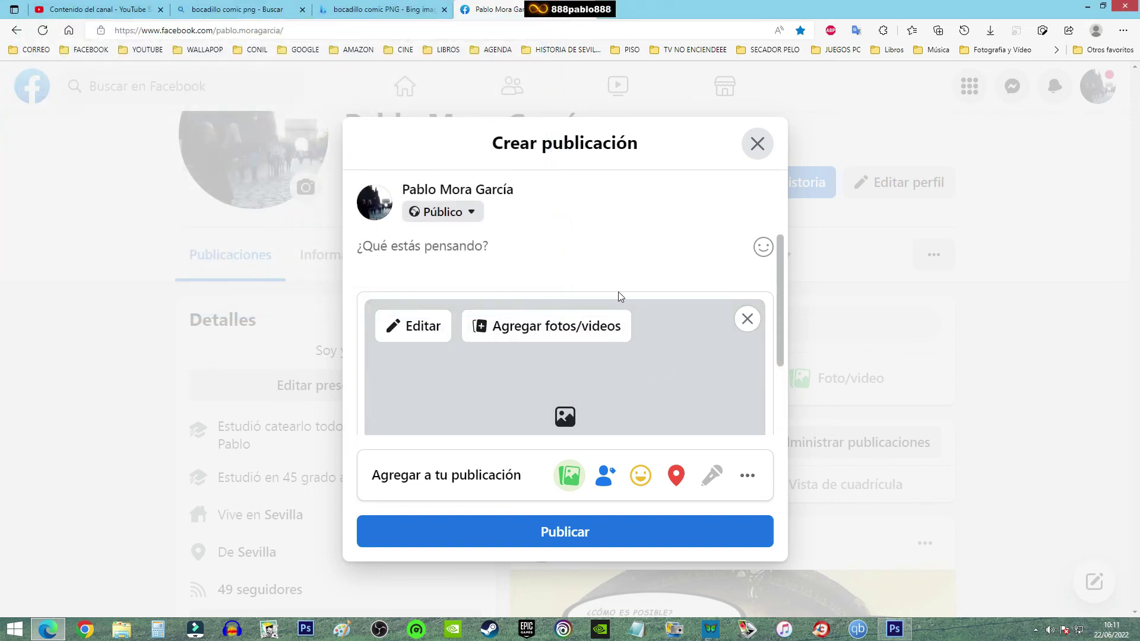
- Publish the post with the attached HERCULES photo
scroll(617, 297, "down", 2)
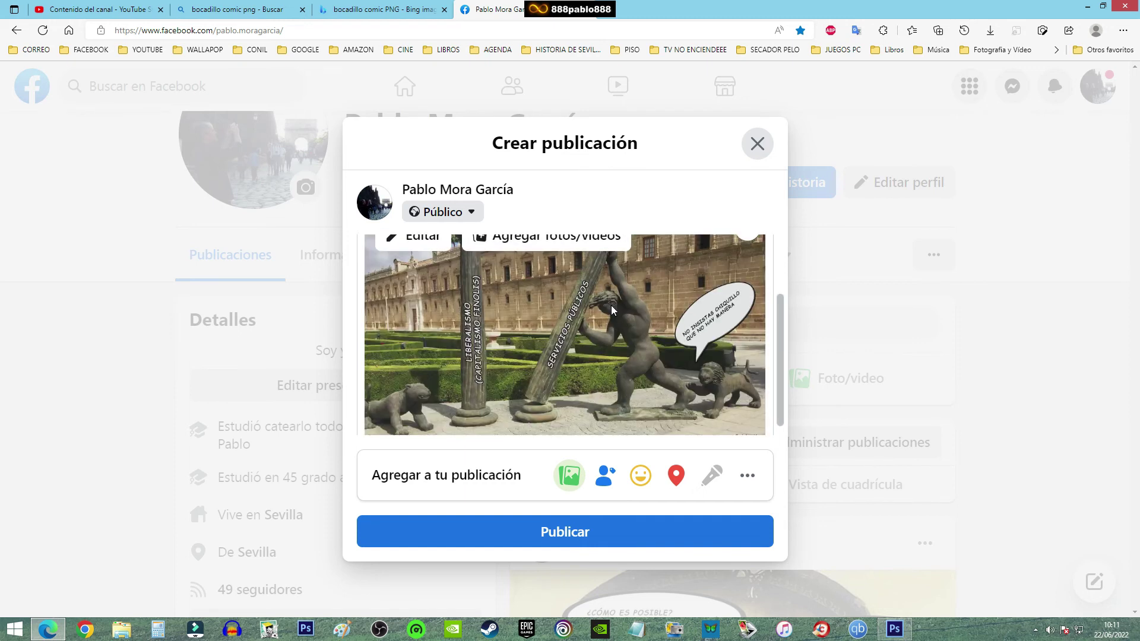
scroll(570, 356, "up", 1)
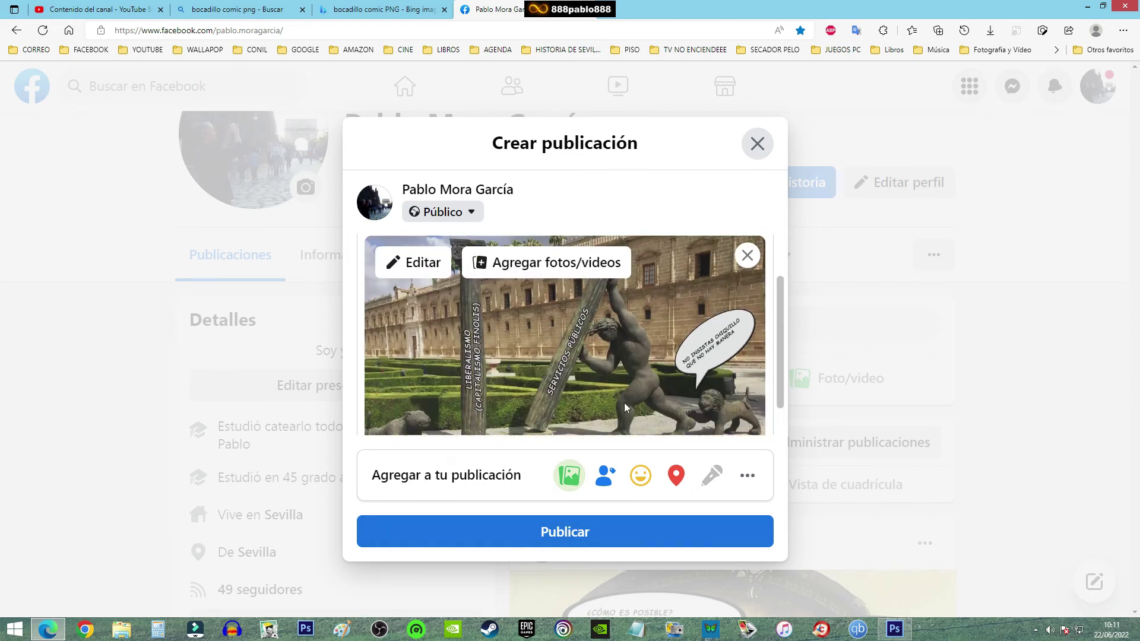
scroll(582, 416, "down", 1)
left_click(574, 535)
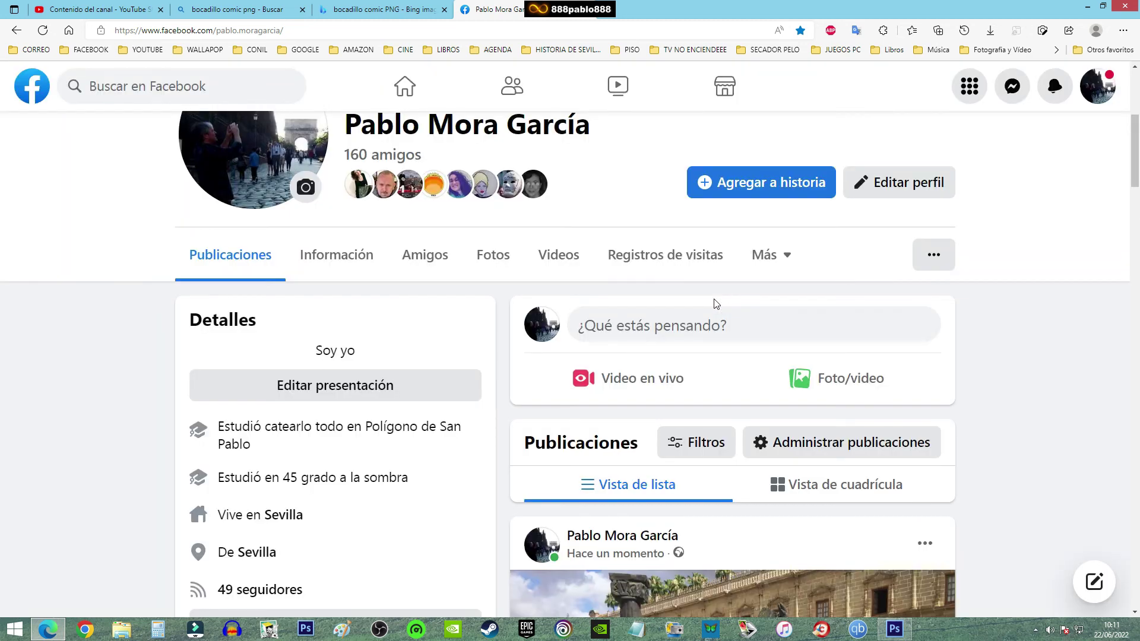
- Scroll down to the new HERCULES post and open its photo full-size
scroll(967, 326, "down", 3)
scroll(969, 327, "down", 3)
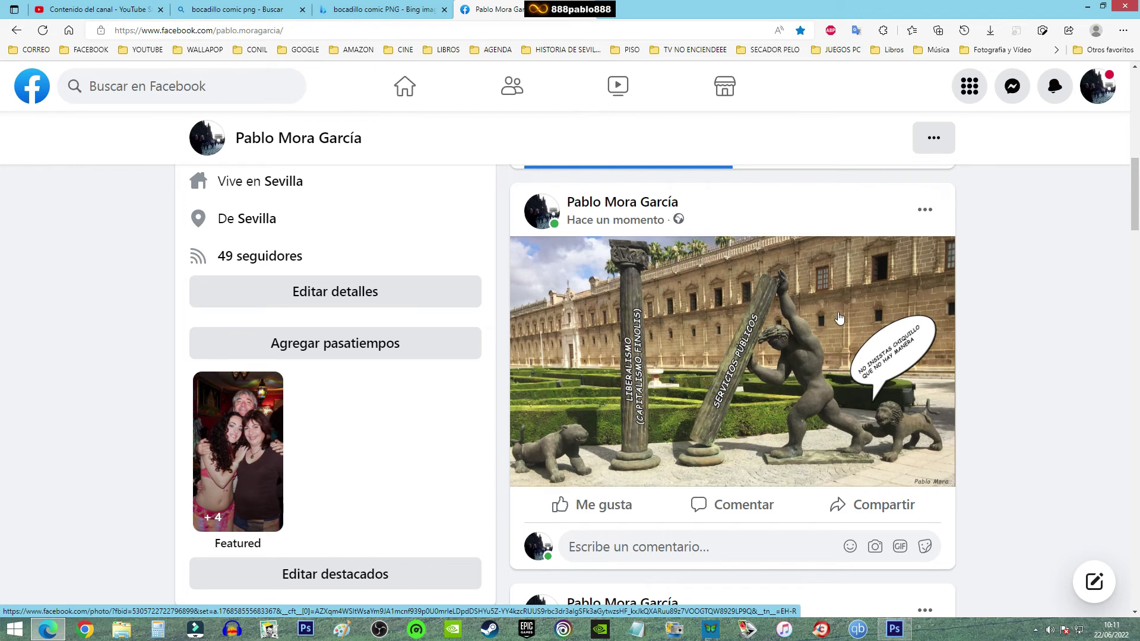
left_click(801, 324)
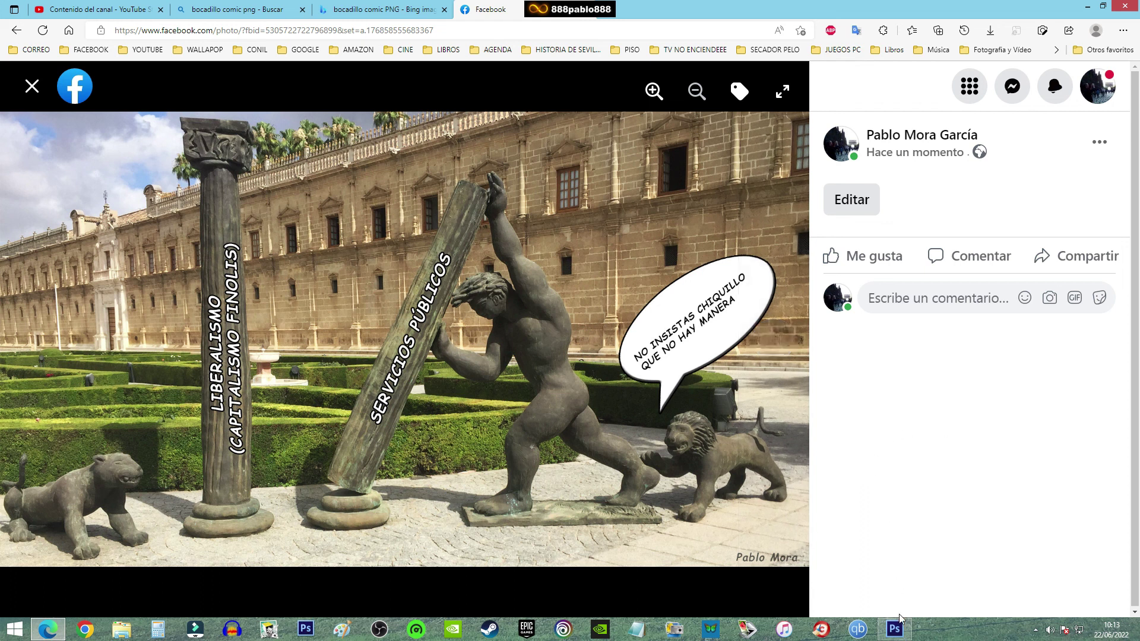
left_click(894, 634)
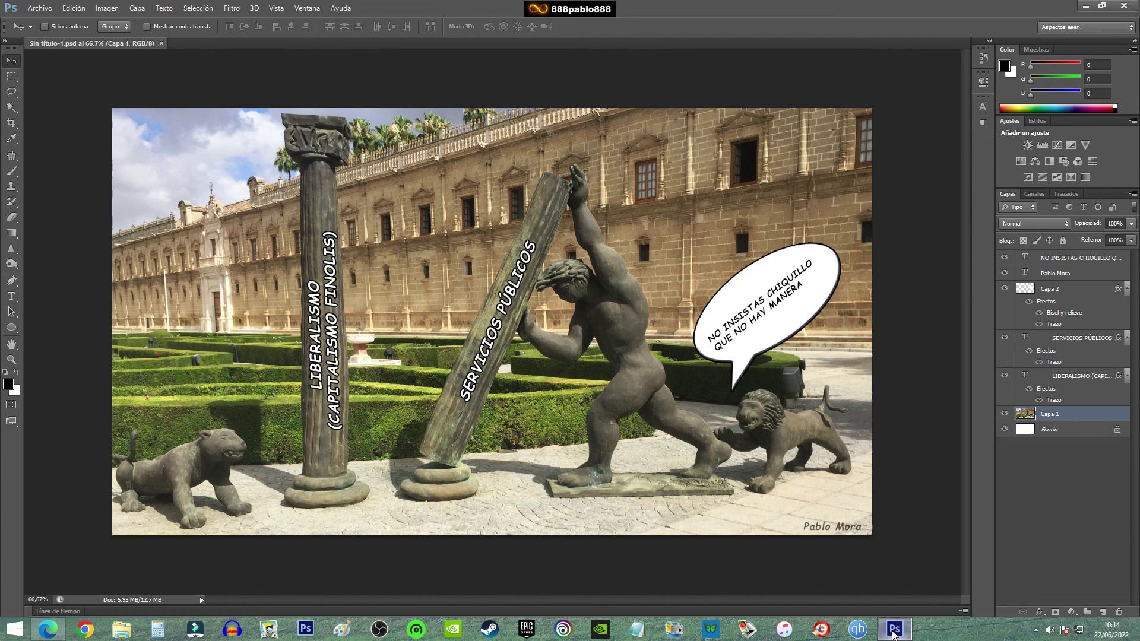
left_click(893, 632)
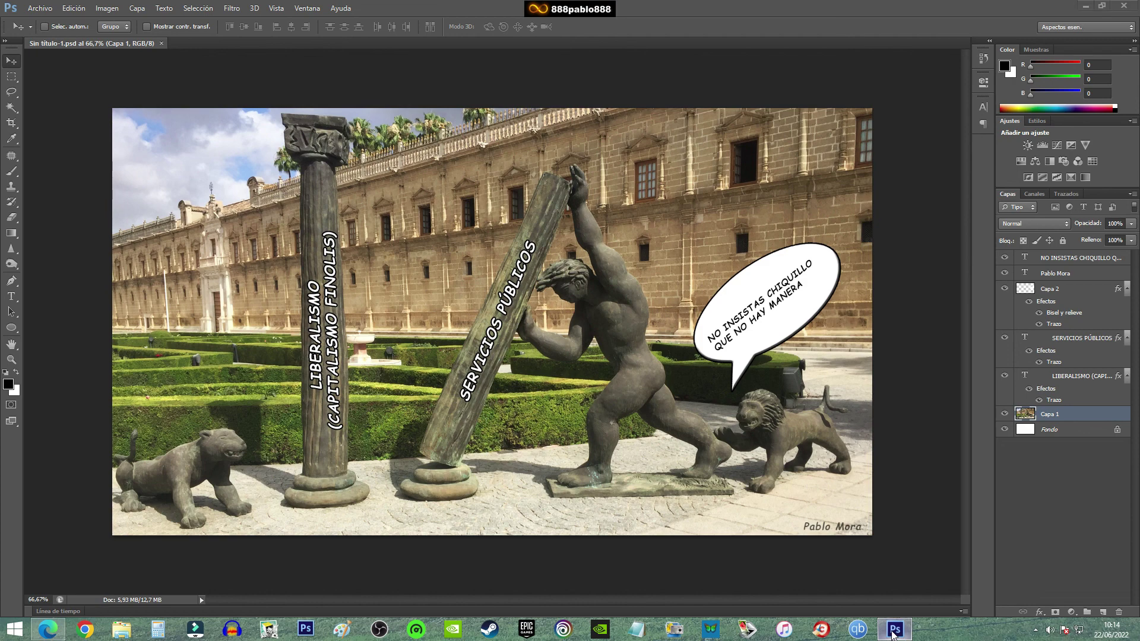